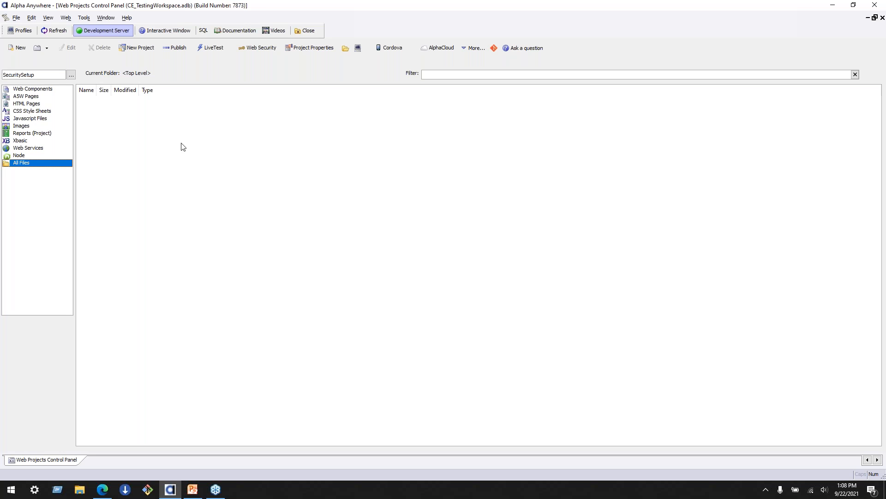
- Start a new UX web component in the SecuritySetup project
click(47, 92)
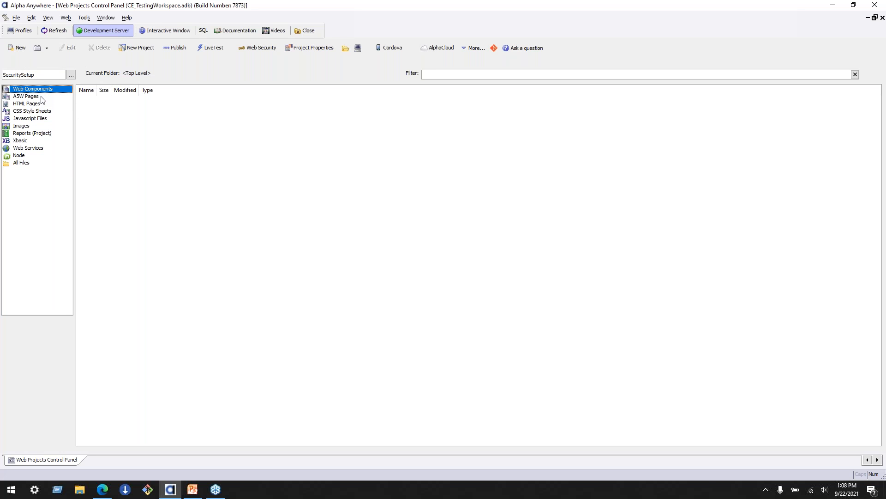
click(17, 48)
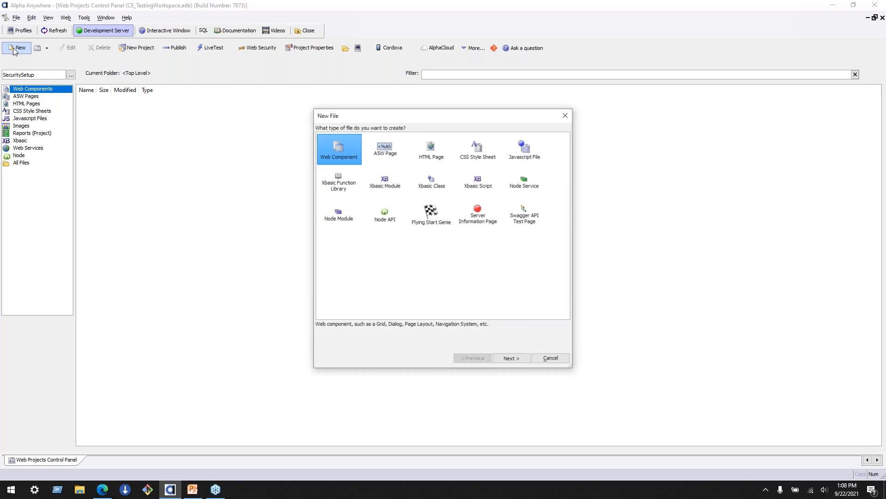
click(513, 359)
click(529, 359)
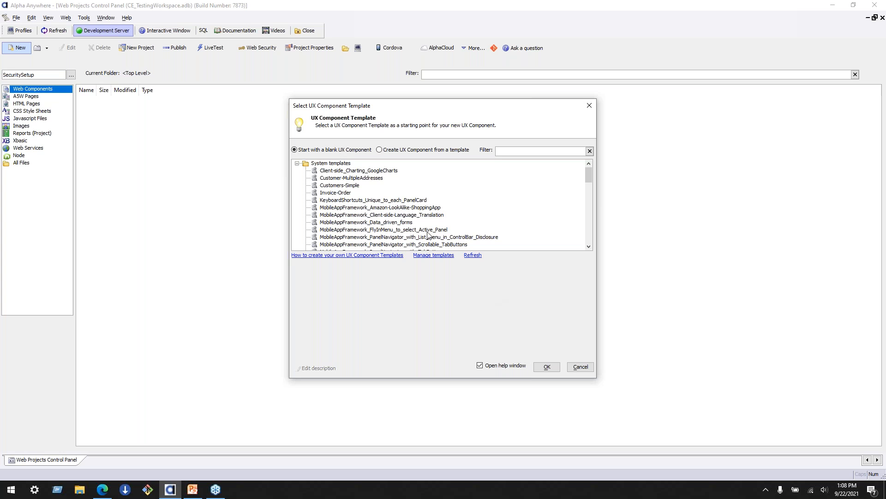
- Filter the UX templates by "Login", create the component from SecurityFramework-LoginComponentMobileApp, and dismiss its help message
drag(588, 175, 589, 190)
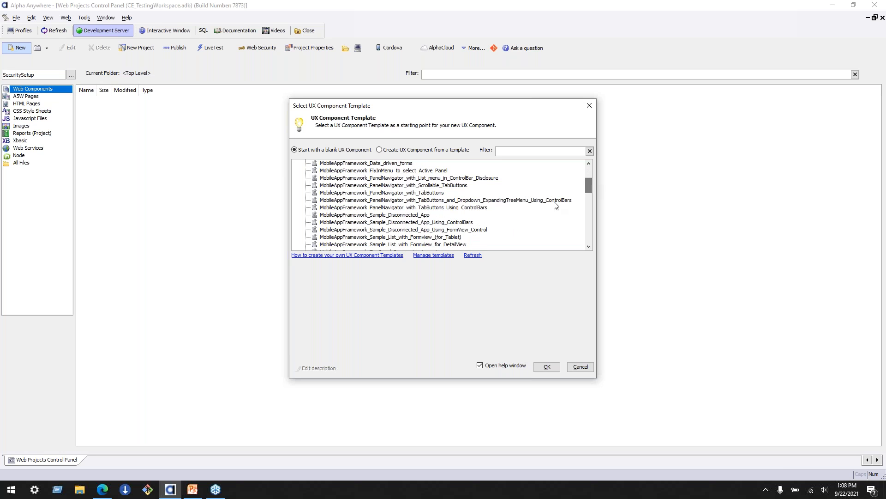
scroll(593, 207, down, 4)
scroll(597, 220, down, 6)
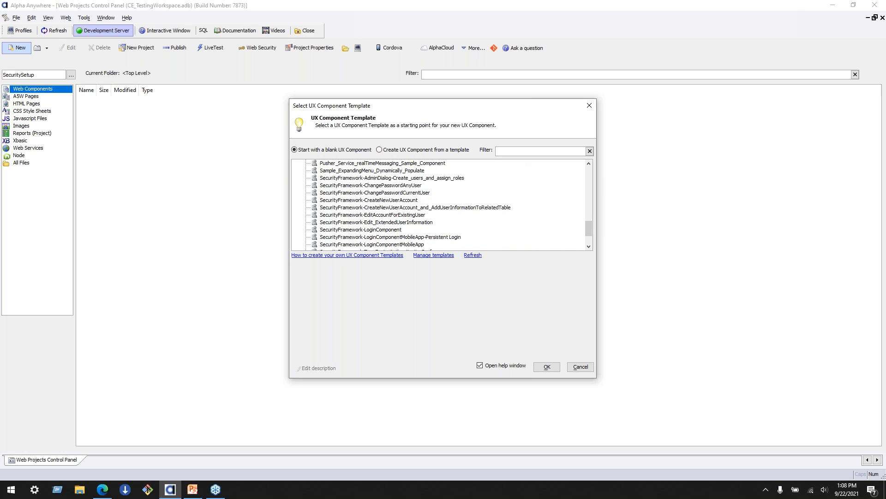
text(Login)
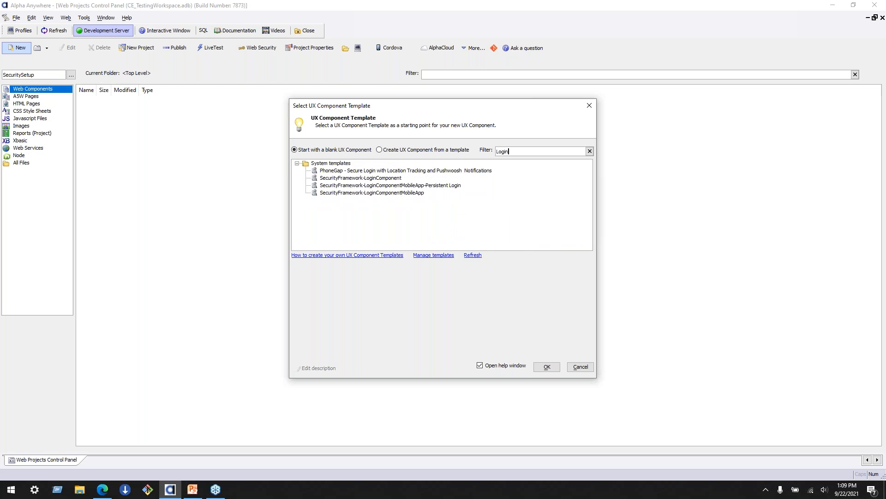
click(415, 192)
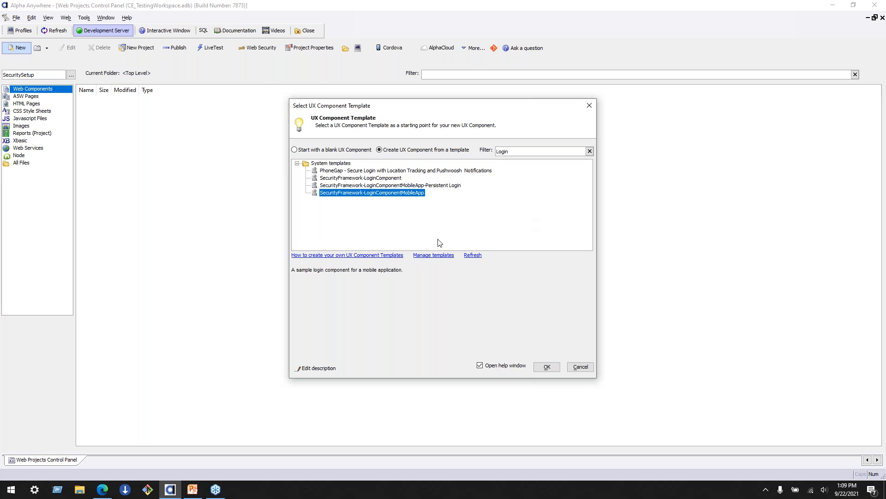
click(549, 371)
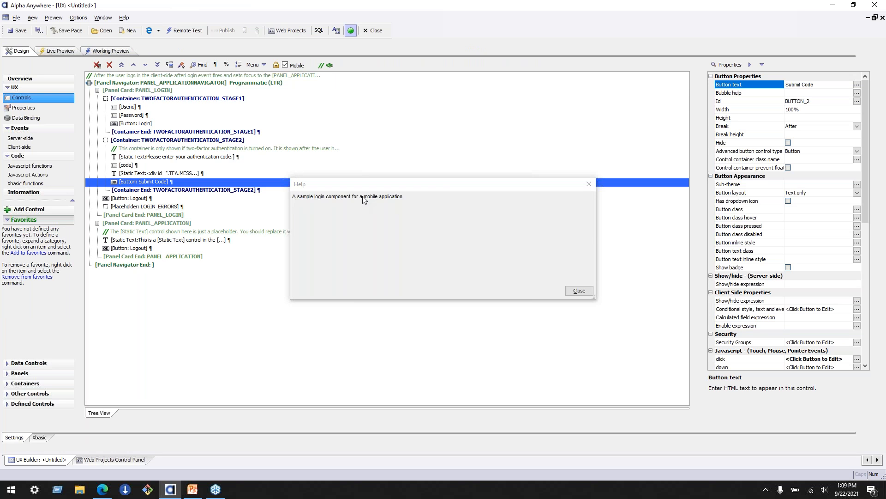
click(582, 295)
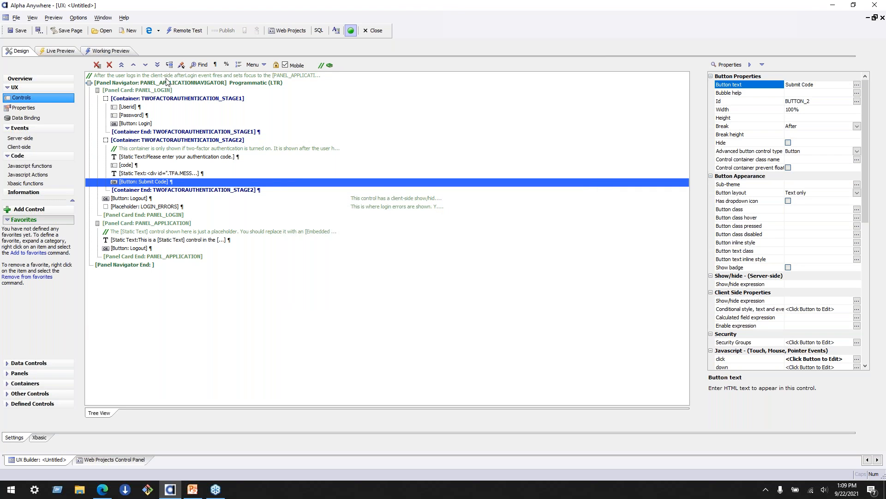
- Review the component's control tree and run the login form in Working Preview
click(167, 77)
click(164, 266)
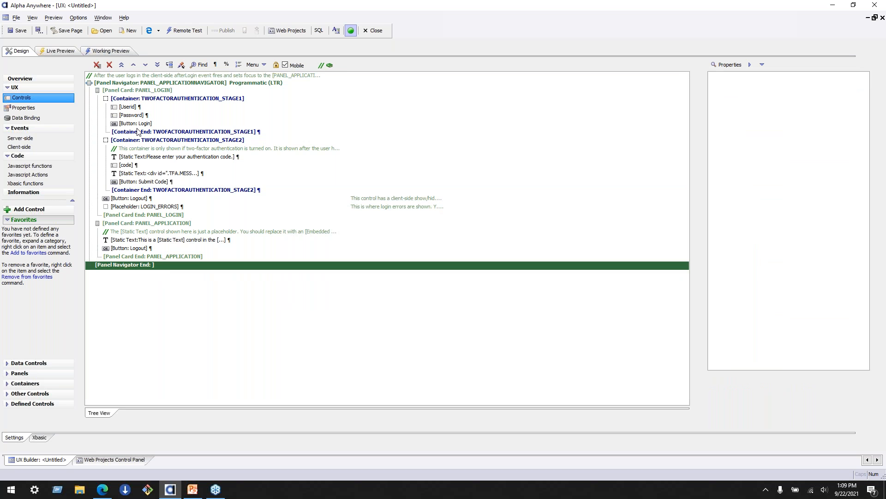
click(109, 51)
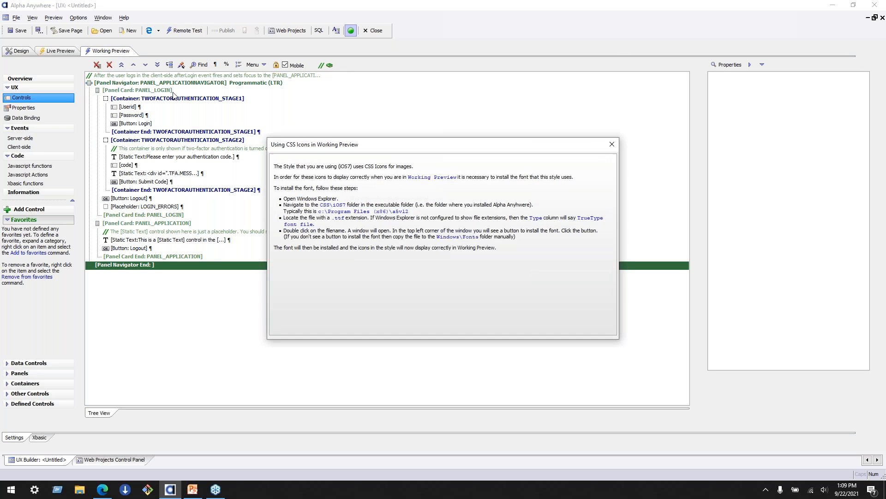
click(612, 145)
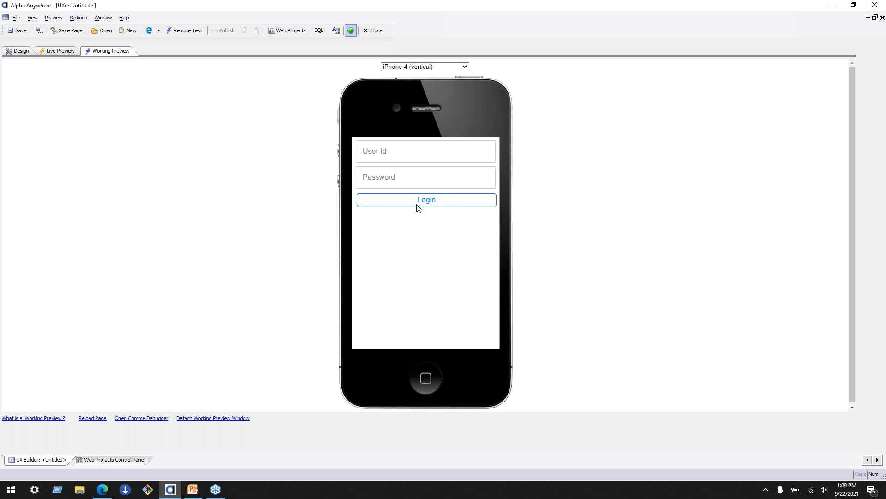
- Turn off the Mobile option, check the login form in Working Preview, and return to the component's design
click(18, 52)
click(110, 51)
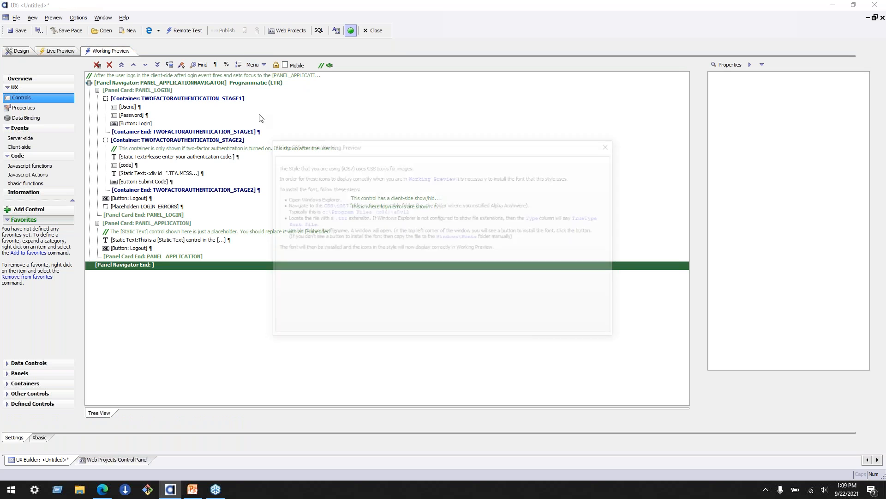
click(613, 145)
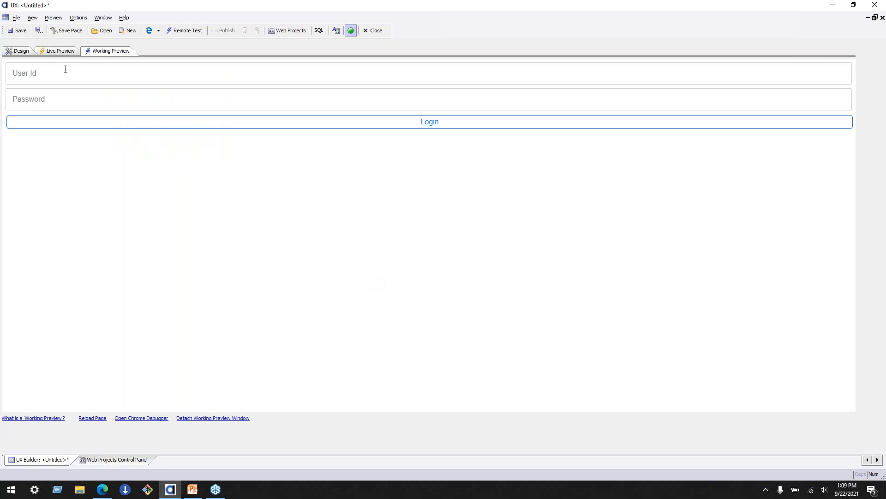
click(43, 98)
click(85, 71)
click(82, 92)
click(20, 51)
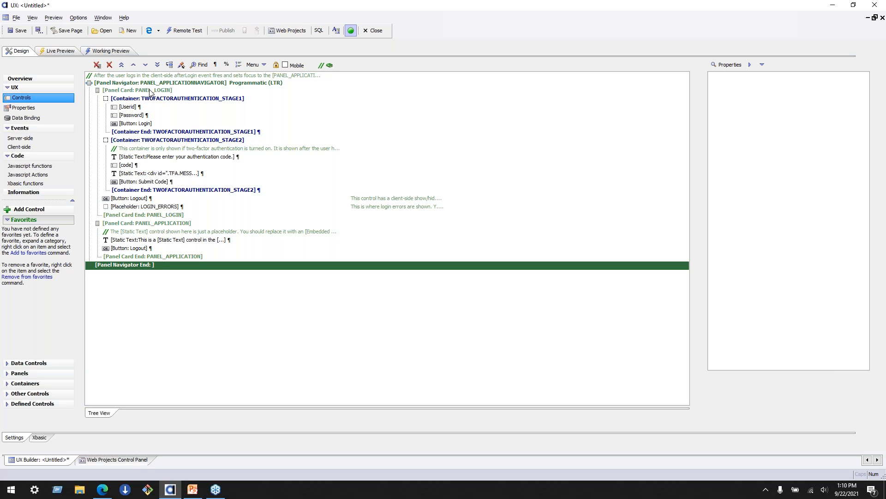
- Save the UX component in the SecuritySetup project as mainapp
click(22, 35)
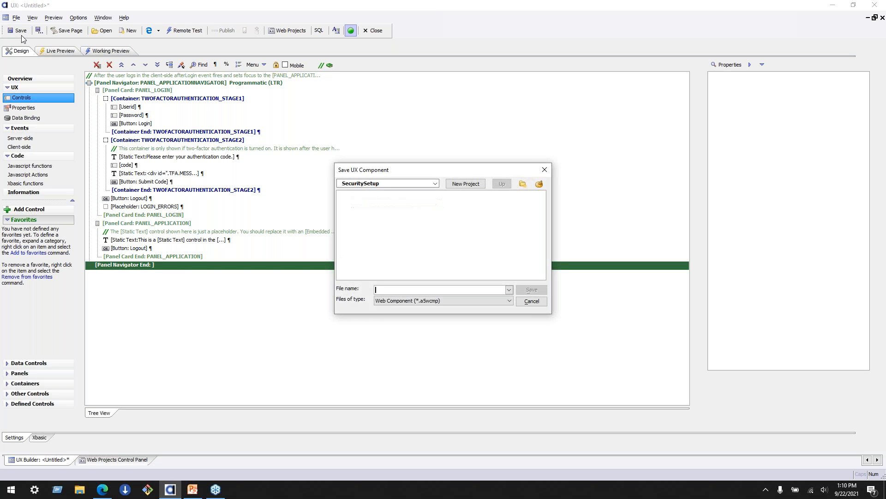
text(mainapp)
click(531, 291)
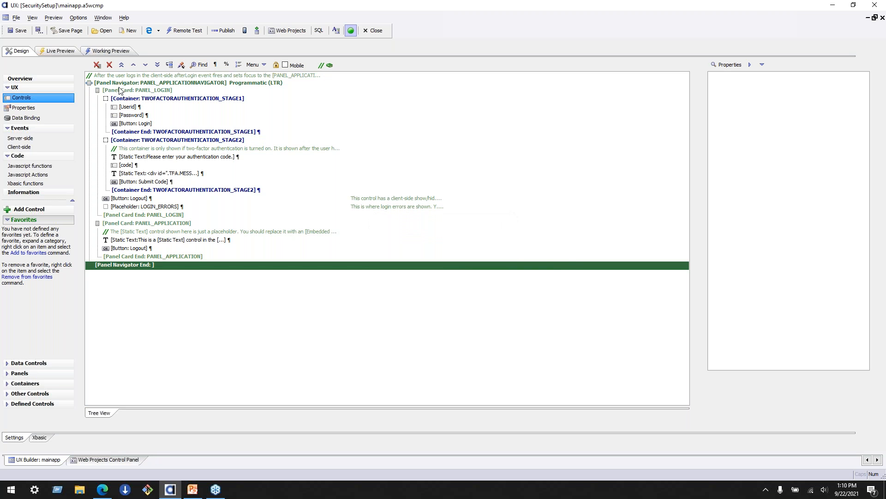
- Save an A5W page named mainapp for the component, inheriting the page background from the component style
click(74, 31)
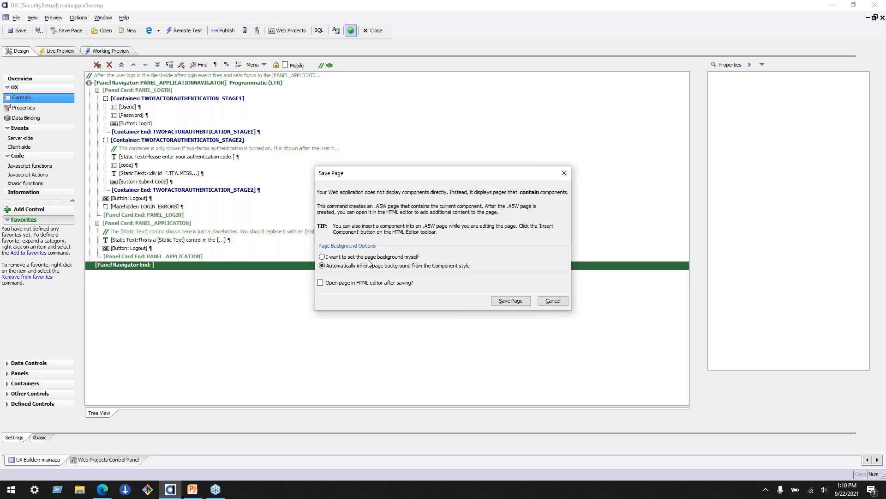
click(506, 301)
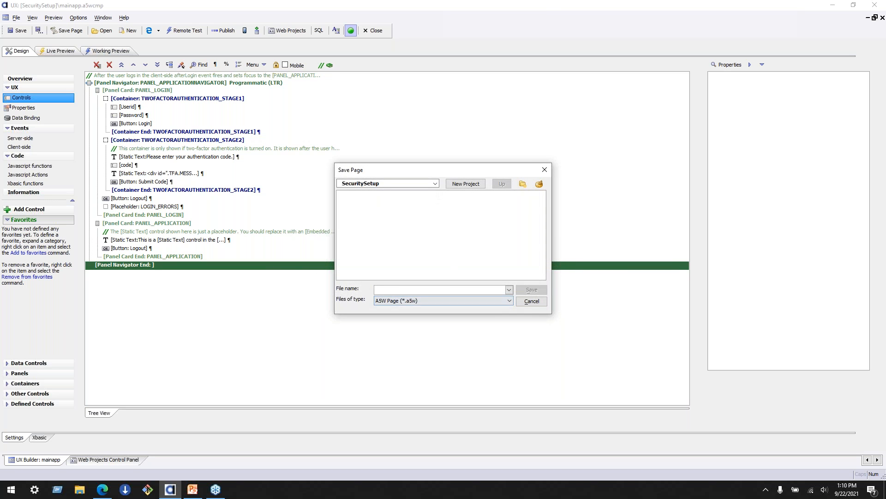
text(mainapp)
click(532, 289)
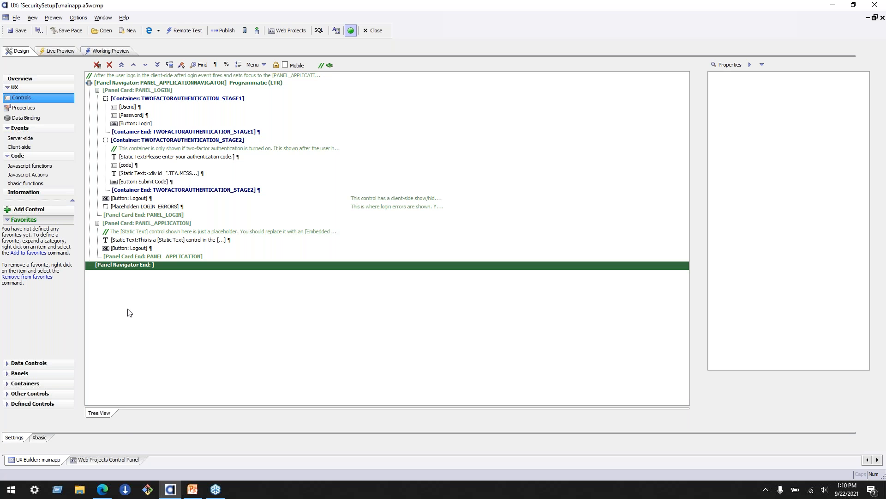
- Open the project's web security configuration and make security active
click(114, 459)
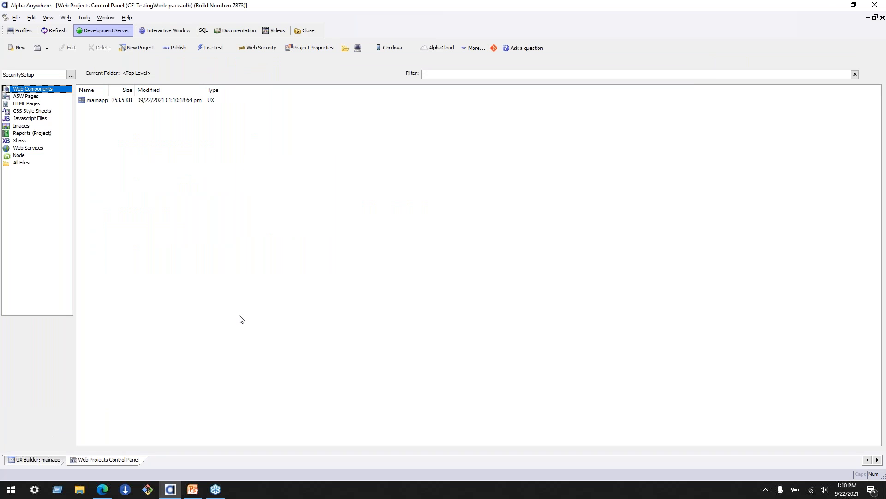
click(256, 51)
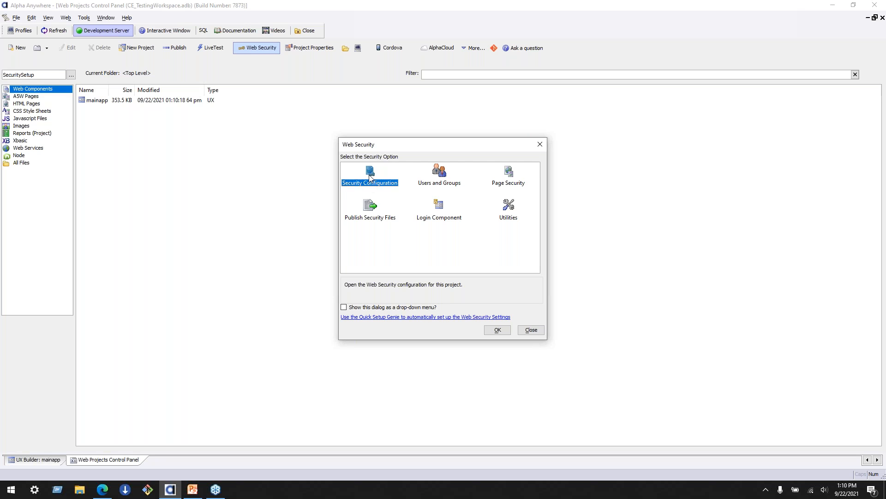
click(497, 330)
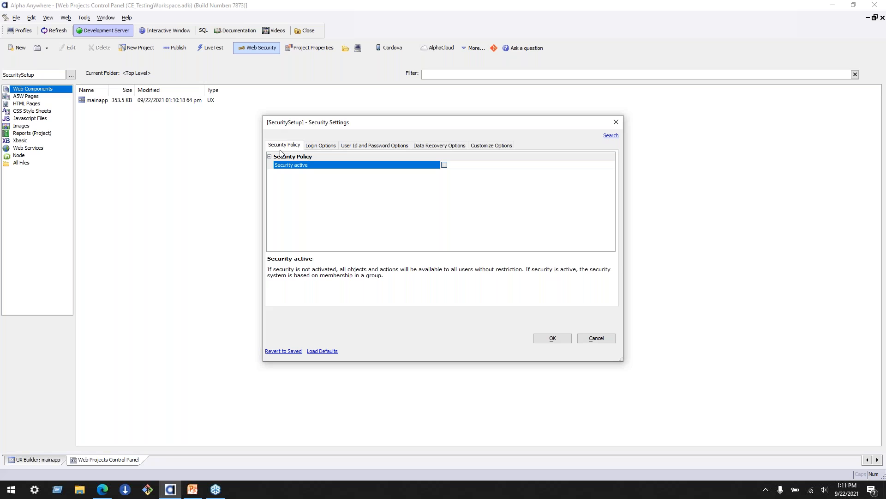
click(444, 165)
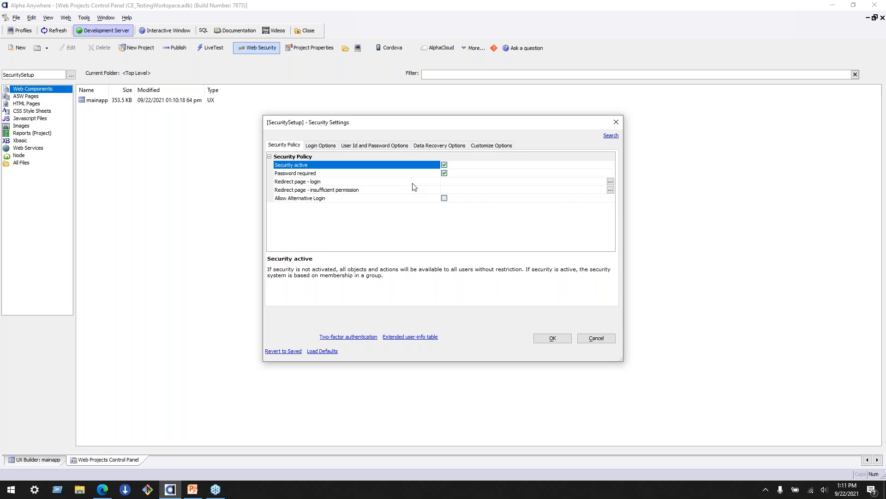
- Examine the security policy's redirect page settings for login and insufficient permission
click(380, 181)
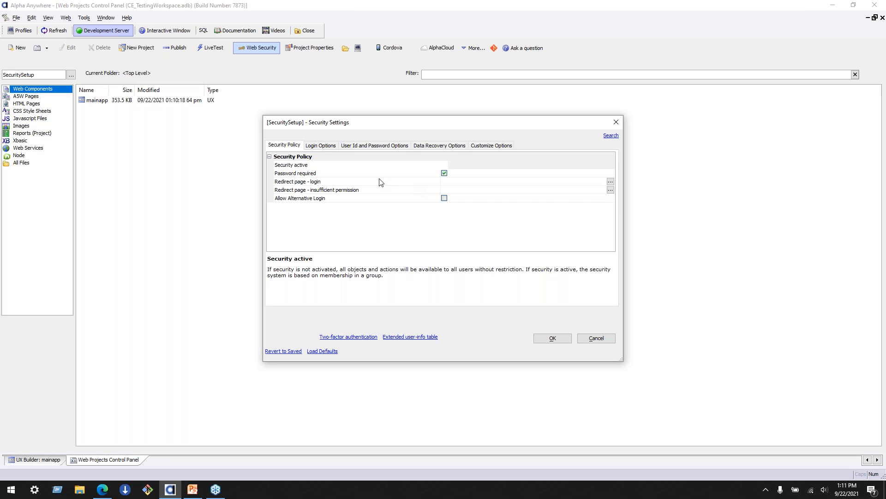
click(375, 187)
click(367, 167)
click(366, 180)
click(358, 191)
click(350, 183)
click(311, 189)
click(313, 185)
click(314, 189)
click(320, 183)
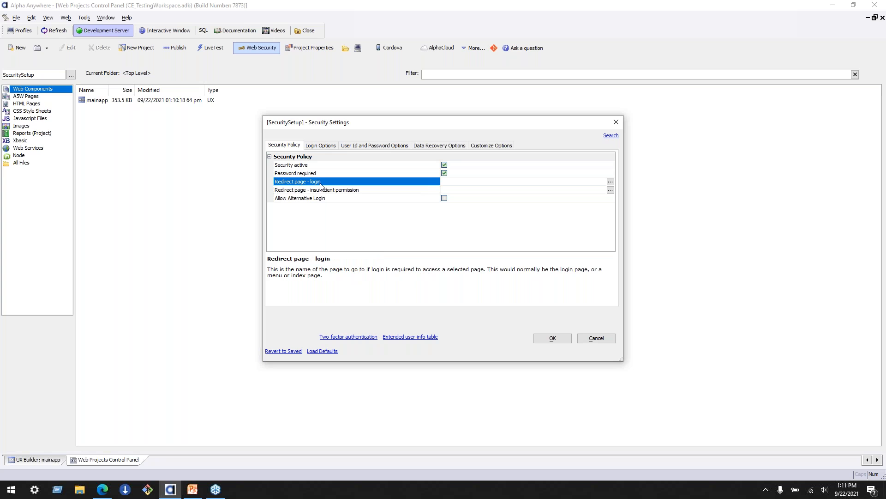
click(333, 191)
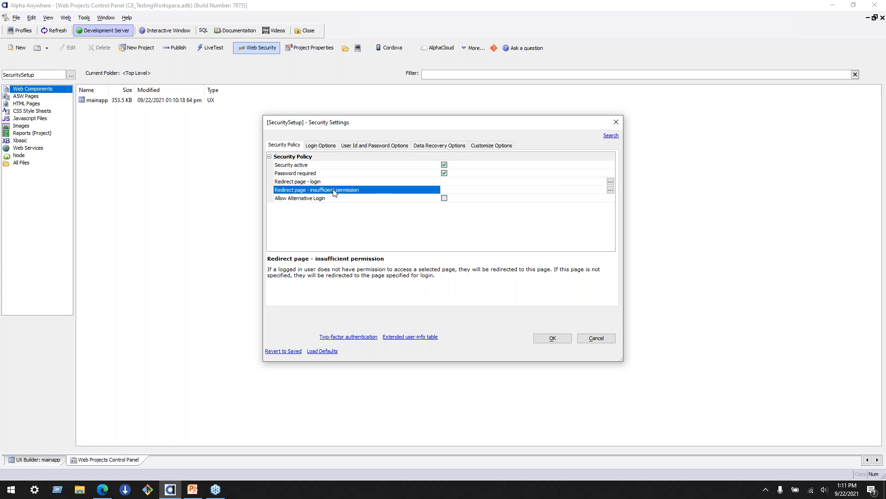
- Examine the login options for expiration policy, lockout after failed attempts, and page redirection after login
click(322, 145)
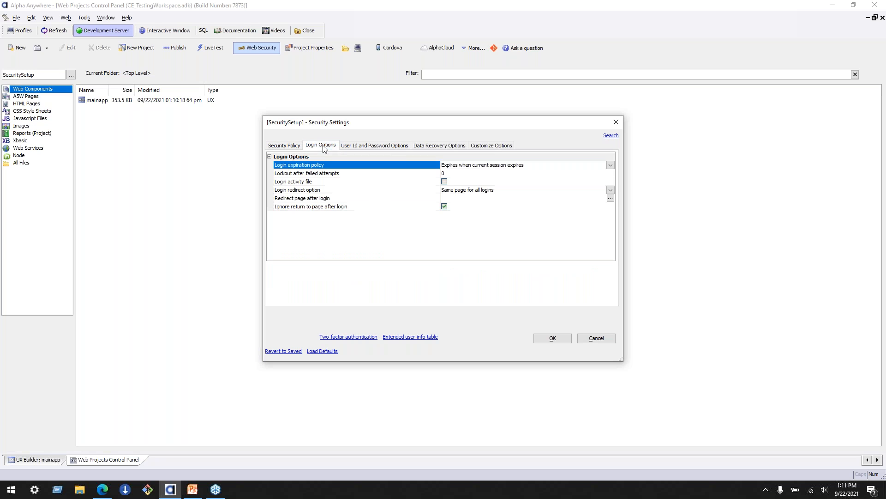
click(375, 173)
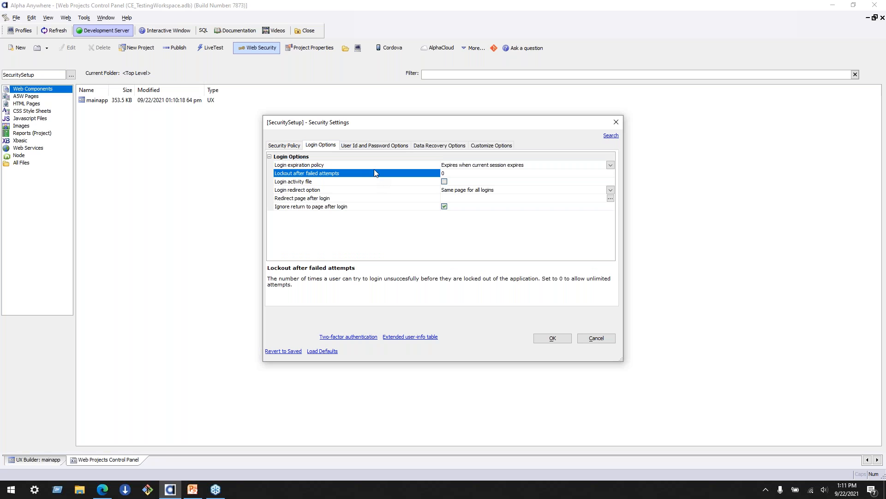
click(344, 167)
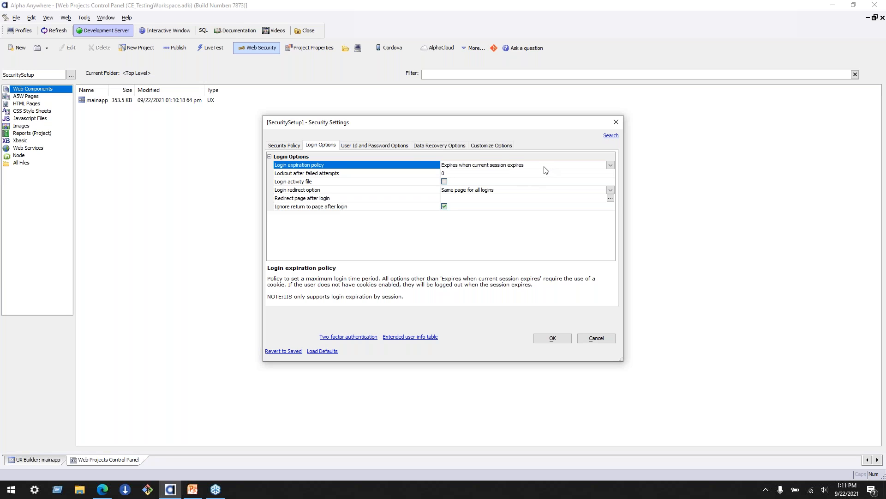
click(434, 176)
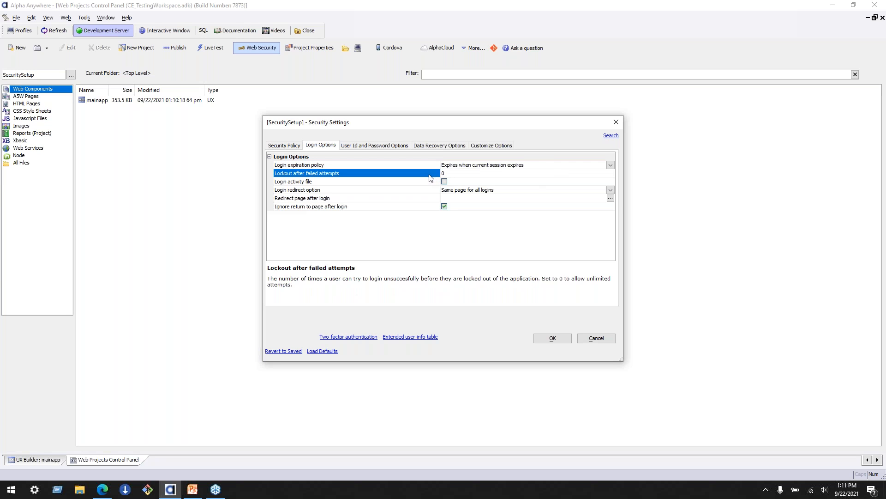
click(370, 192)
click(370, 199)
click(370, 206)
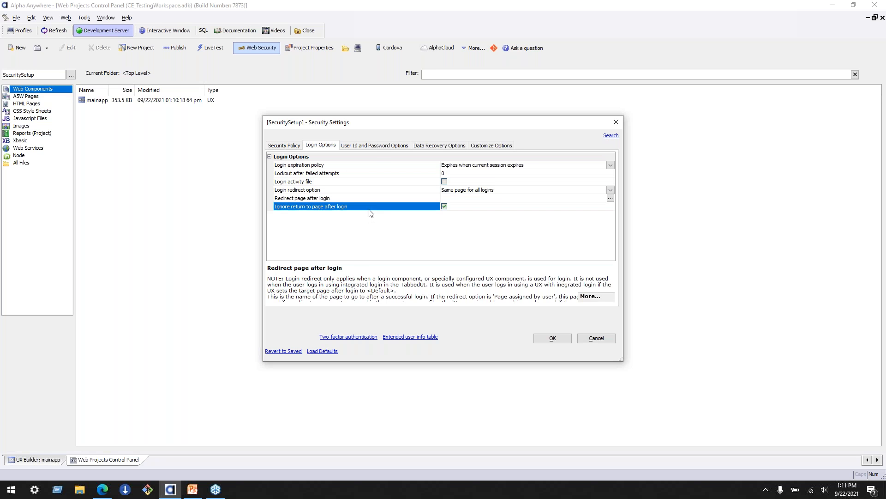
- Review the user ID options and turn off password encryption for the Classic server
click(376, 148)
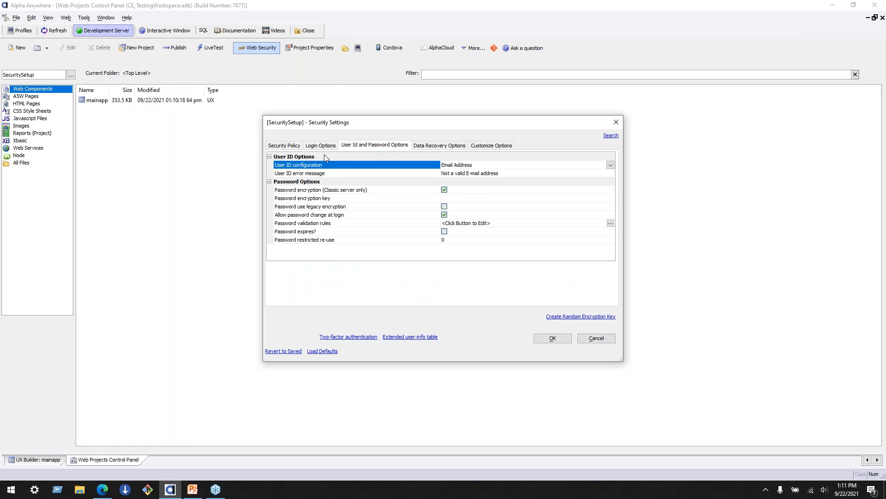
click(412, 173)
click(411, 166)
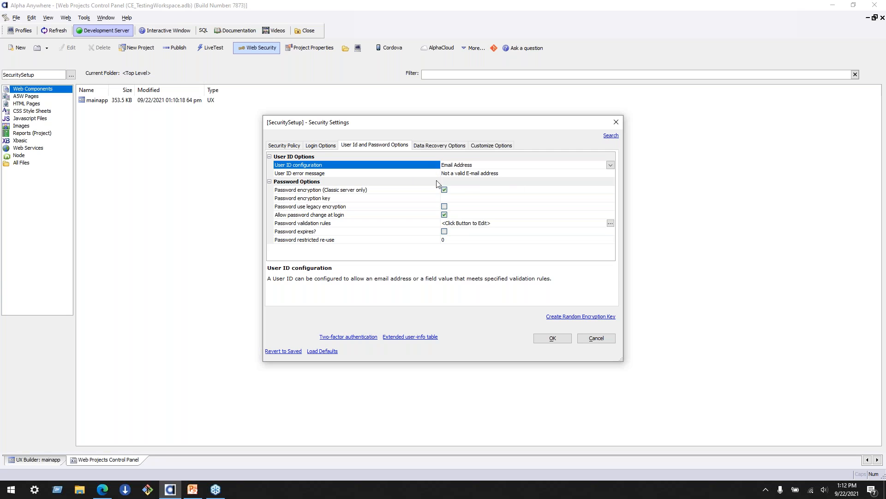
click(418, 181)
click(413, 174)
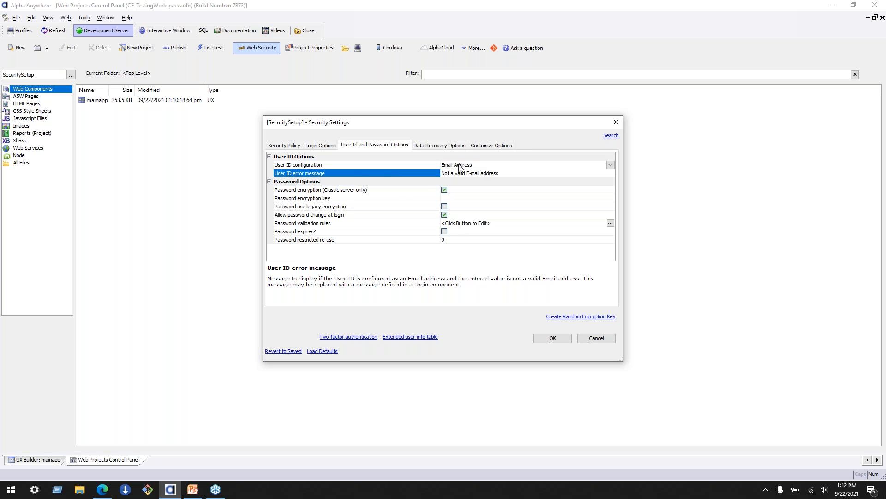
click(430, 190)
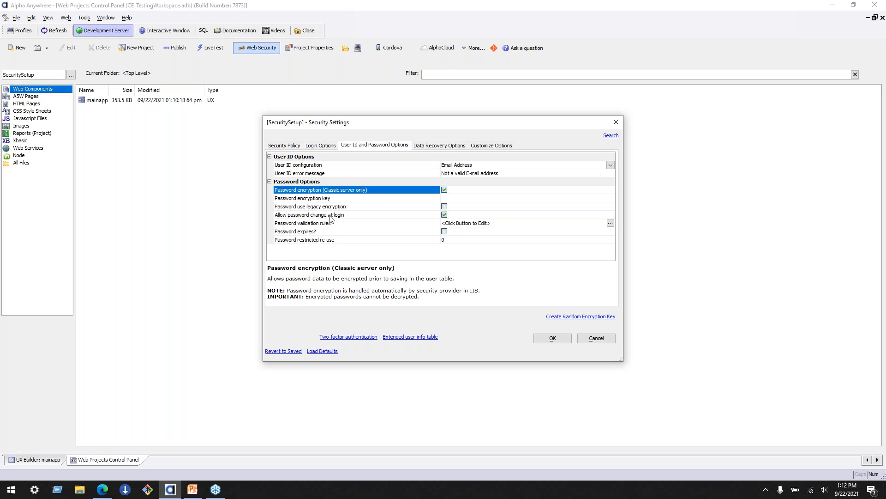
click(445, 190)
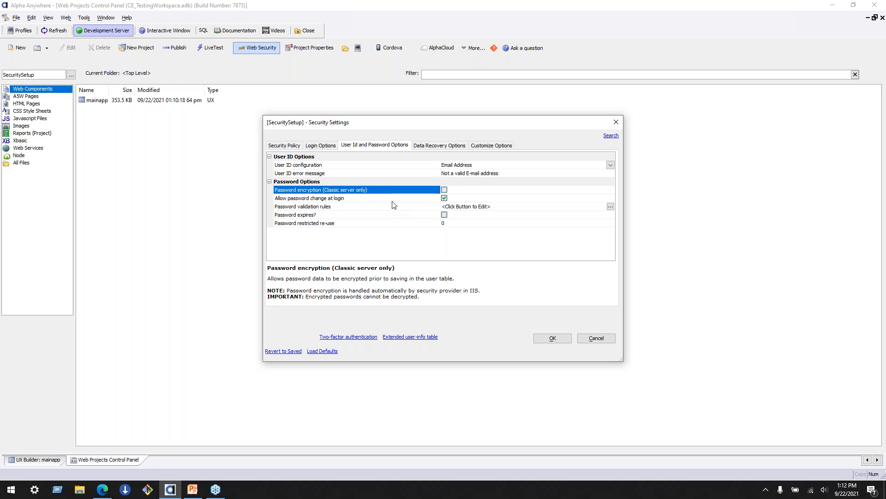
- Examine the lost data recovery options, the cache lifetime and the customizable user and password error messages
click(443, 148)
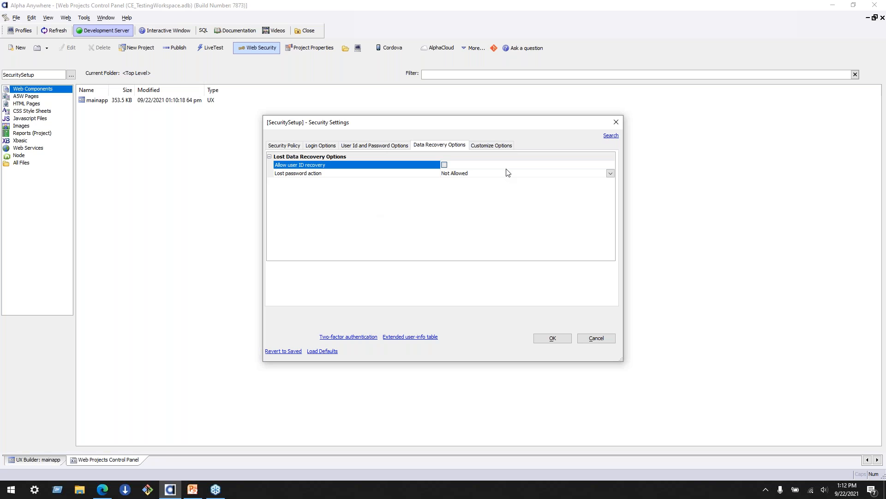
click(392, 174)
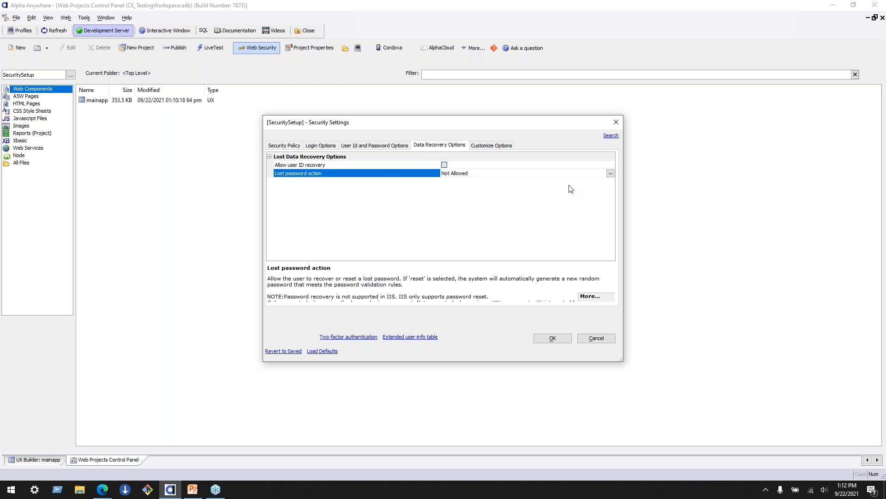
click(428, 166)
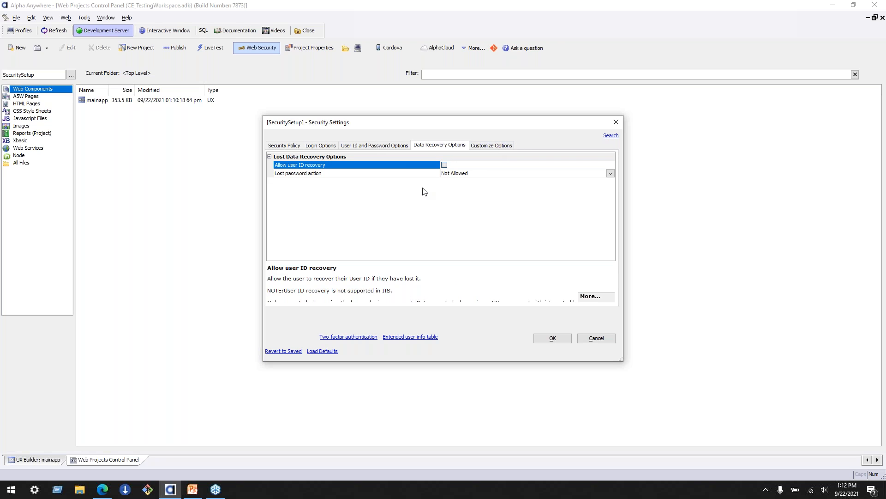
click(504, 146)
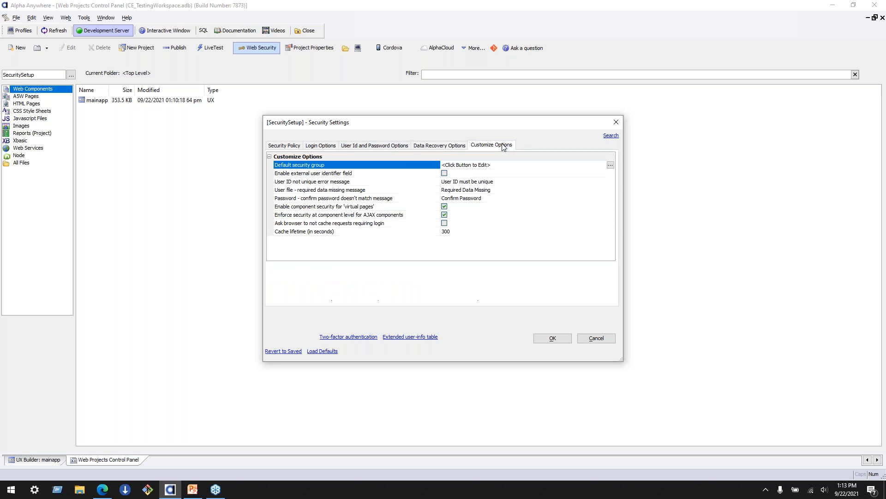
click(387, 231)
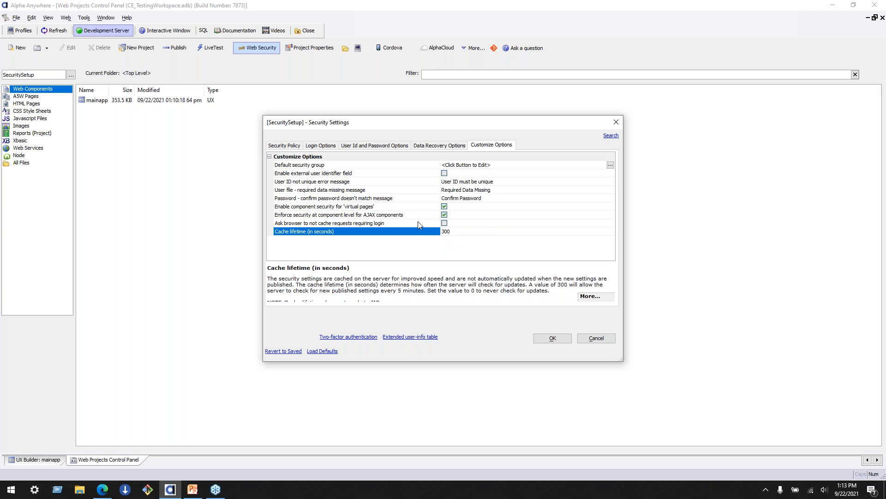
click(411, 182)
click(416, 190)
click(421, 199)
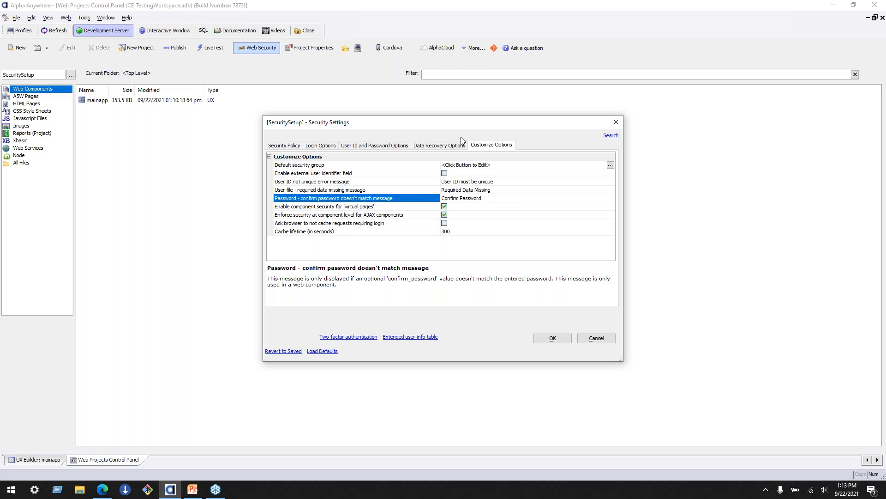
click(443, 146)
click(394, 146)
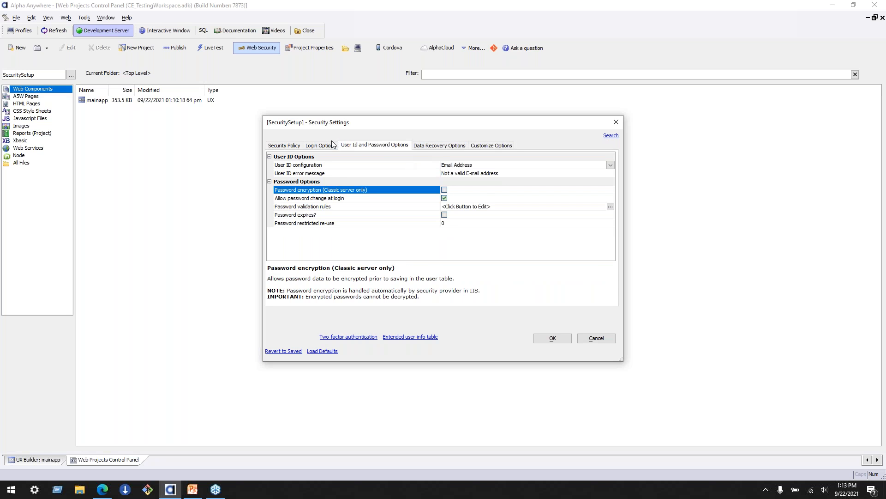
click(323, 145)
click(284, 147)
click(383, 146)
click(284, 145)
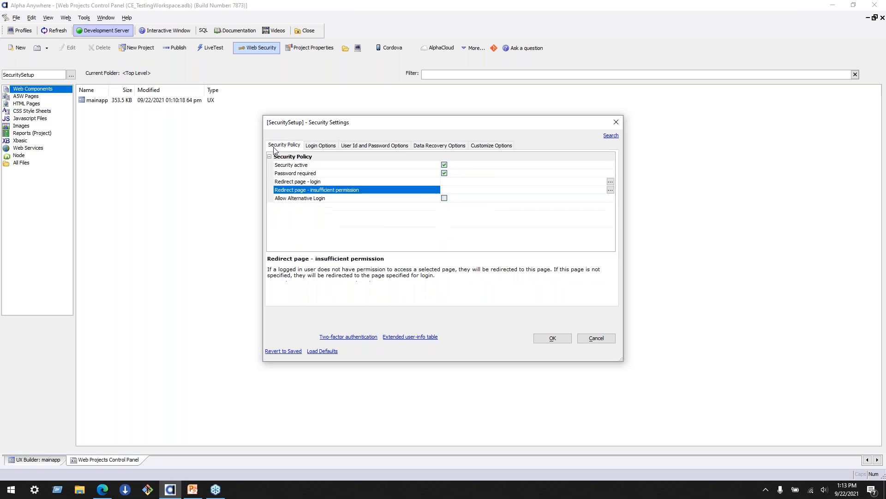
click(375, 145)
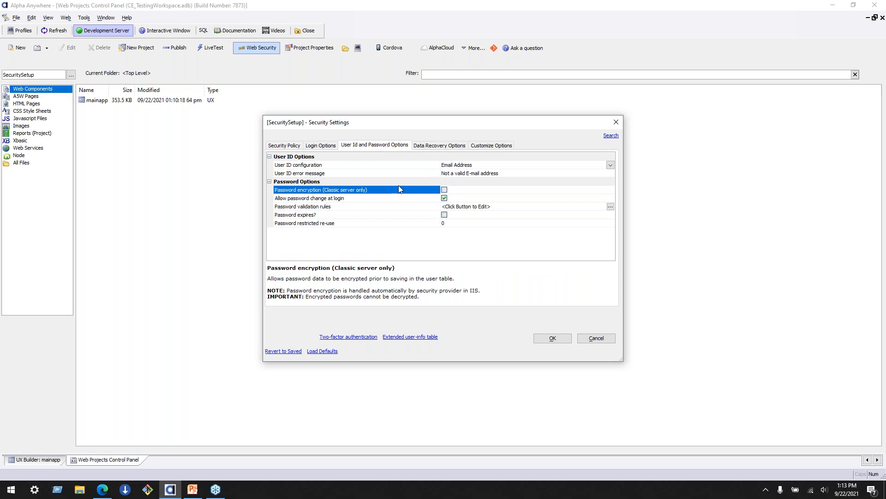
- Try to save the security settings and set all undefined redirect pages to TemporaryRedirectPage
click(547, 337)
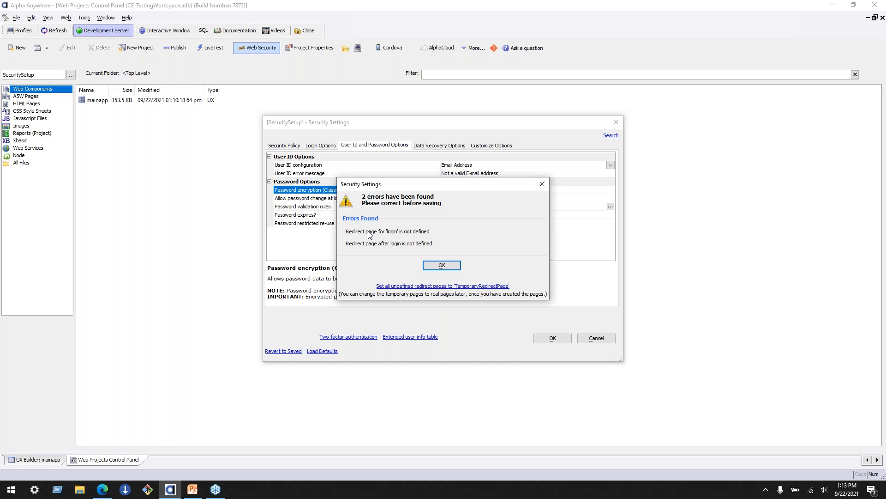
click(455, 288)
click(443, 267)
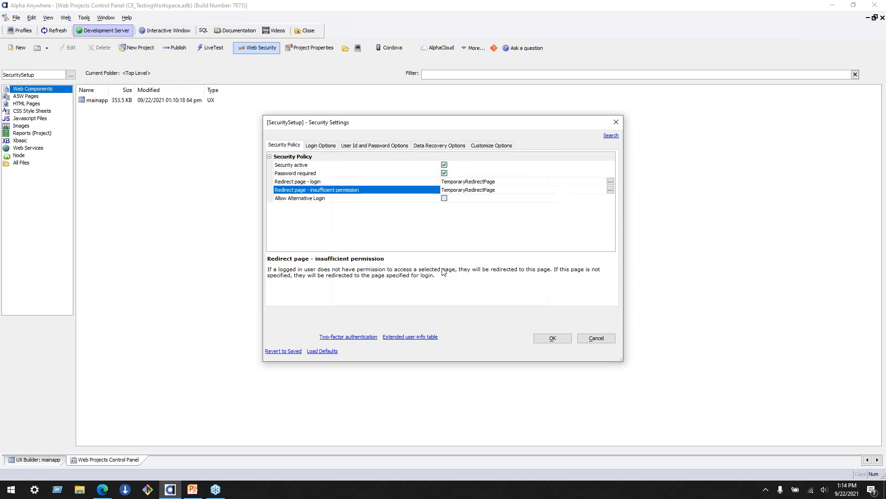
- Check the redirect pages for login, insufficient permission and after login, and save the security settings
click(384, 182)
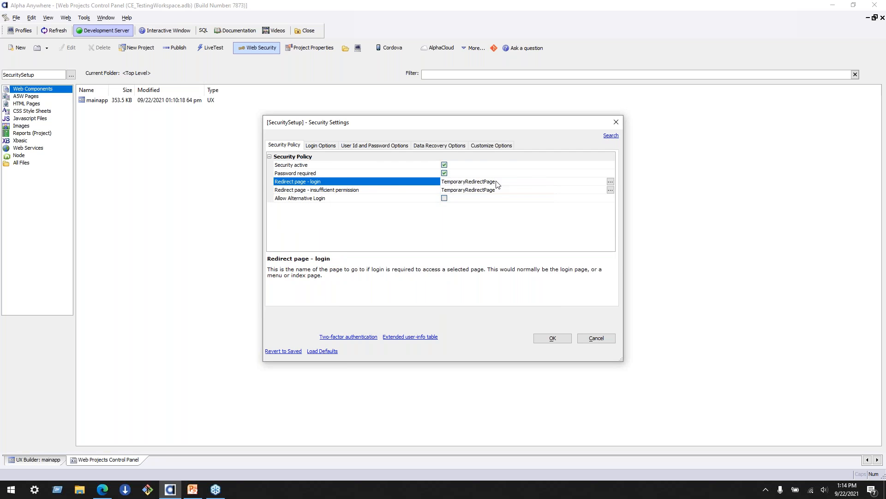
click(475, 191)
click(472, 182)
click(320, 145)
click(467, 199)
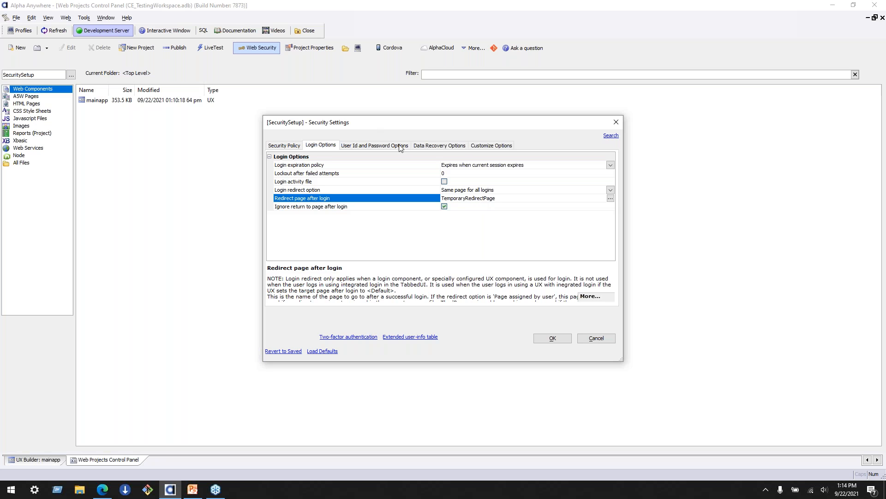
click(284, 145)
click(331, 190)
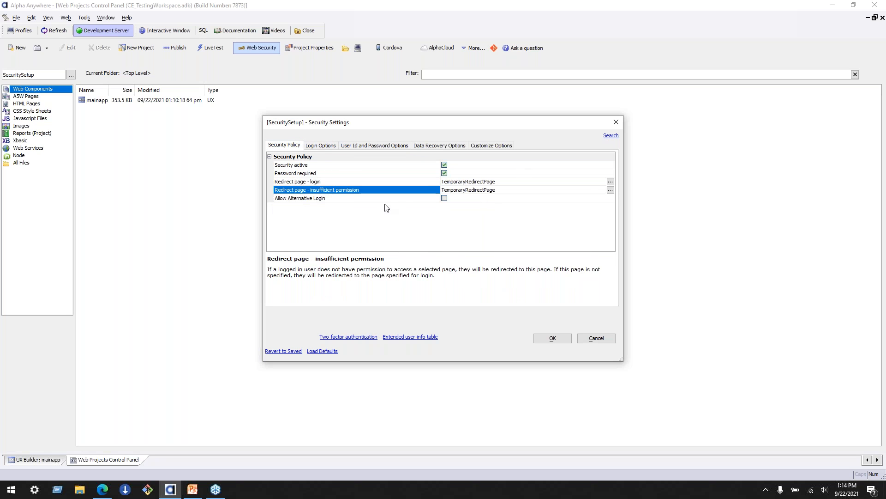
click(553, 339)
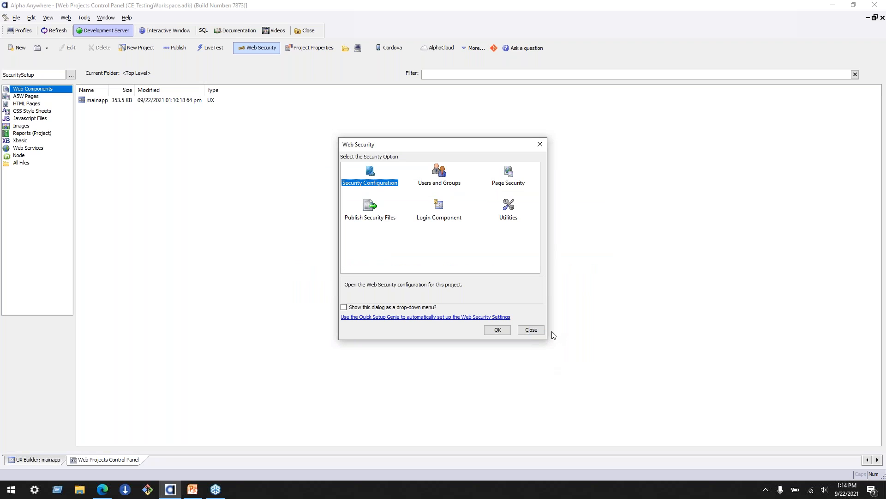
- Open the users and groups configuration for the project
click(371, 183)
click(440, 181)
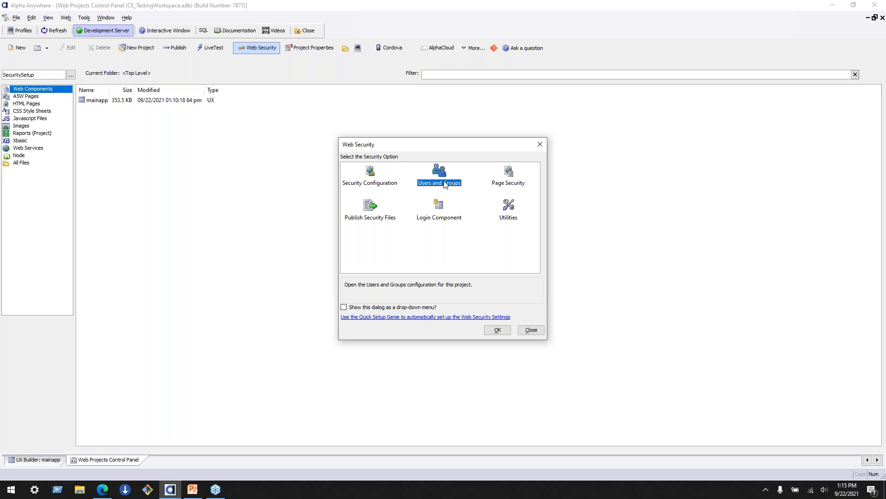
click(498, 332)
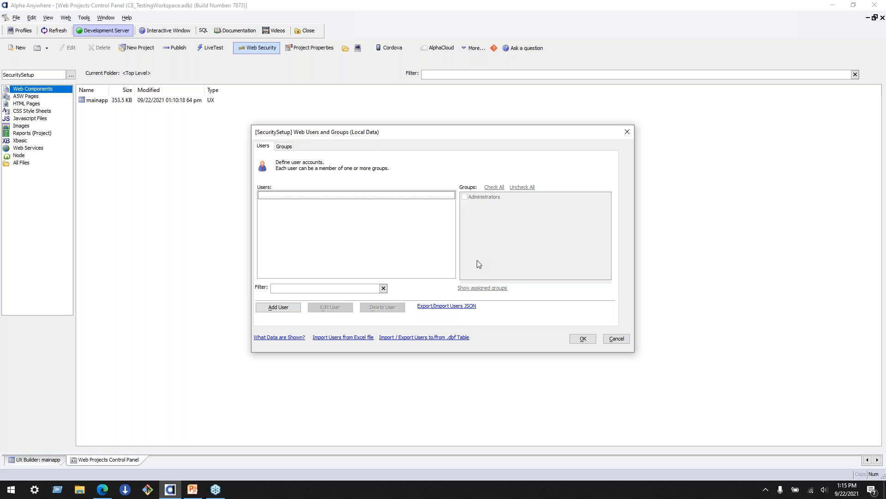
- Add a first user account, entering an e-mail address as user ID and the account password with its confirmation
click(406, 195)
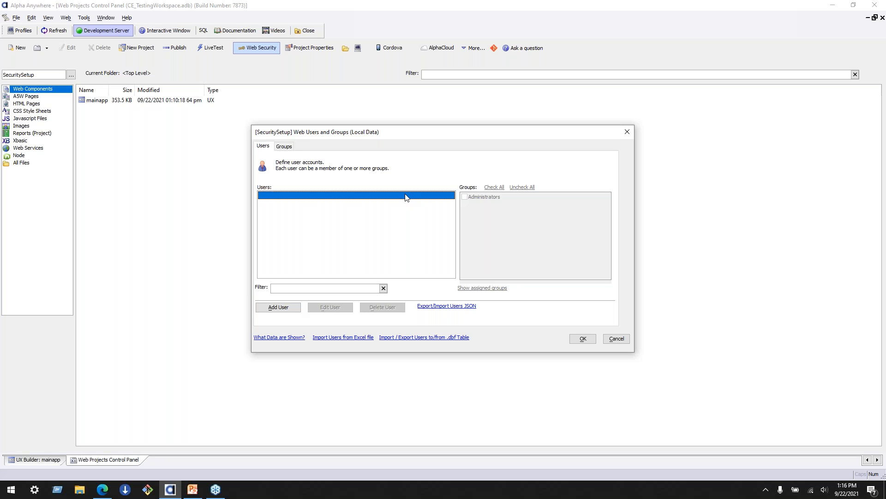
click(286, 311)
text(sarah@example.com)
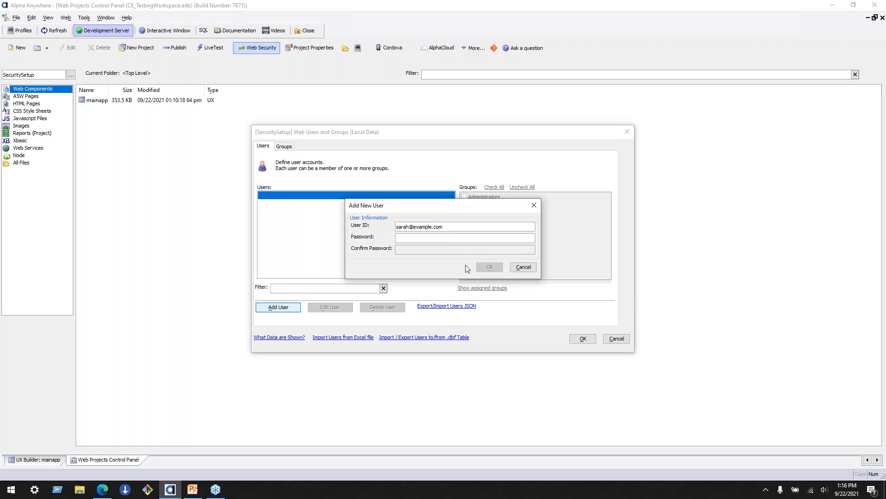
key(Tab)
text(********)
click(414, 254)
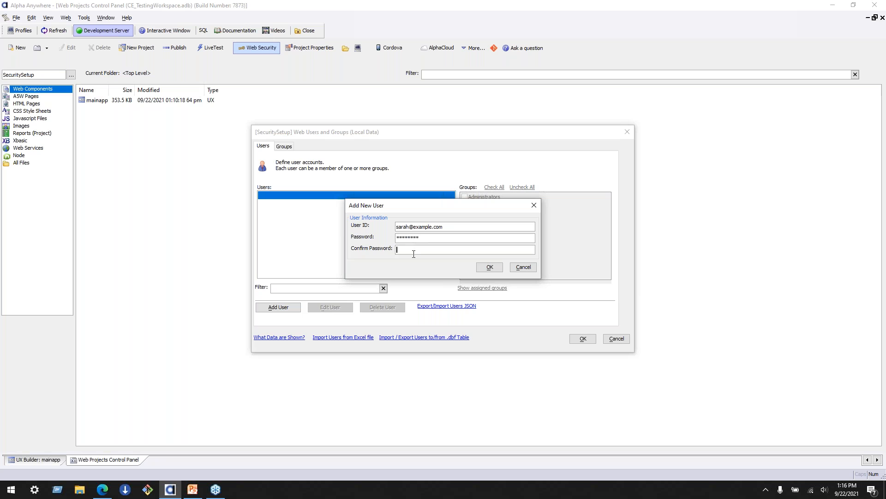
text(********)
click(491, 268)
- Add a second user account with its e-mail user ID, and enter and confirm its password
click(291, 308)
text(scott@example.com)
key(Tab)
text(*********)
key(Tab)
text(*********)
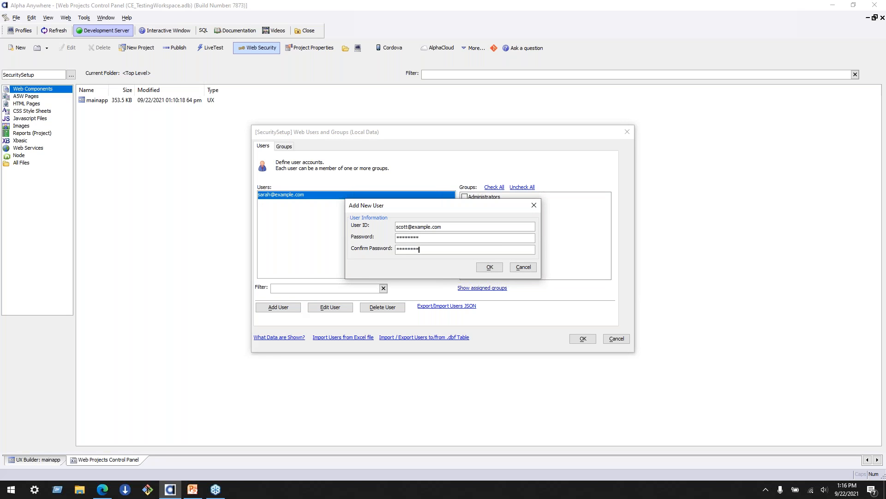
click(490, 267)
- Try assigning the first user account to the Administrators group
click(291, 205)
click(290, 194)
click(291, 204)
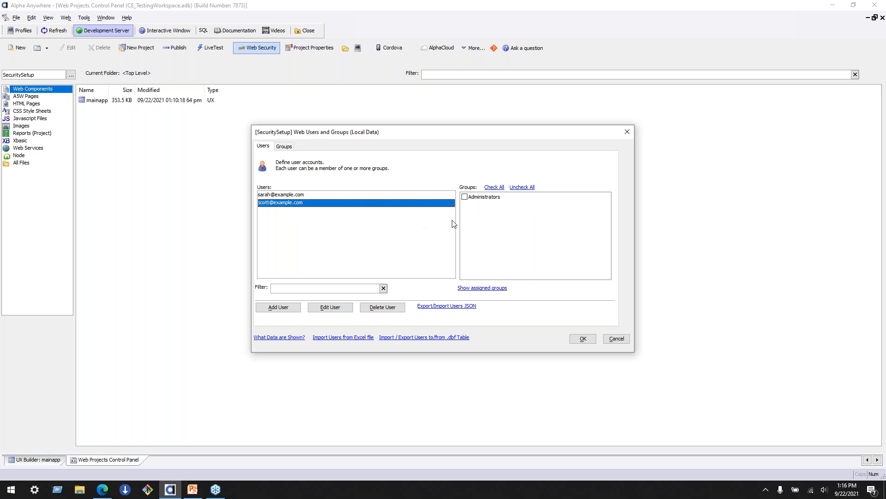
click(393, 198)
click(464, 196)
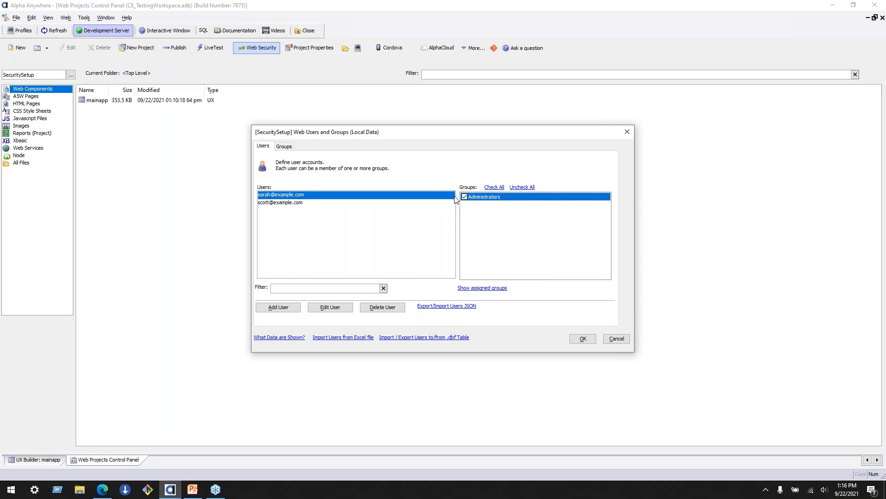
click(370, 203)
click(369, 196)
click(370, 203)
click(365, 196)
click(464, 197)
- Add two new groups named User and Manager
click(287, 146)
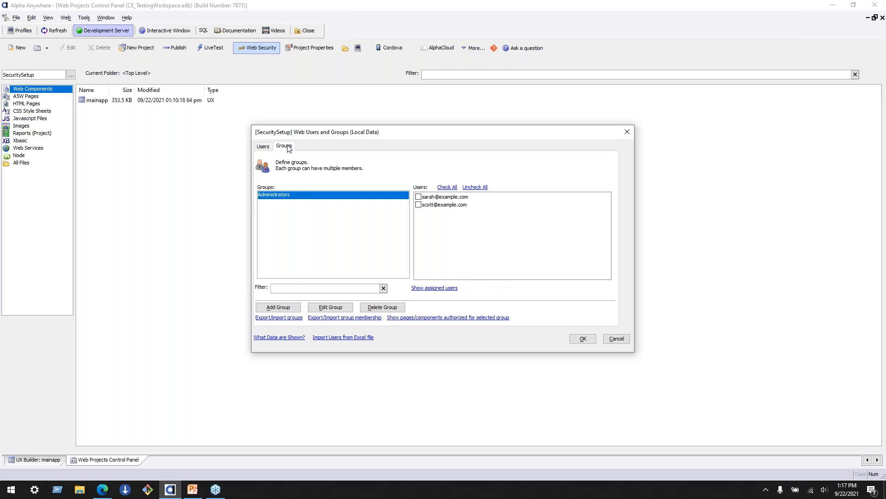
click(278, 307)
text(User)
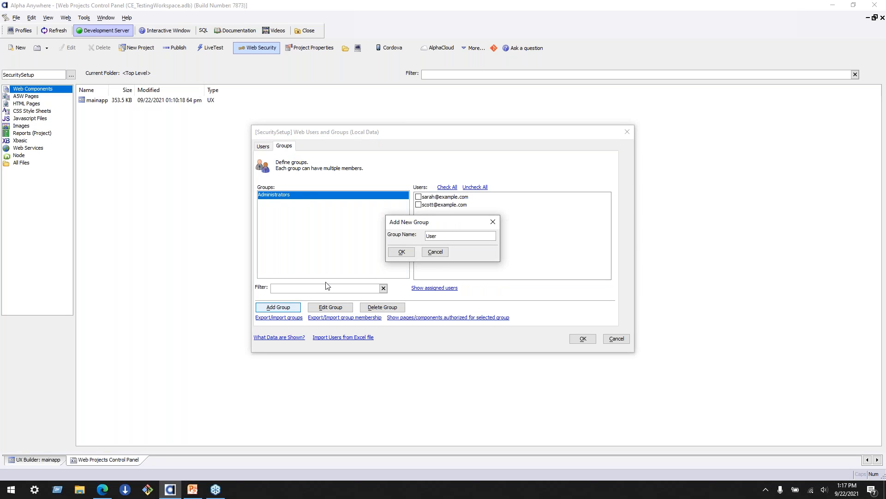
click(401, 252)
click(278, 307)
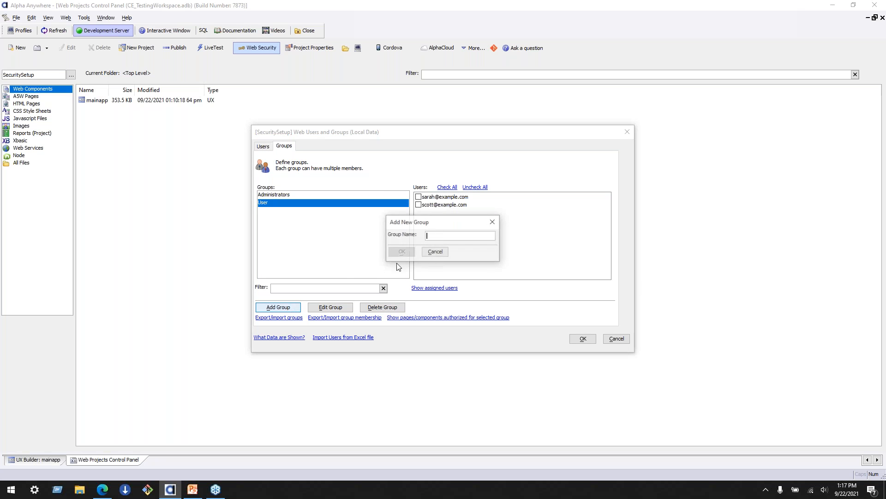
text(Manager)
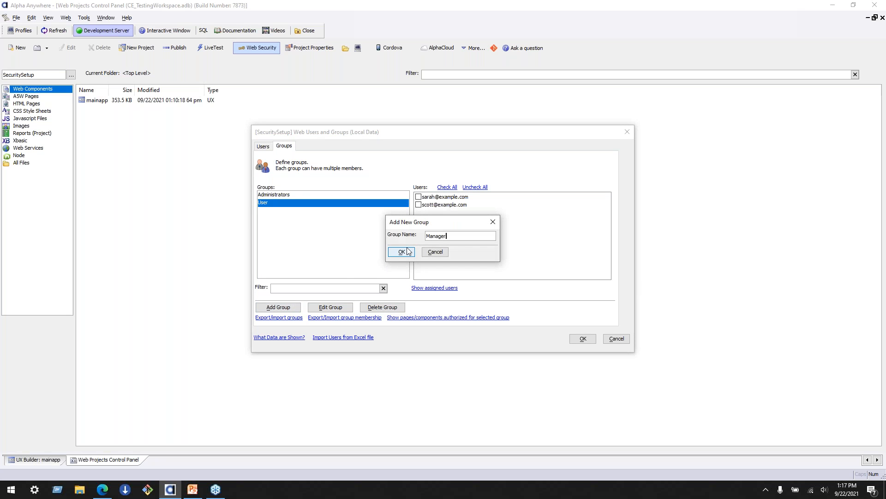
click(406, 252)
- Assign the first user account to the Administrators group
click(307, 196)
click(305, 204)
click(303, 211)
click(296, 196)
click(274, 204)
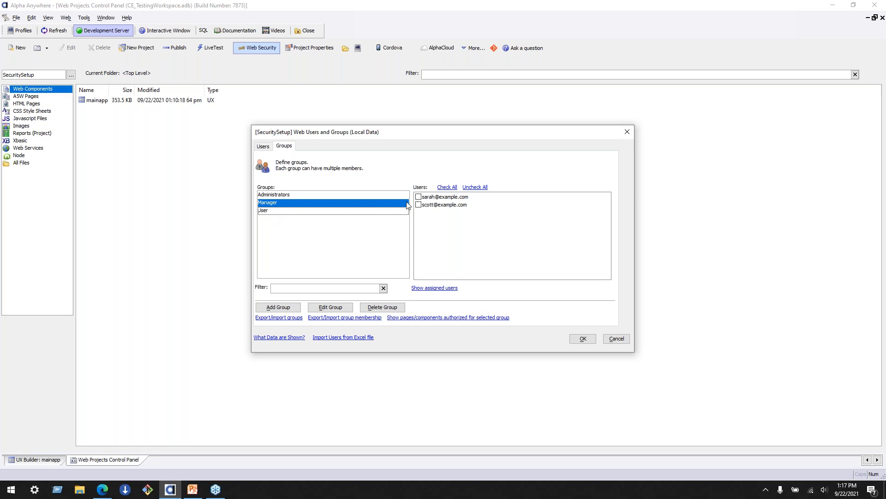
click(283, 196)
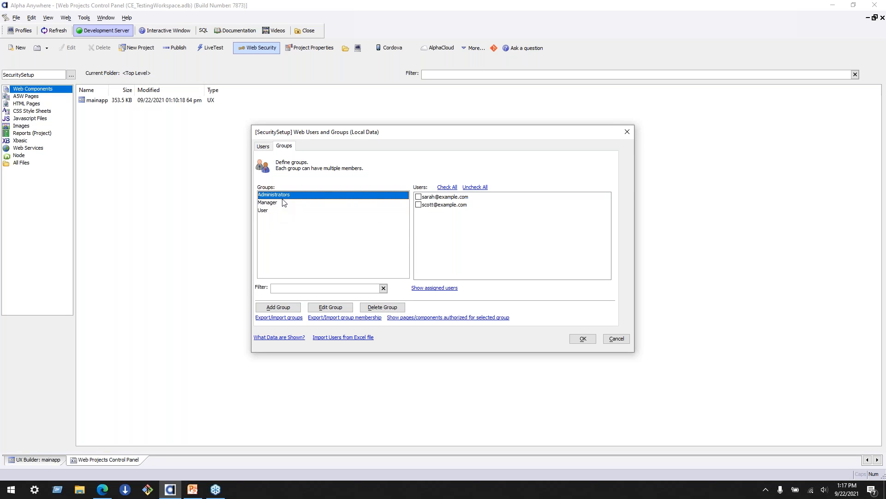
click(419, 197)
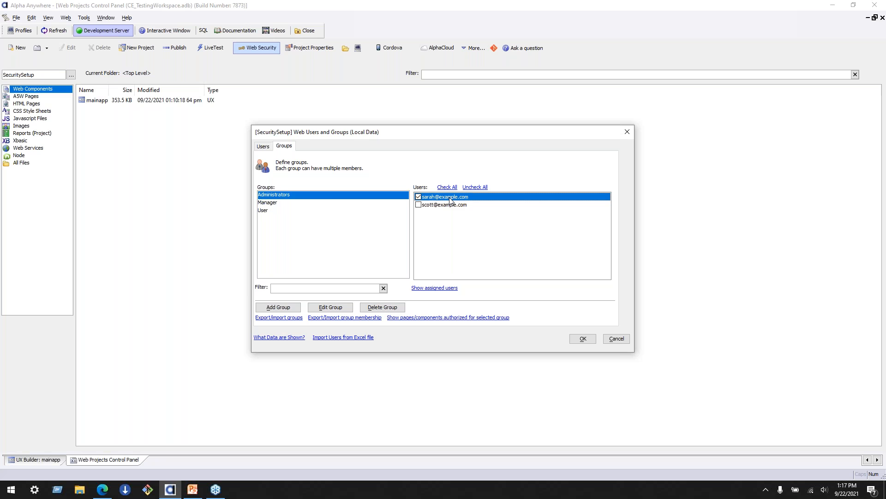
- Add the first user account to the User group as well, and save the users and groups
click(334, 201)
click(378, 197)
click(371, 210)
click(368, 197)
click(298, 203)
click(263, 146)
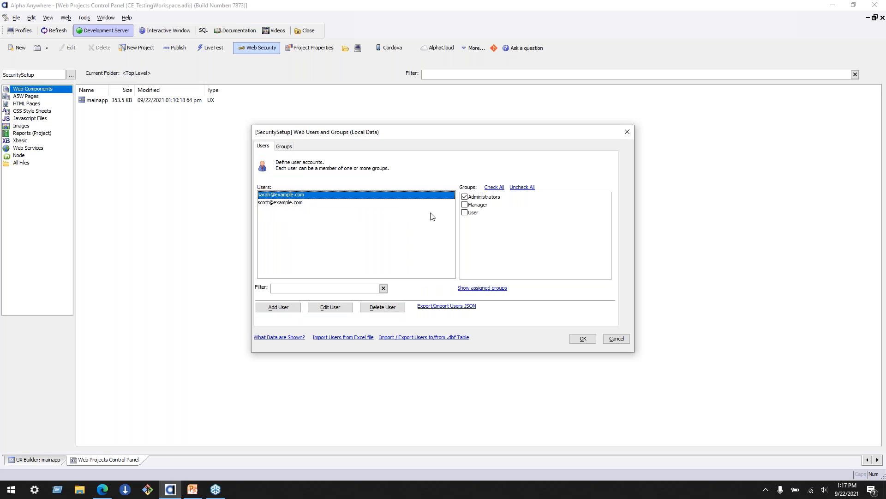
click(465, 213)
click(346, 202)
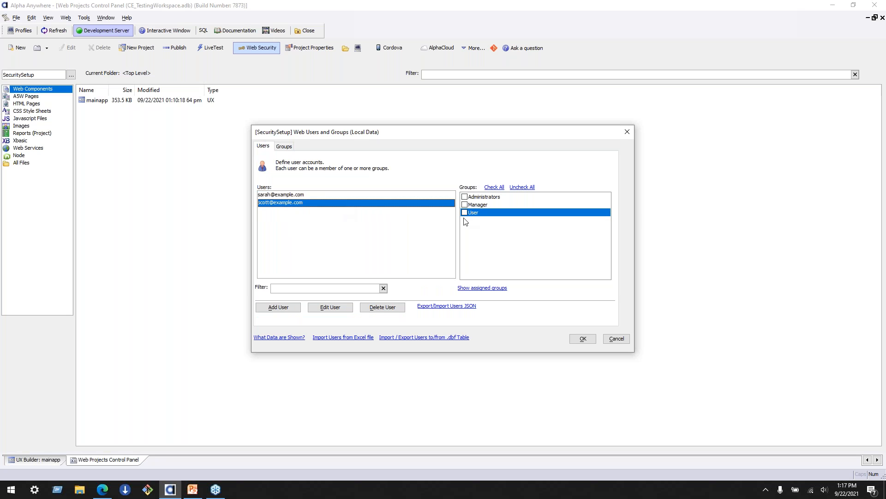
click(339, 197)
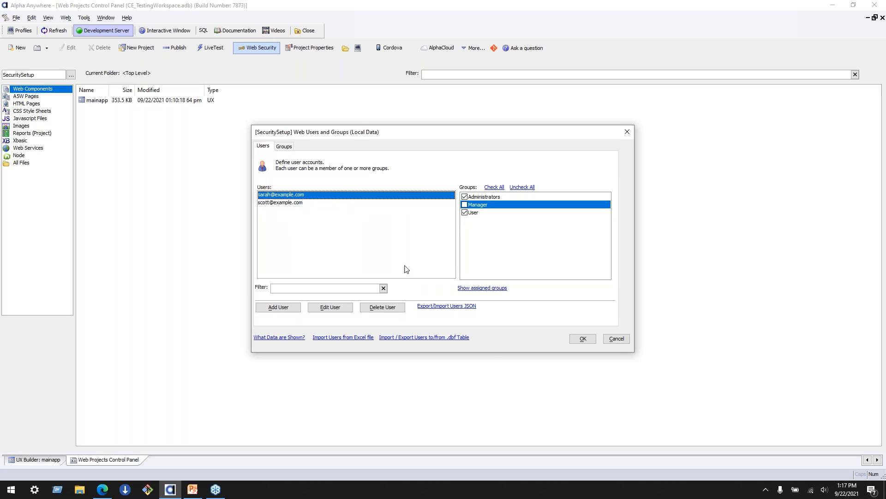
click(583, 339)
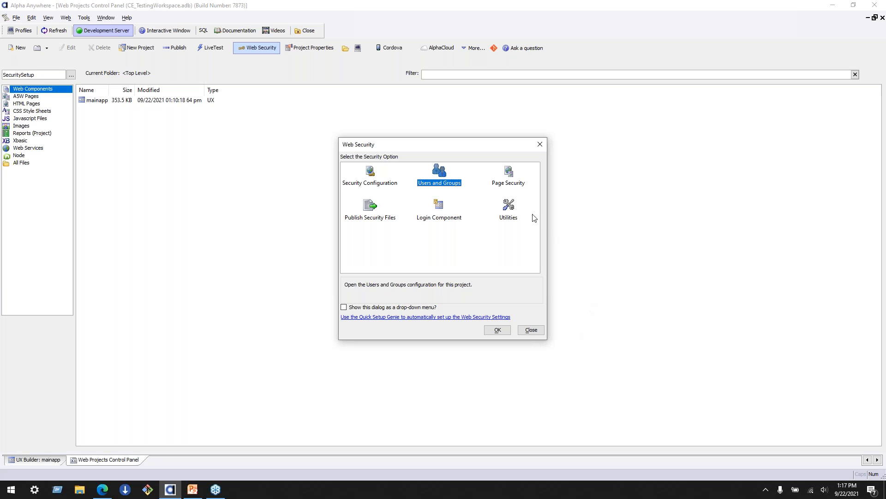
- Set the page security of mainapp.a5w to Always Allowed and close the page and folder permissions
click(509, 172)
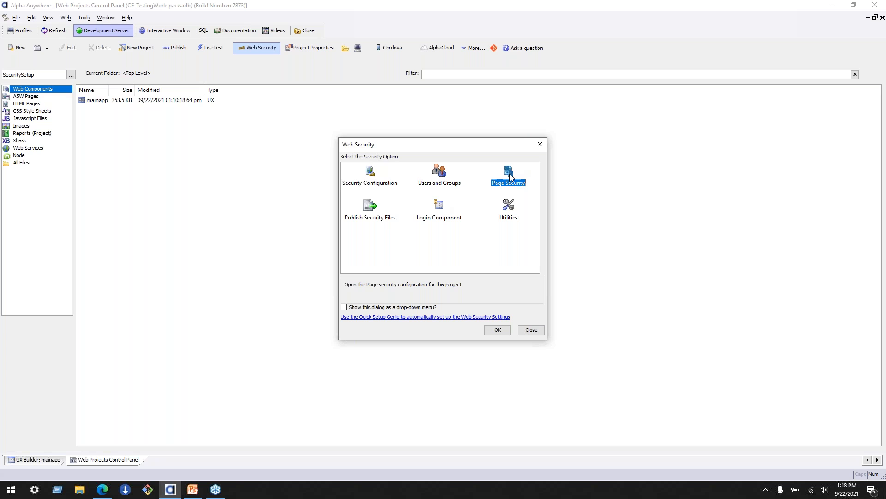
click(497, 330)
click(389, 211)
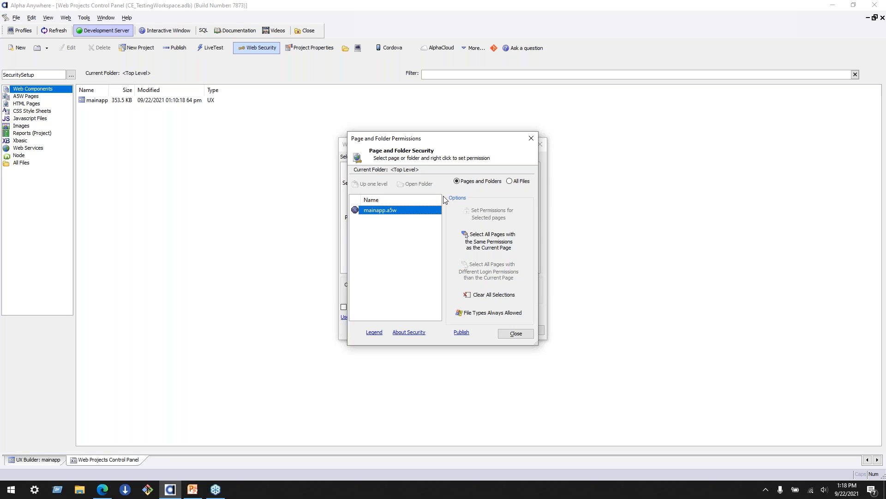
click(400, 251)
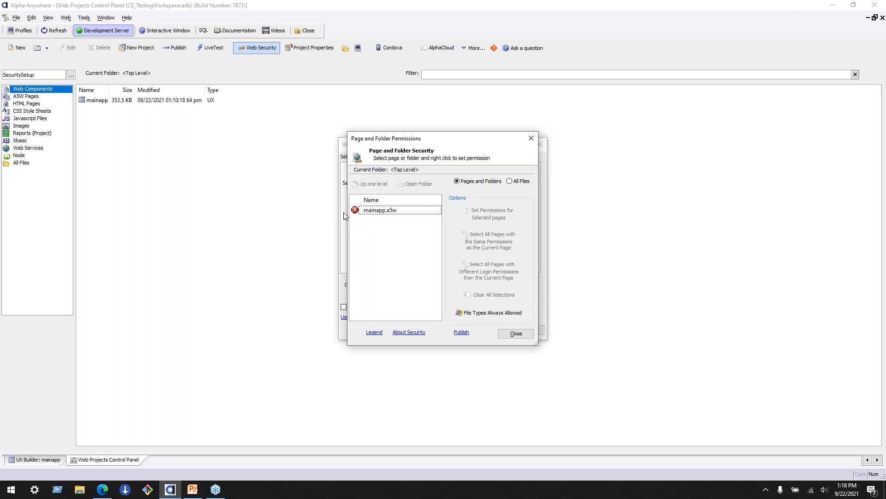
click(377, 211)
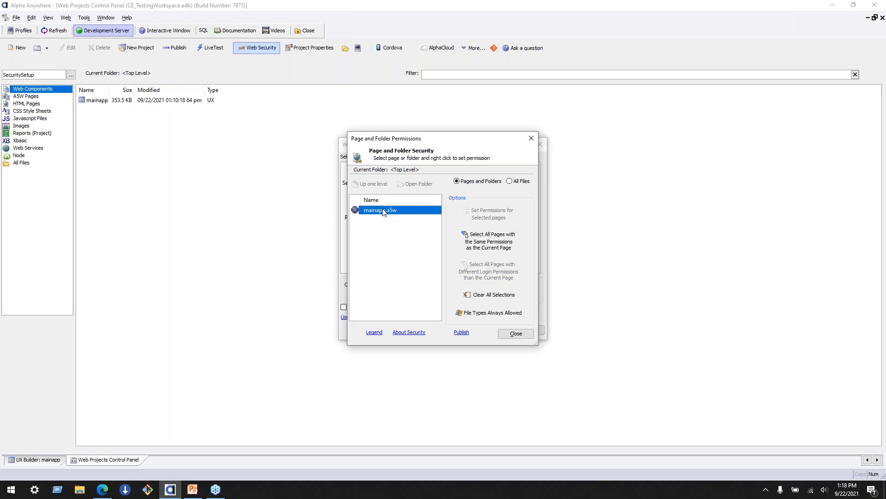
right_click(383, 210)
click(418, 224)
click(519, 334)
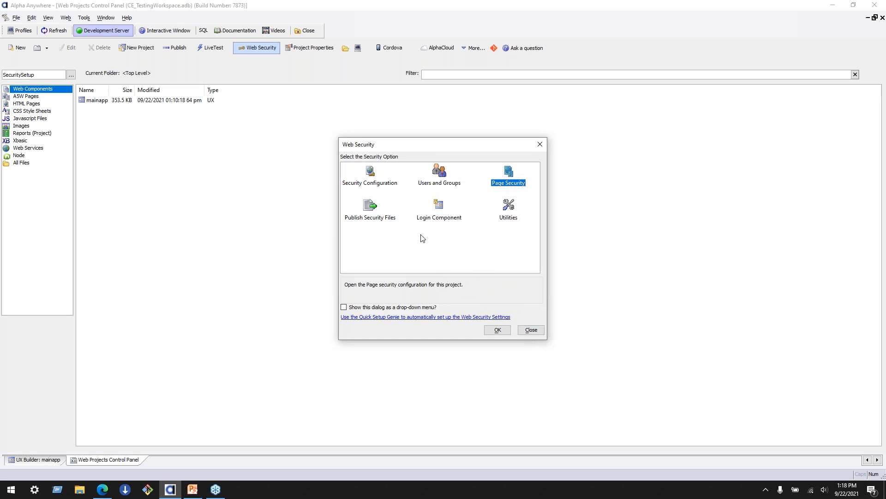
- Reopen Page Security to check the permissions with all files listed, and close the Web Security options
click(421, 238)
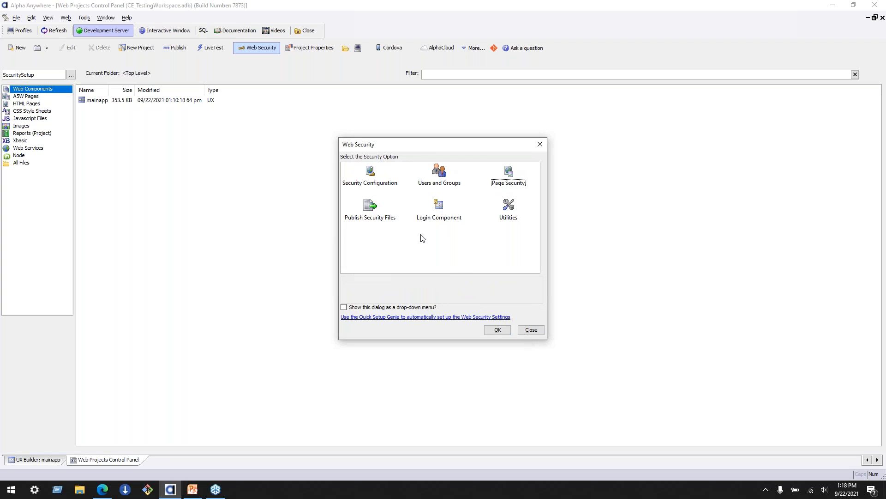
click(511, 181)
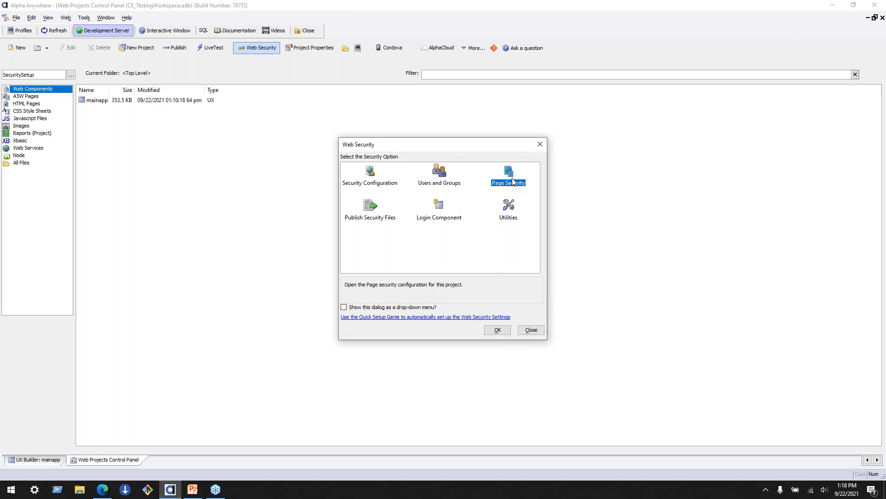
click(499, 329)
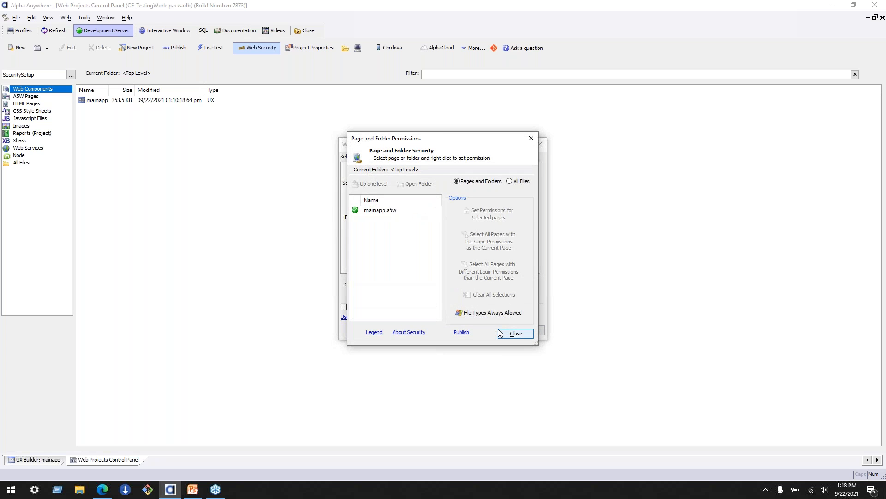
click(516, 182)
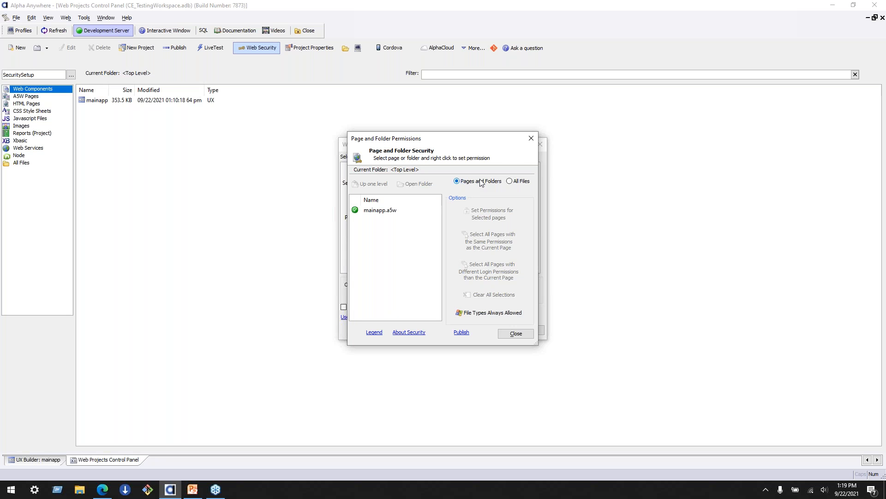
click(504, 333)
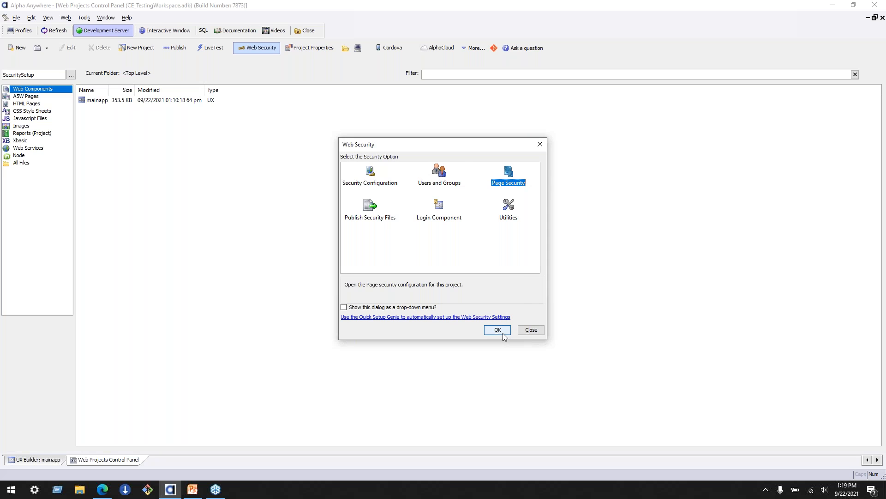
click(503, 333)
click(503, 333)
click(531, 330)
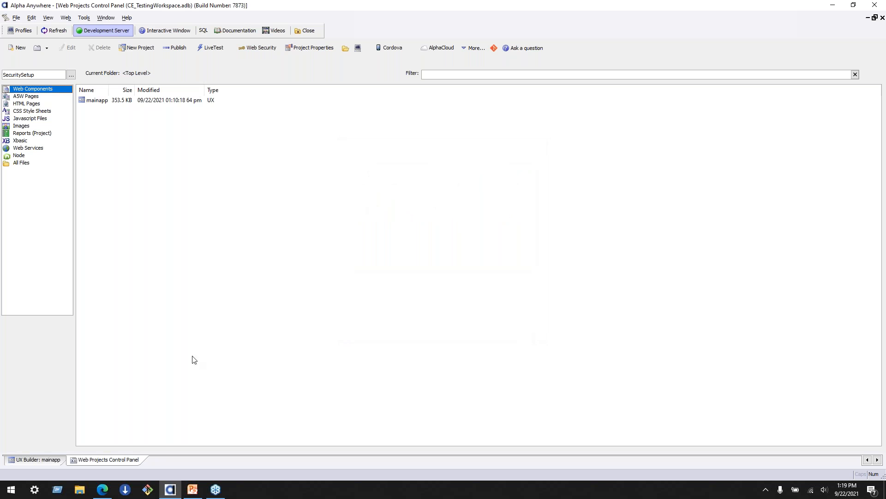
- List all project files and set the page security of mainapp.a5wcmp to Always Allowed
click(47, 164)
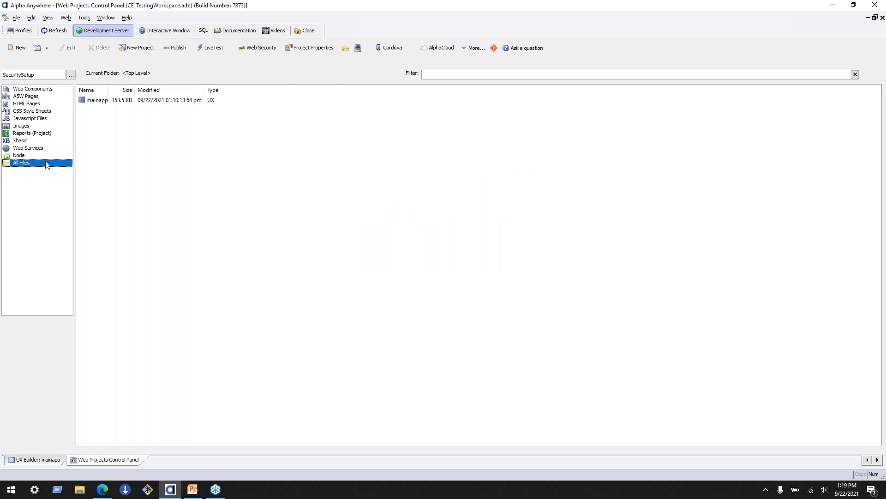
click(102, 111)
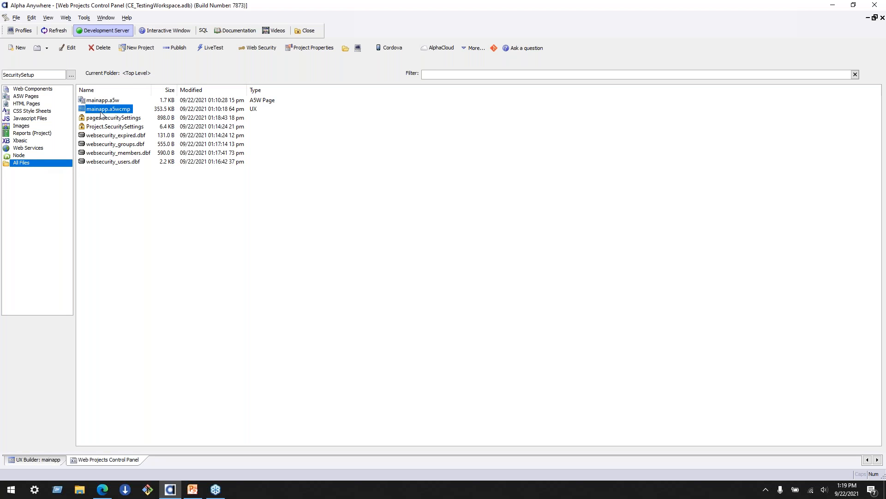
right_click(114, 112)
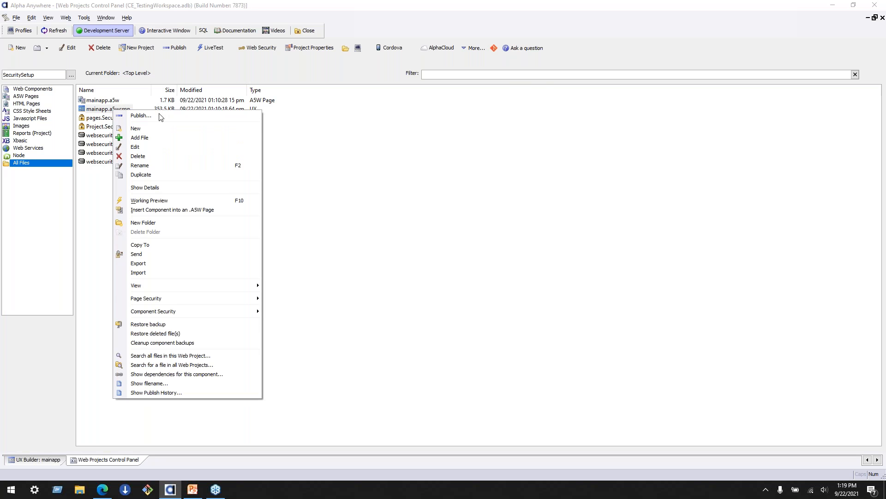
mouse_move(184, 300)
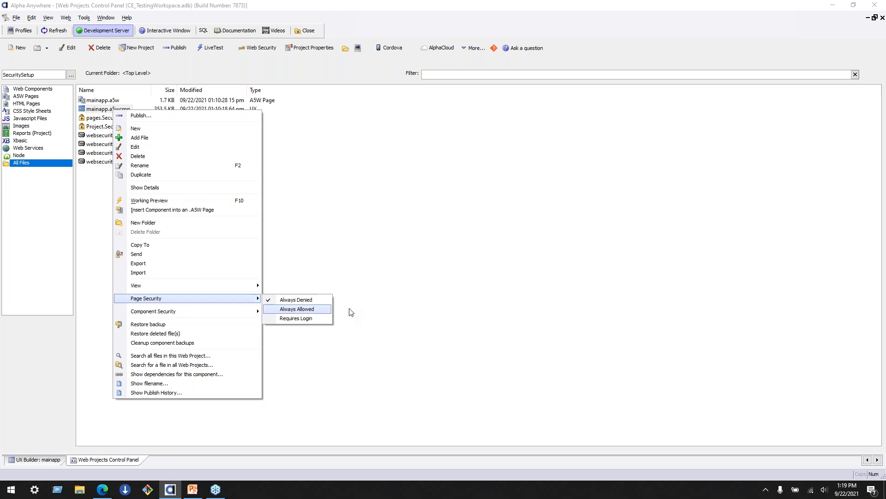
click(314, 310)
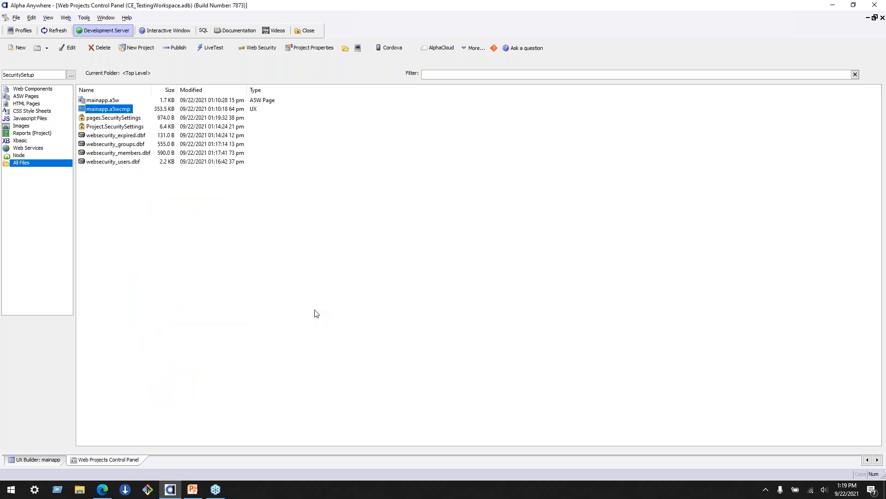
click(95, 100)
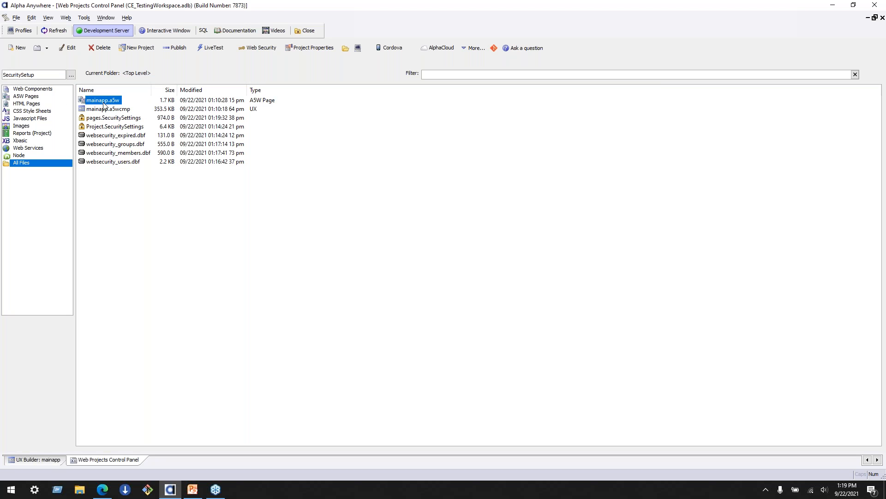
click(109, 110)
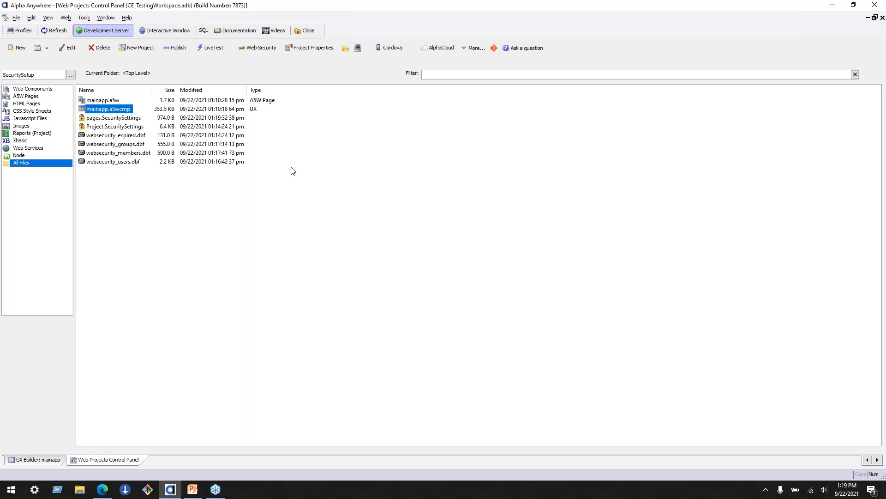
- Run a Live Test of mainapp.a5w on the Development server, clearing the Live Test folder before publishing, and check the page address in the browser
click(216, 49)
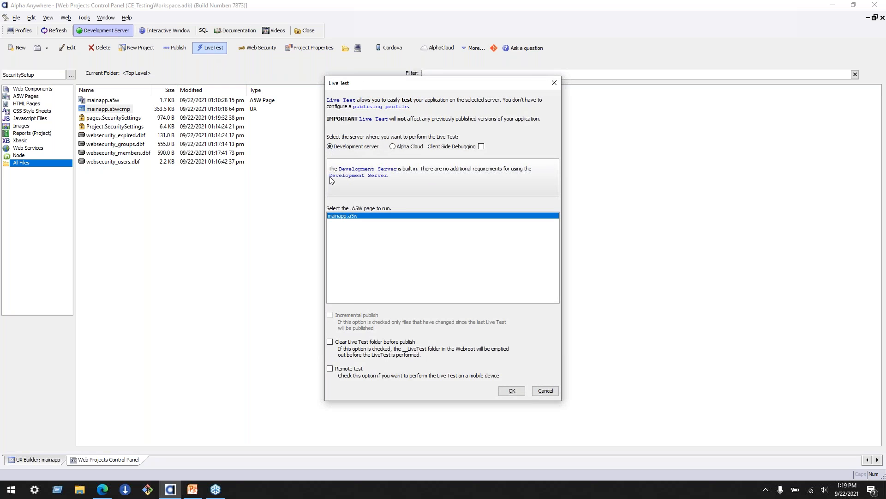
click(331, 342)
click(512, 391)
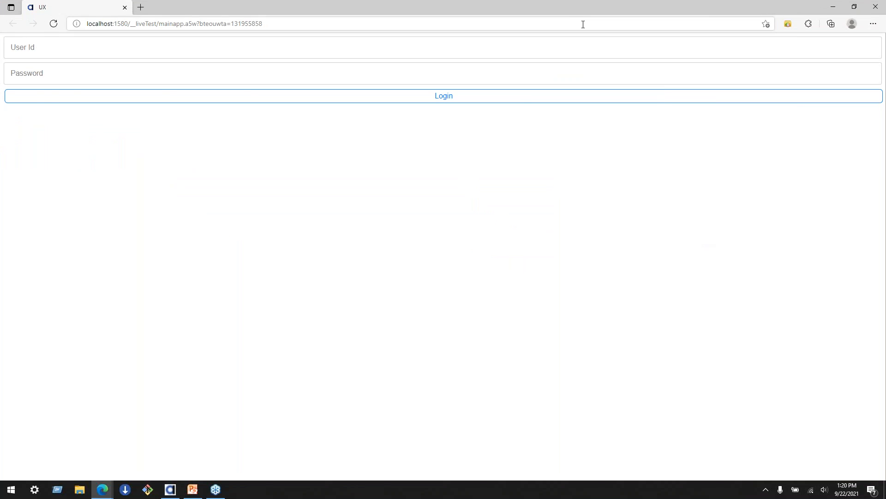
drag(568, 10, 440, 38)
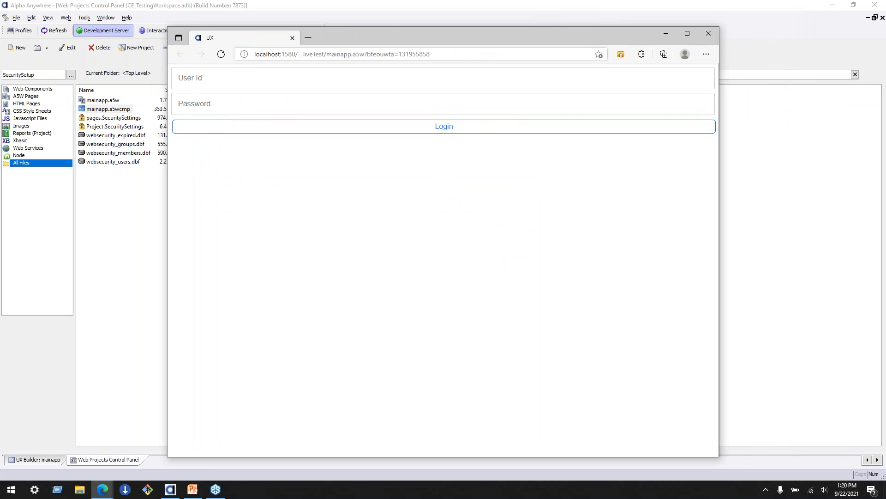
click(372, 58)
click(335, 54)
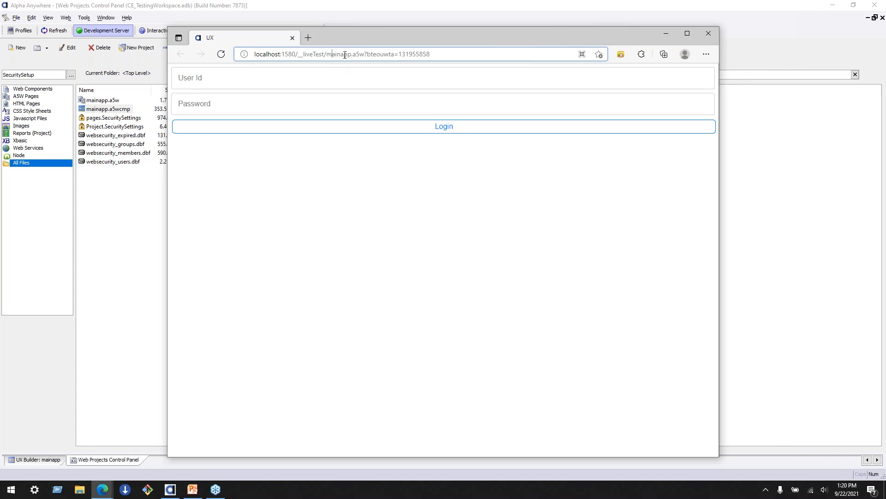
drag(348, 54, 371, 54)
click(372, 54)
- Test the login by entering the first user's e-mail address and account password, and log out again
click(372, 82)
click(369, 105)
click(365, 85)
text(sarah@)
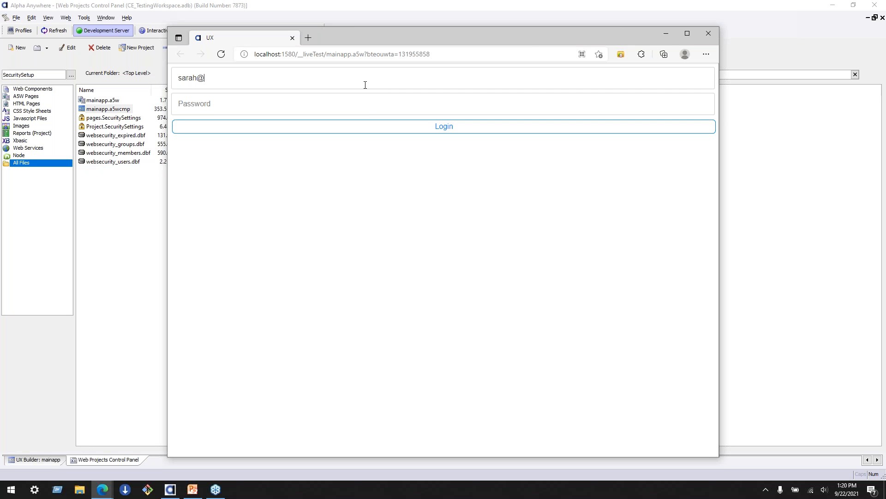
text(example.com)
key(Tab)
text(•••••)
key(BackSpace)
key(BackSpace)
key(BackSpace)
key(BackSpace)
text(••••••••)
click(450, 131)
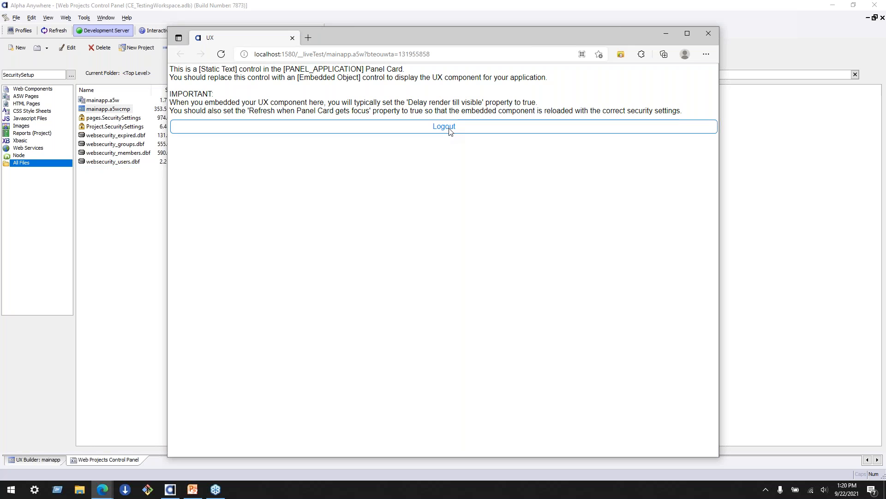
click(450, 132)
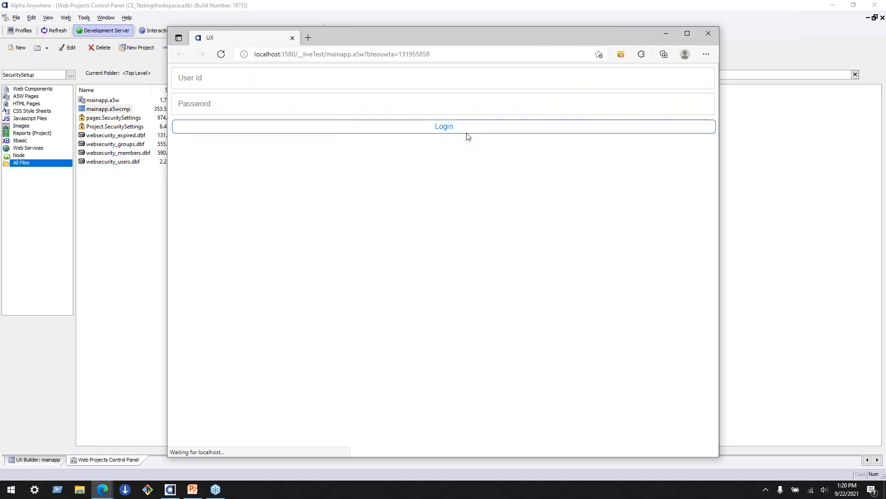
- Try to log in with an e-mail address that has no user account and a password
click(253, 82)
text(dave@example.com)
key(Tab)
text(********)
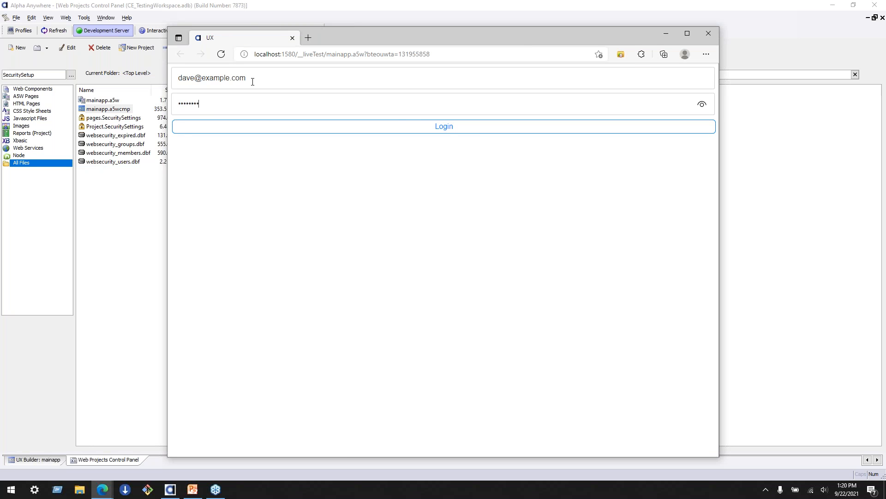
click(448, 131)
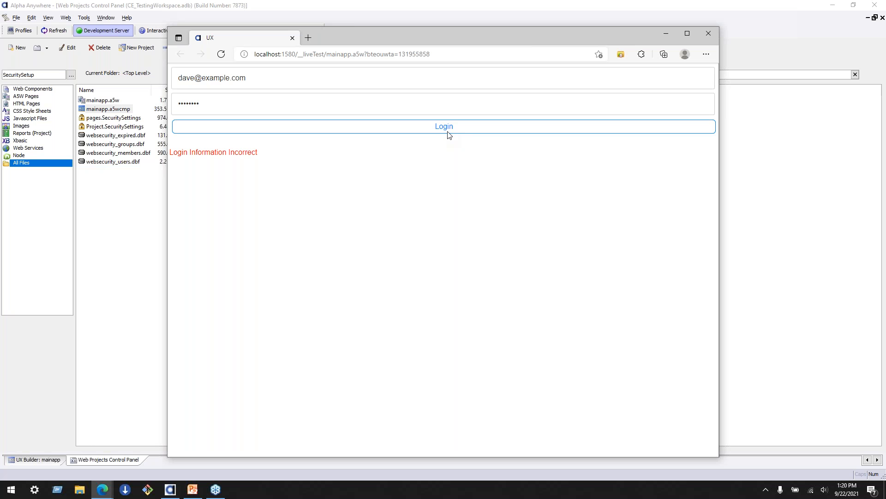
- Close the test browser window and switch to the mainapp component in the UX Builder
click(706, 34)
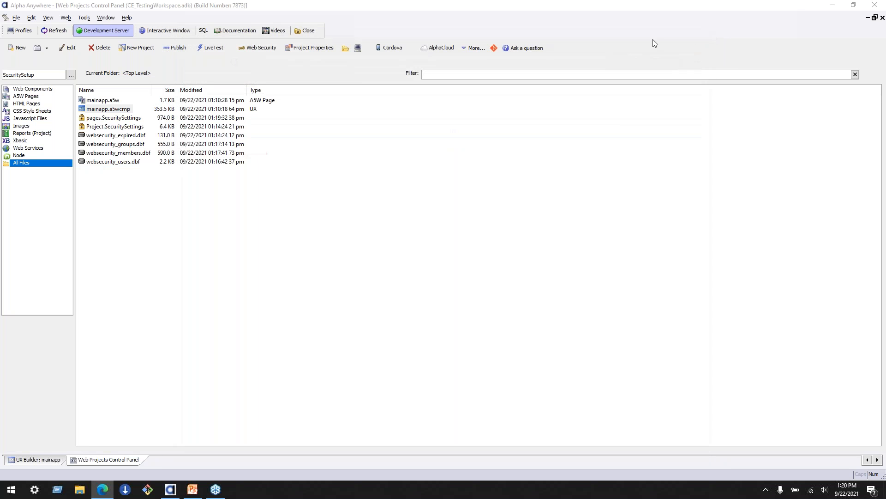
click(34, 461)
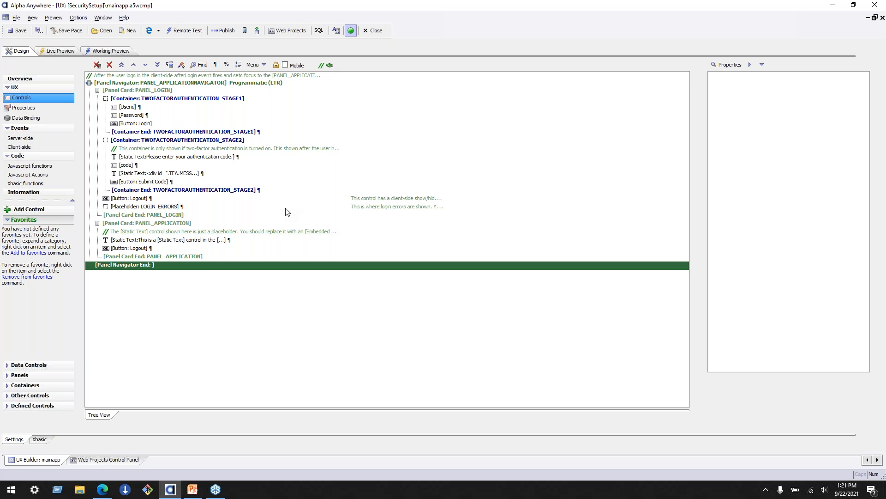
- Add three label controls at once below the static text in PANEL_APPLICATION: Admin Label, Manager Label and User Label
click(189, 223)
click(230, 240)
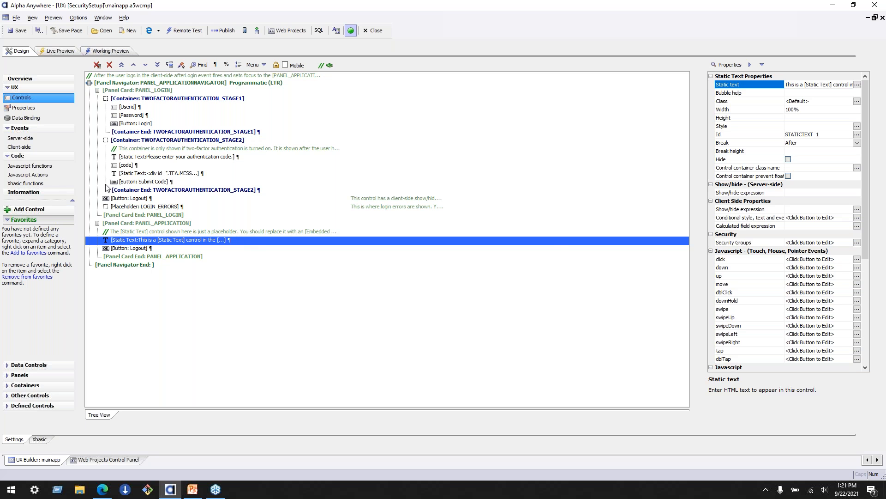
click(32, 209)
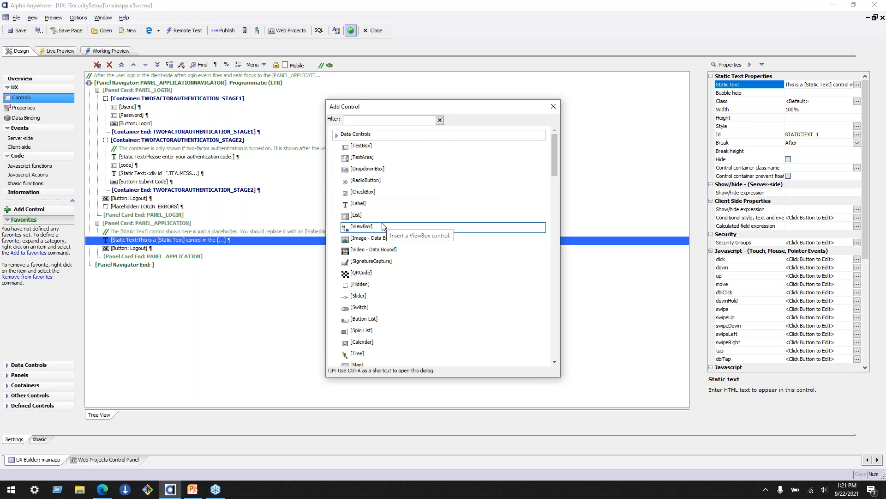
double_click(372, 203)
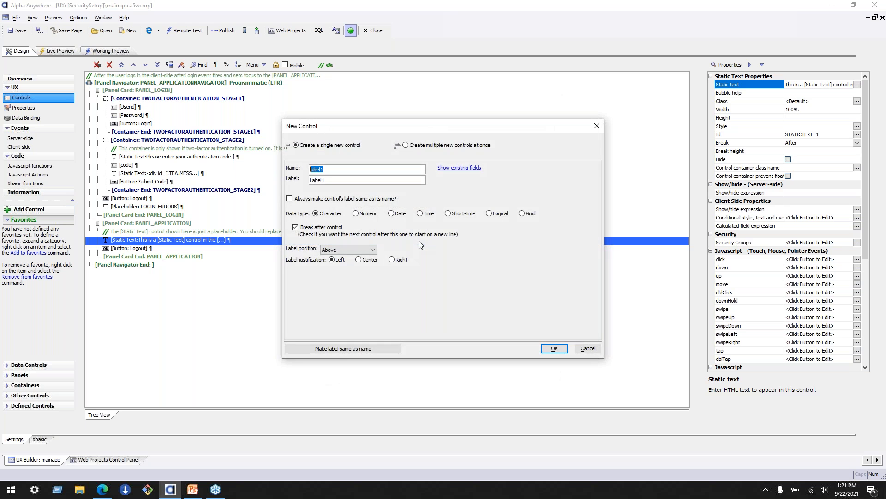
click(427, 146)
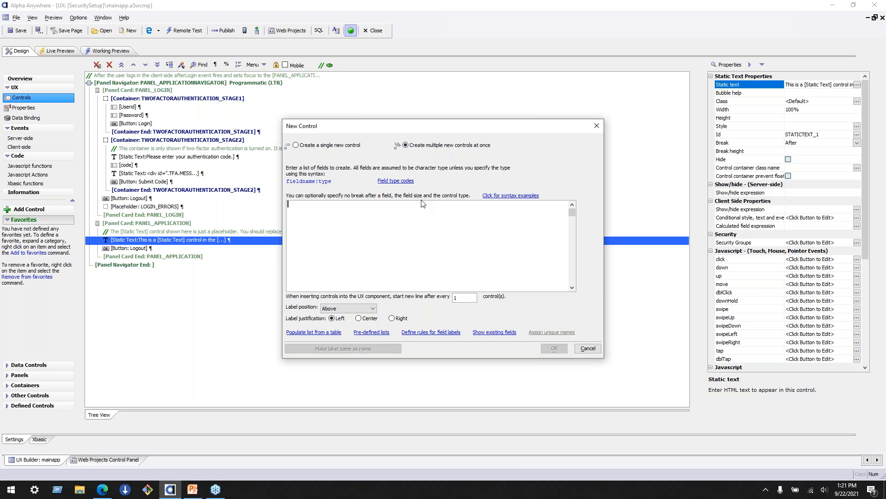
text(Admin Label )
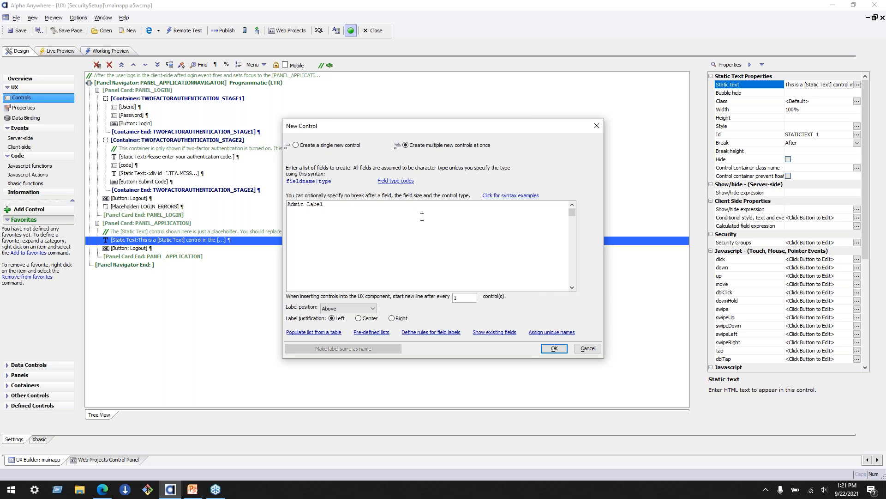
text(Manager Label)
key(Return)
text(User Label)
key(Down)
key(Delete)
key(Down)
key(Delete)
key(Down)
key(Delete)
click(554, 348)
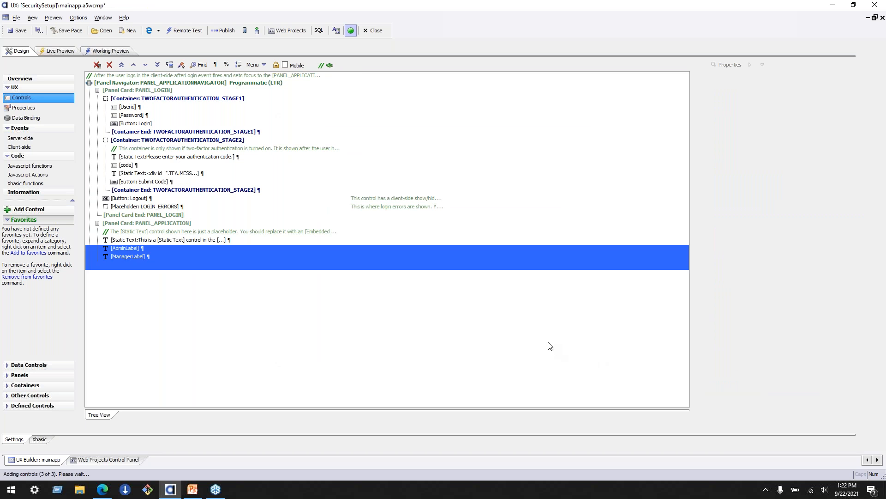
- Restrict the AdminLabel control's security groups to Administrators
click(136, 257)
click(135, 265)
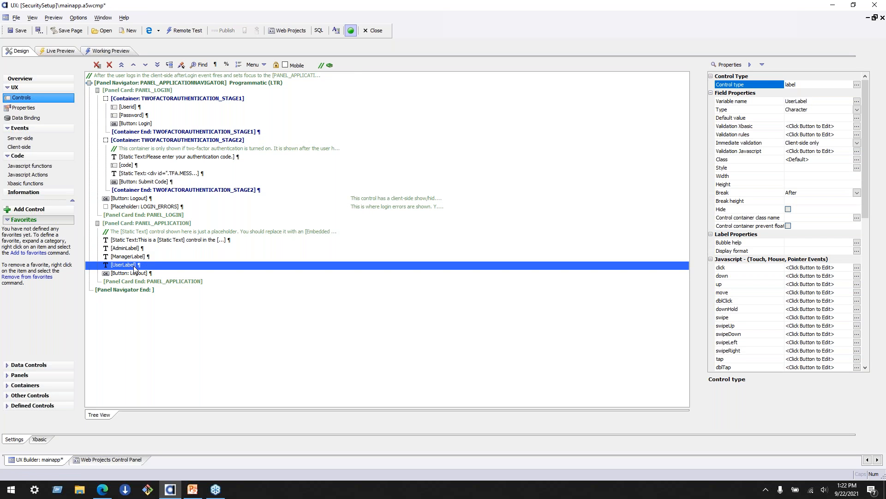
click(136, 249)
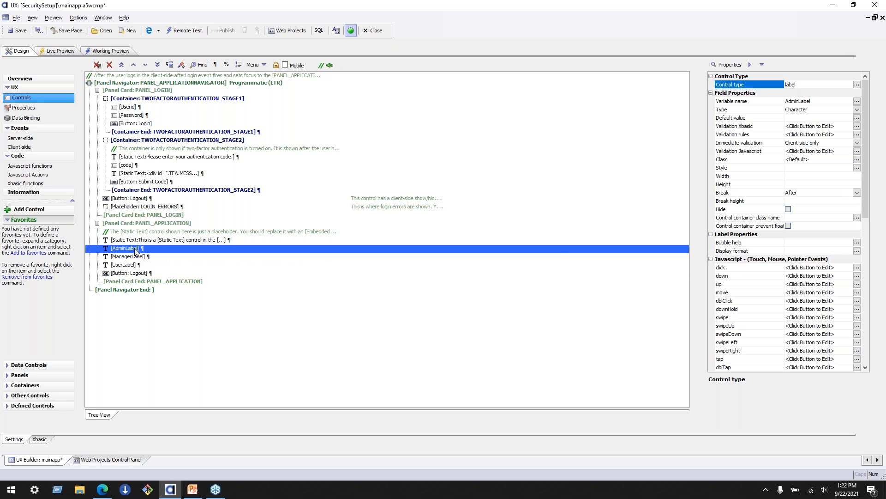
scroll(866, 107, down, 1)
drag(867, 113, 860, 248)
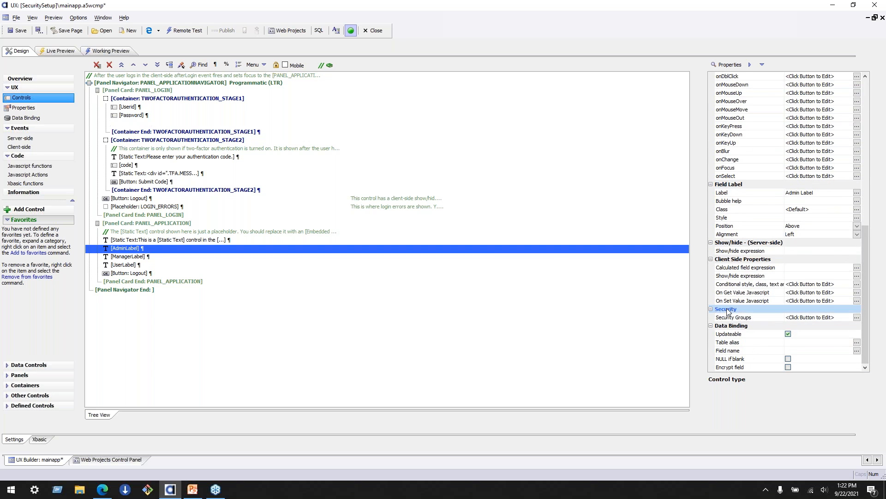
click(743, 318)
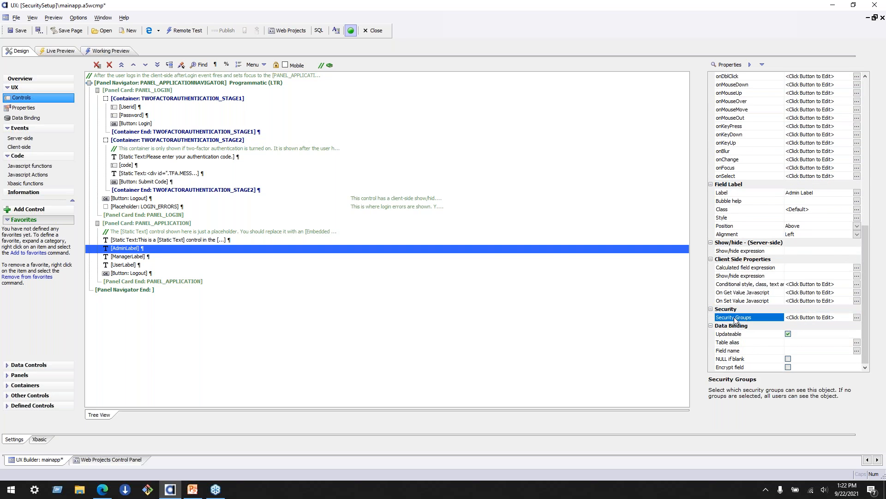
click(857, 317)
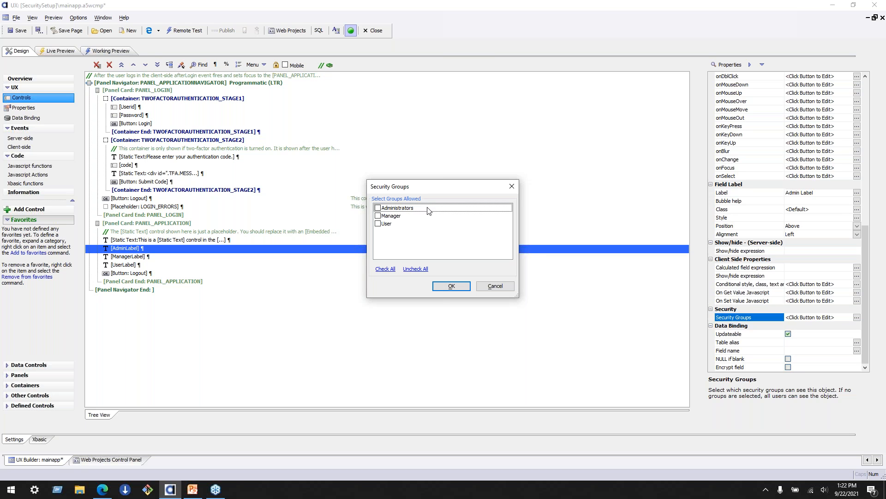
click(378, 208)
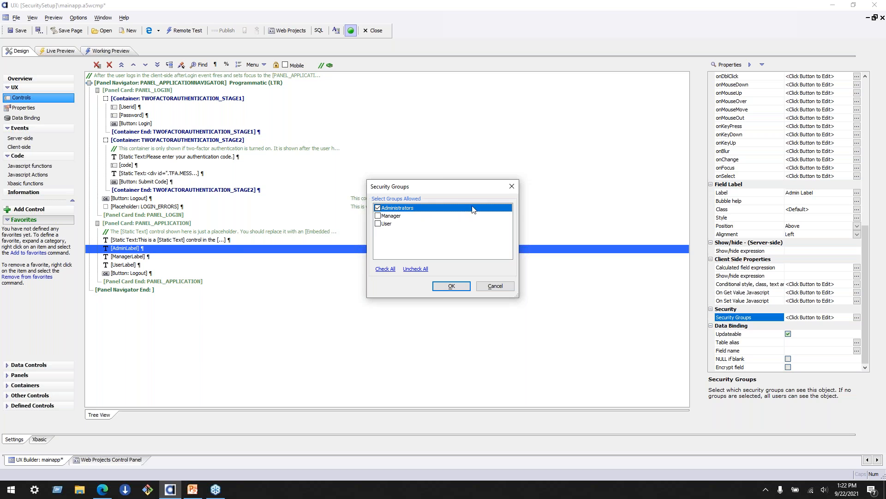
click(456, 287)
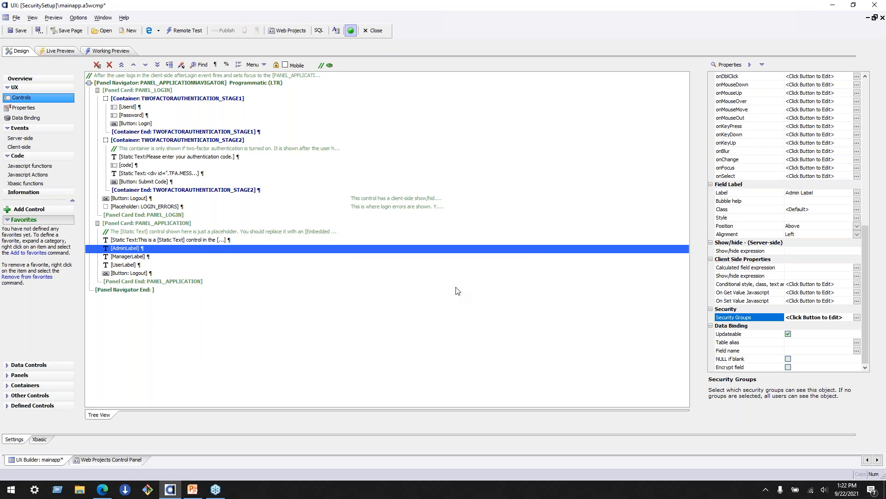
- Restrict the ManagerLabel control's security groups to Manager
click(224, 257)
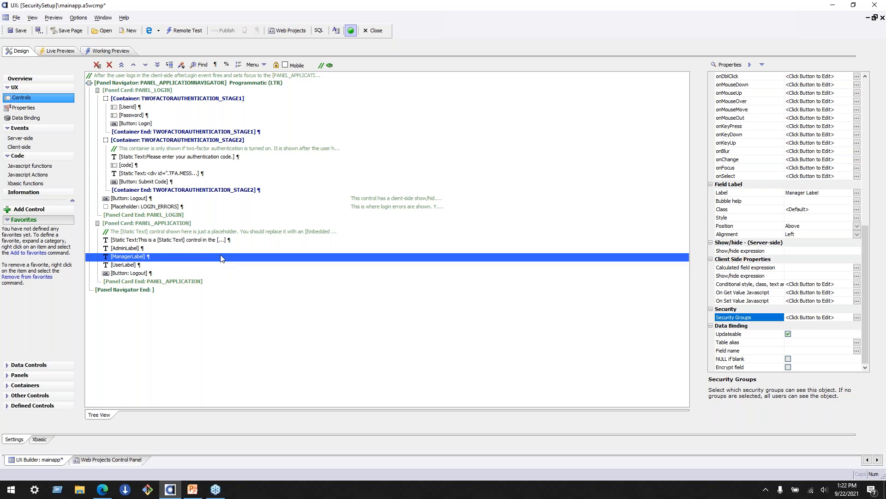
click(857, 318)
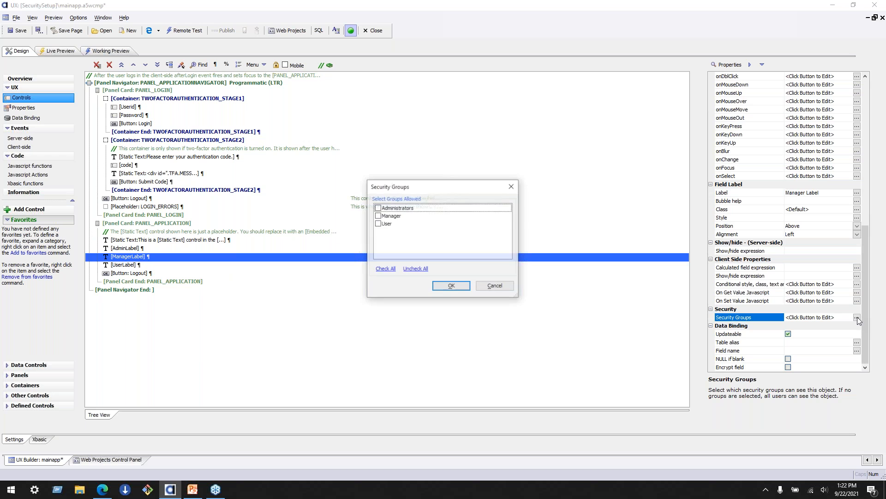
click(378, 216)
click(452, 286)
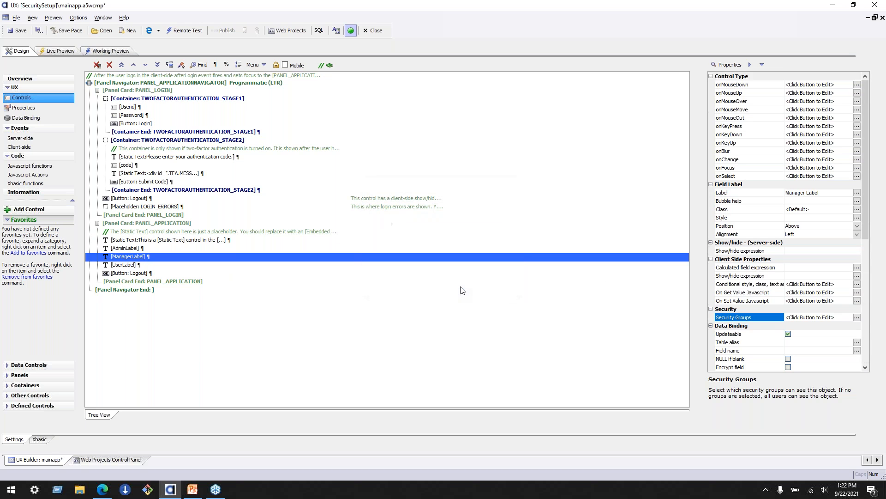
- Restrict the UserLabel control's security groups to User
click(126, 265)
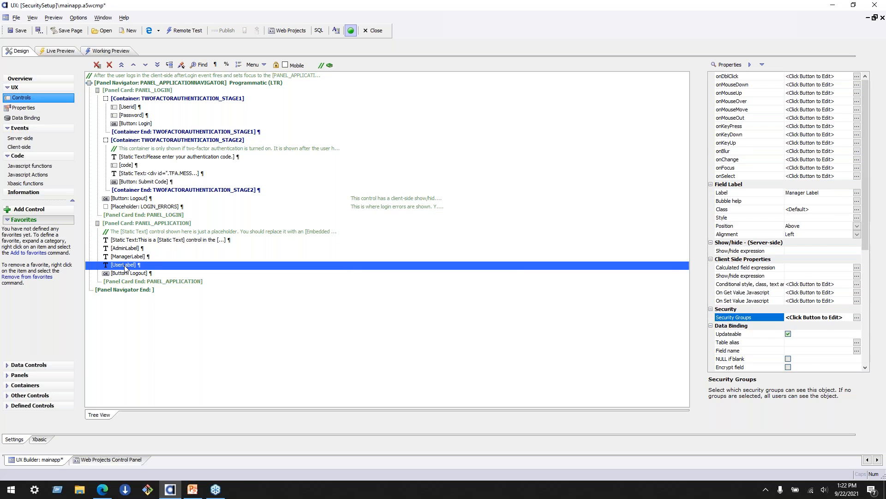
click(857, 318)
click(377, 223)
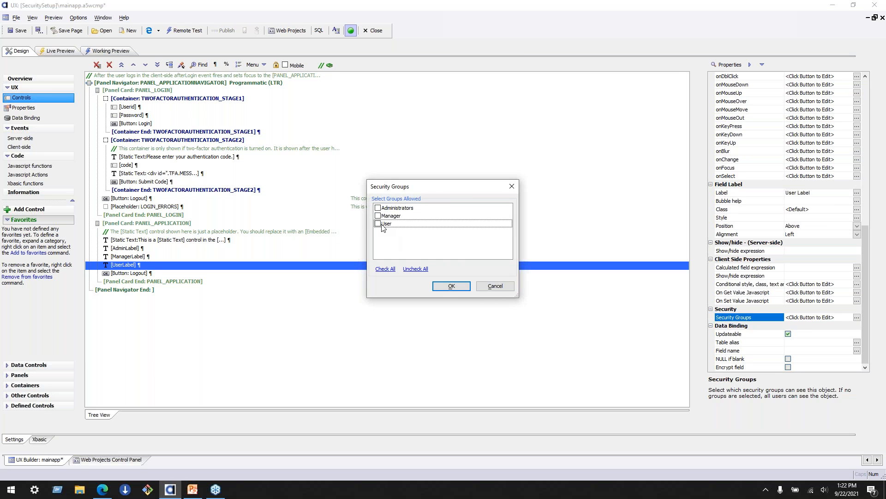
click(452, 287)
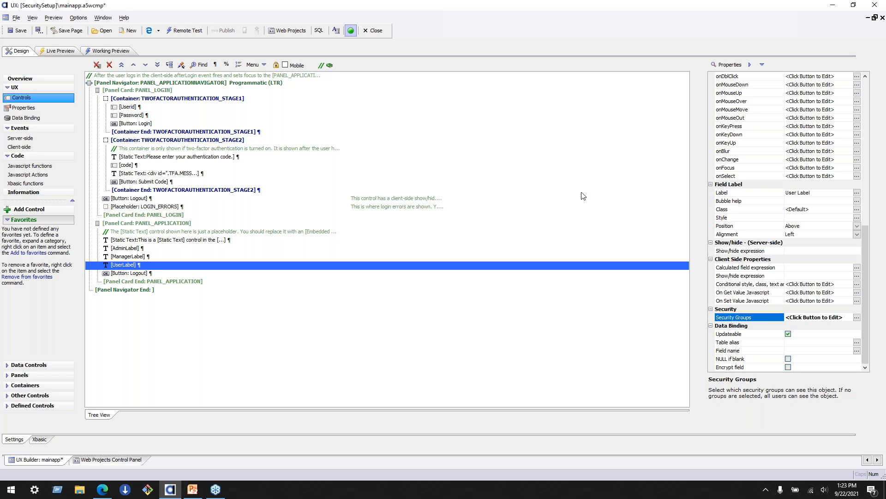
- Save the mainapp component and run a Live Test of mainapp.a5w on the Development server, clearing the Live Test folder before publishing
click(18, 32)
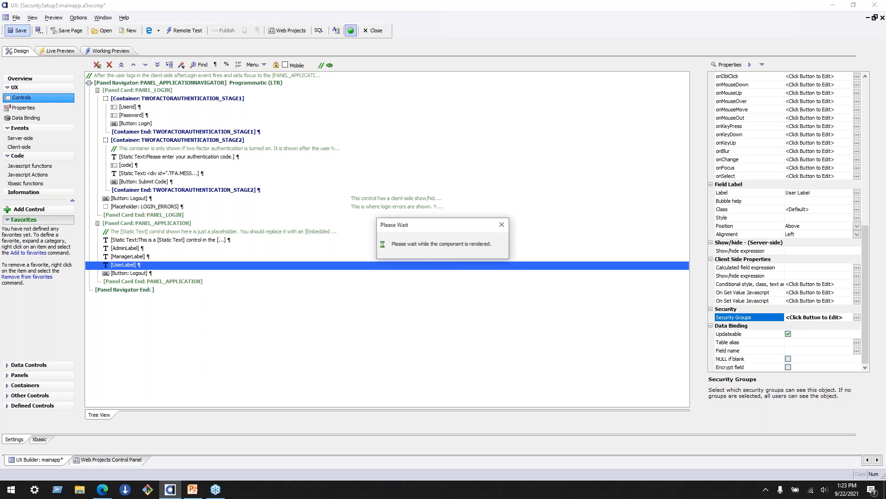
click(106, 462)
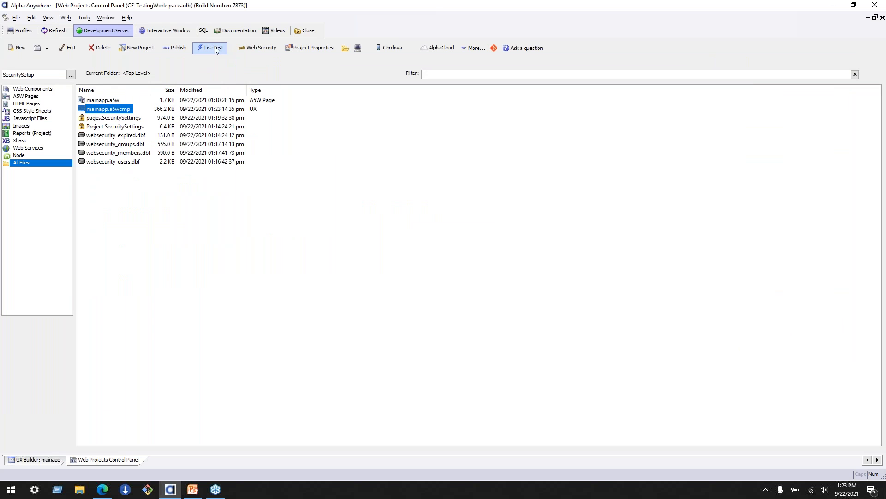
click(223, 49)
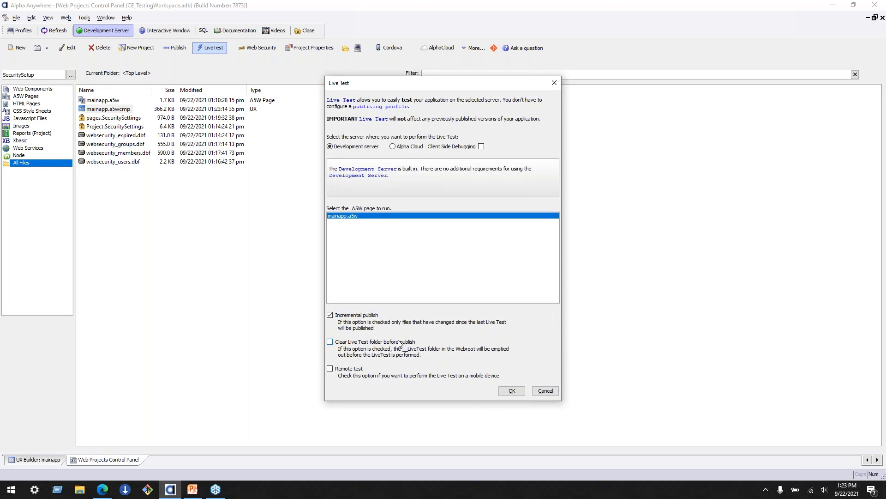
click(330, 314)
click(330, 342)
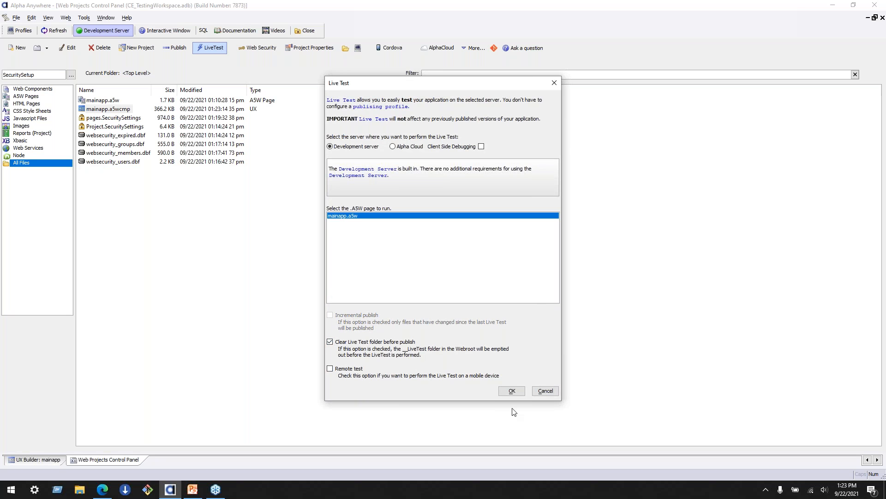
click(509, 391)
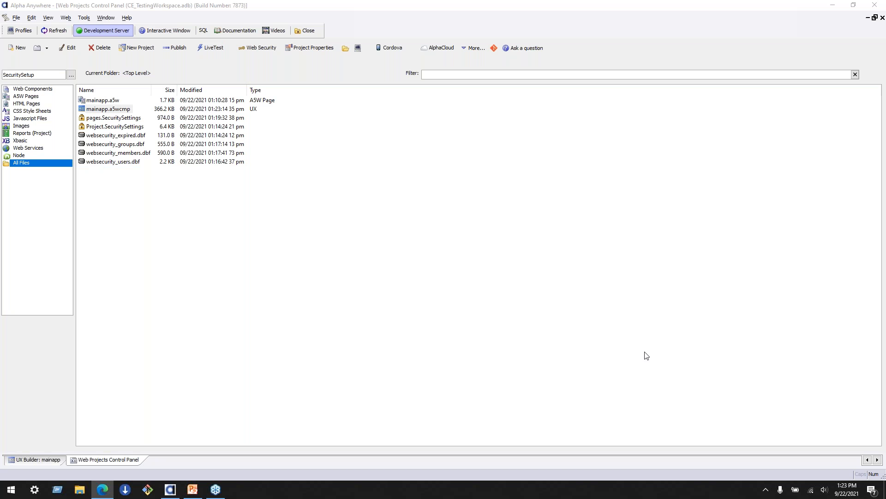
drag(885, 104, 436, 1)
- Log in with the administrator user's e-mail address and account password, check which labels are shown, and log out
click(201, 46)
text(sarah)
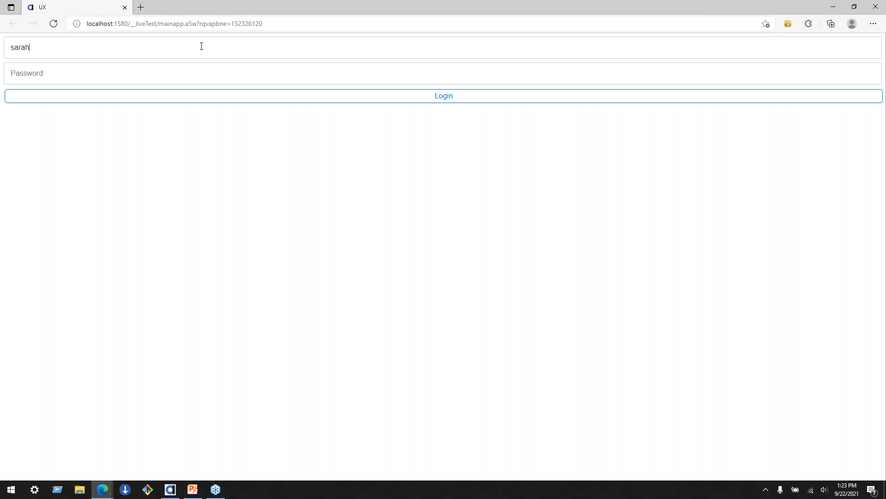
text(@example.com)
key(Tab)
text(password)
click(438, 100)
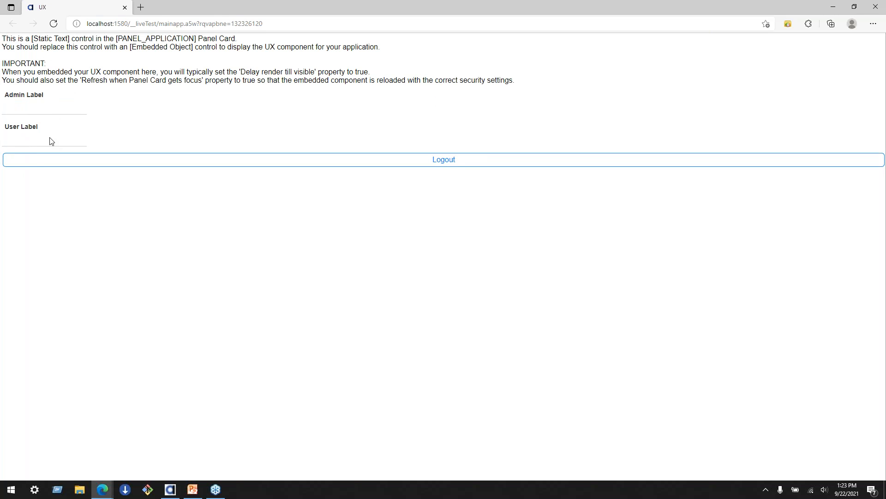
click(452, 161)
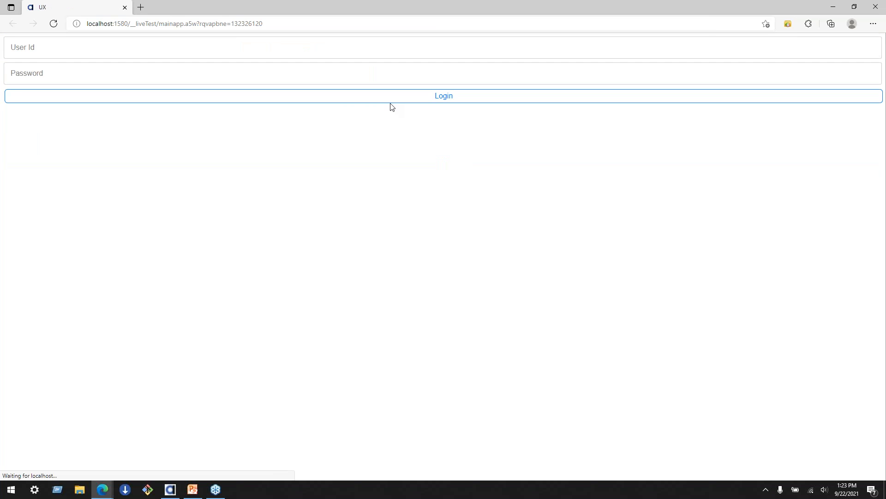
- Log in with the manager user's e-mail address and account password, check which labels are shown, and log out
click(343, 52)
text(sco)
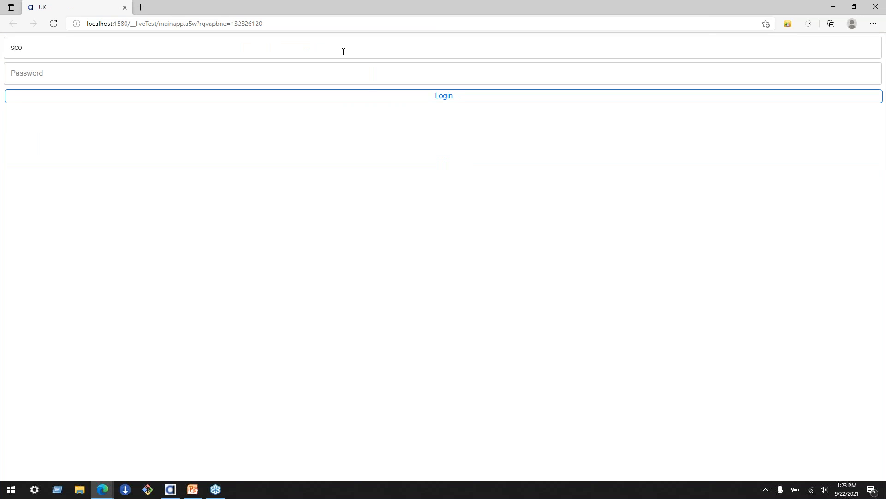
text(tt@example.com)
key(Tab)
text(password)
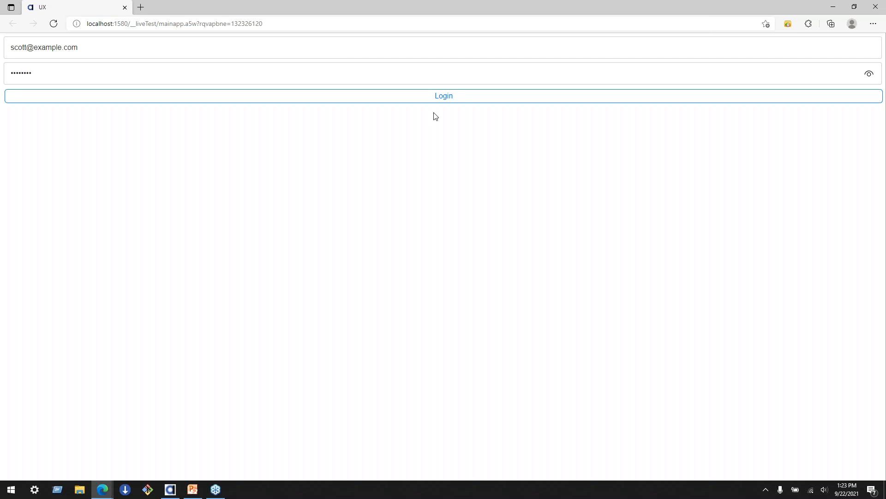
click(450, 100)
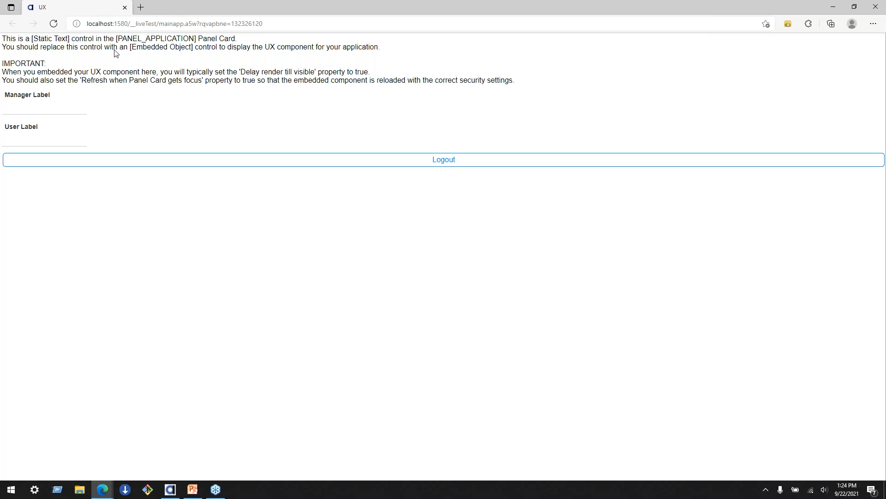
click(446, 162)
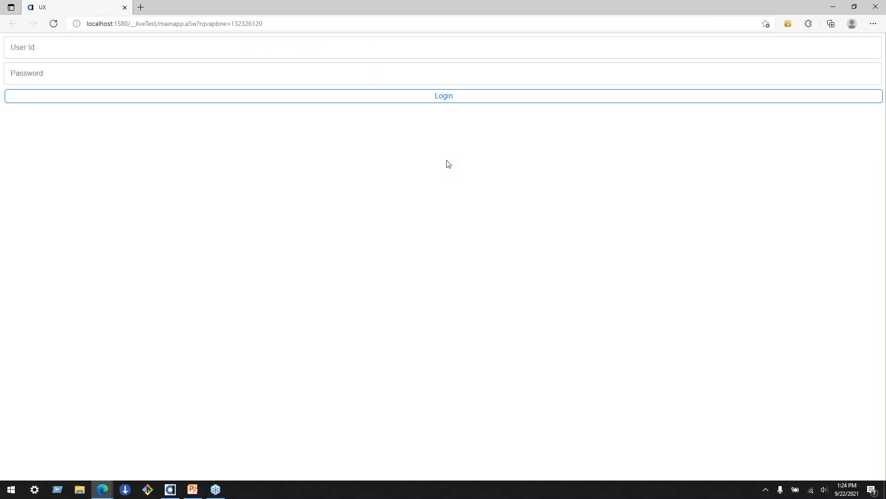
- Minimize the test browser, return to the mainapp component in the UX Builder, and review the AdminLabel, ManagerLabel and UserLabel controls
click(837, 10)
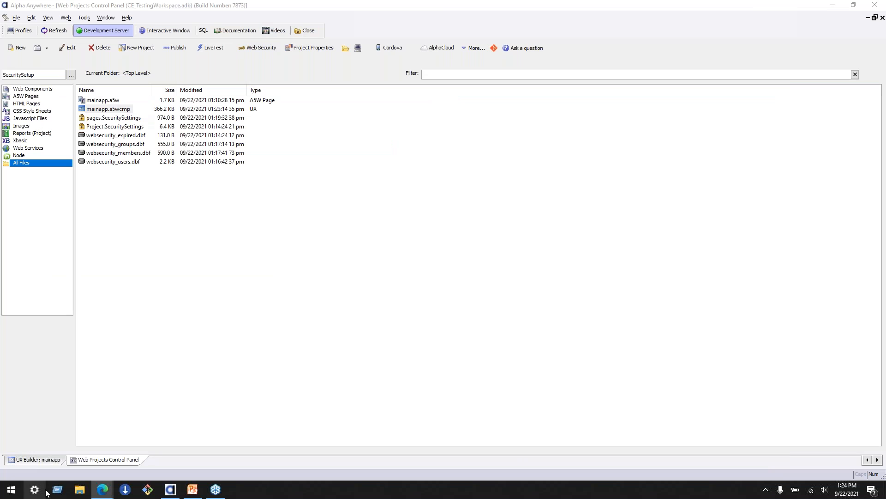
click(37, 460)
click(163, 248)
click(152, 256)
click(148, 264)
click(148, 252)
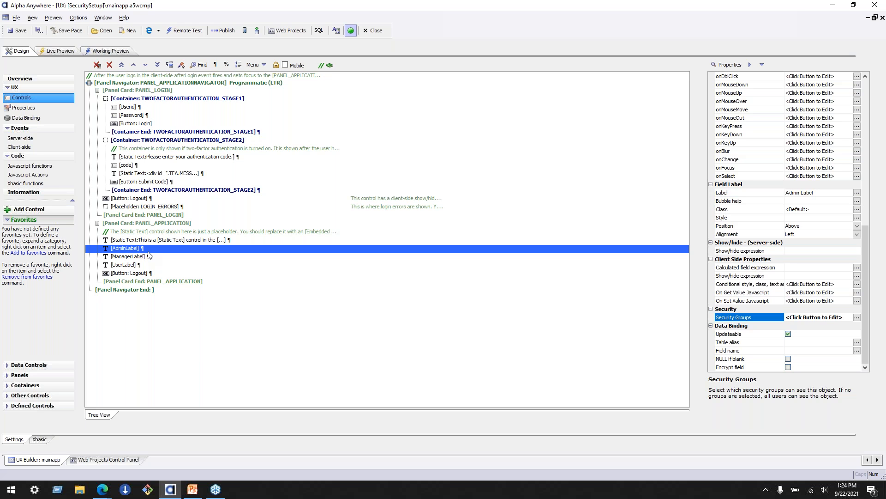
- Add a single new List control named list1 below the UserLabel control in the application panel
click(165, 266)
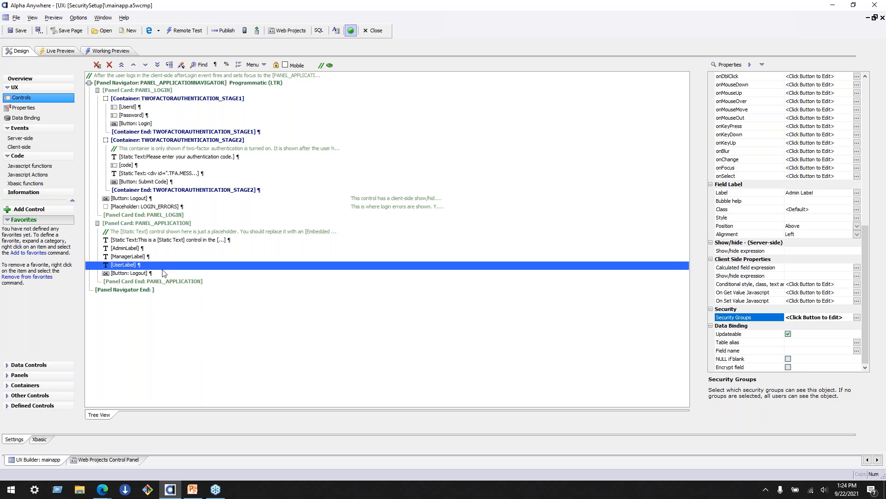
click(11, 213)
text(list)
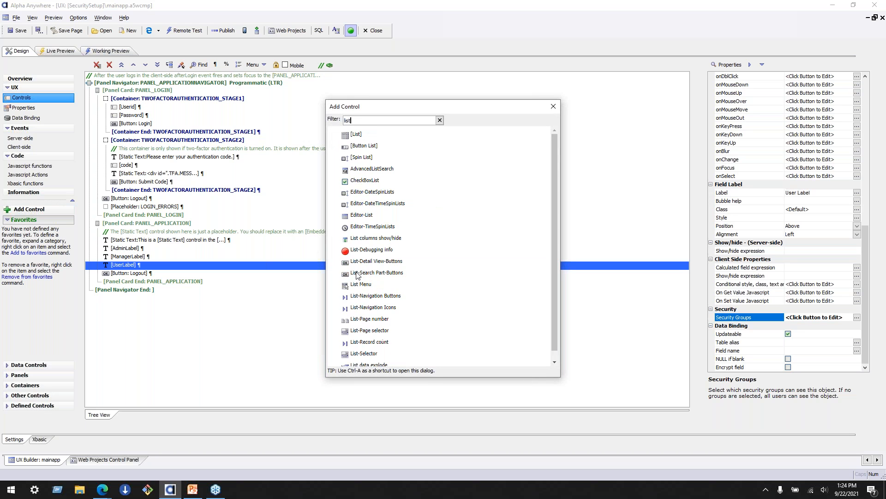
double_click(356, 134)
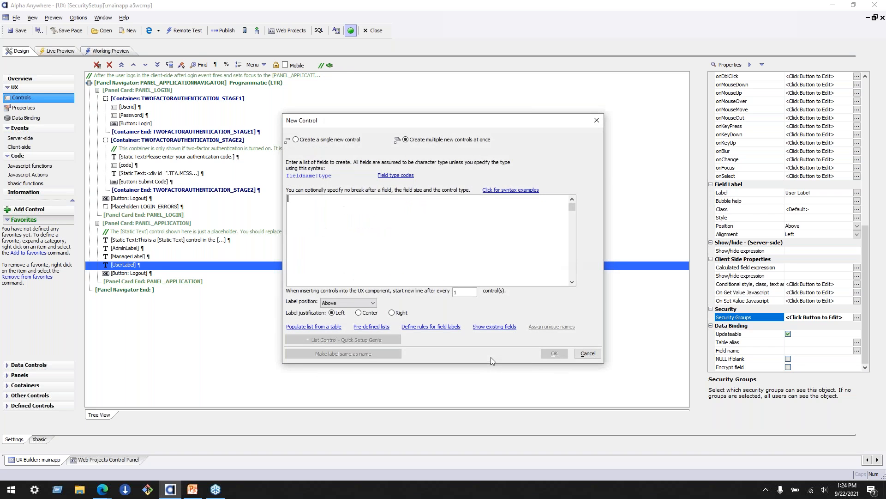
click(341, 140)
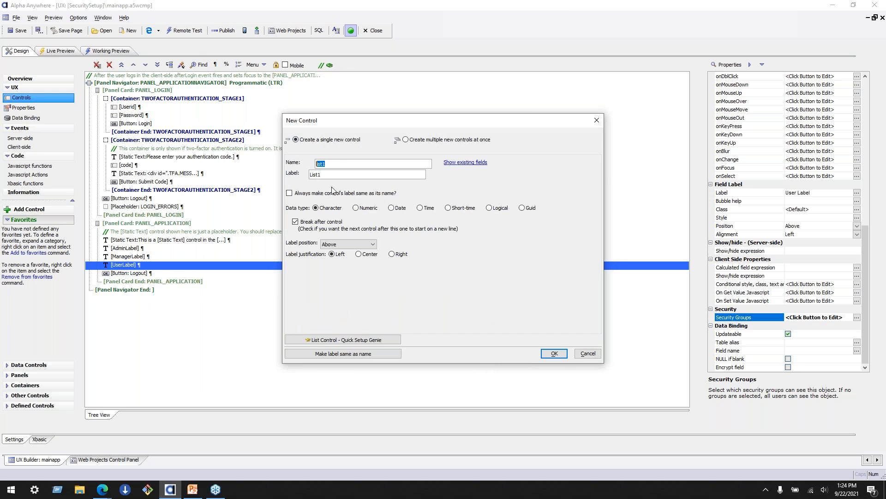
click(555, 354)
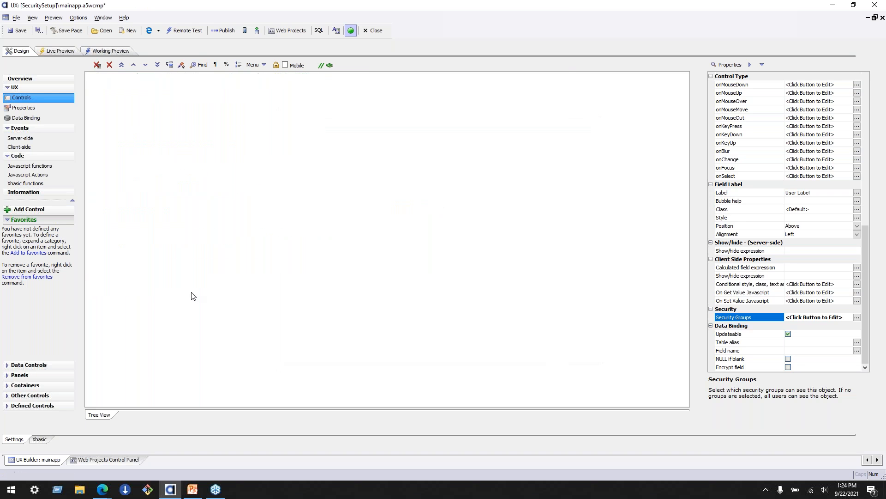
- Set list1's data source type to SQL and its connection string to the named connection AADemo-Northwind
double_click(125, 273)
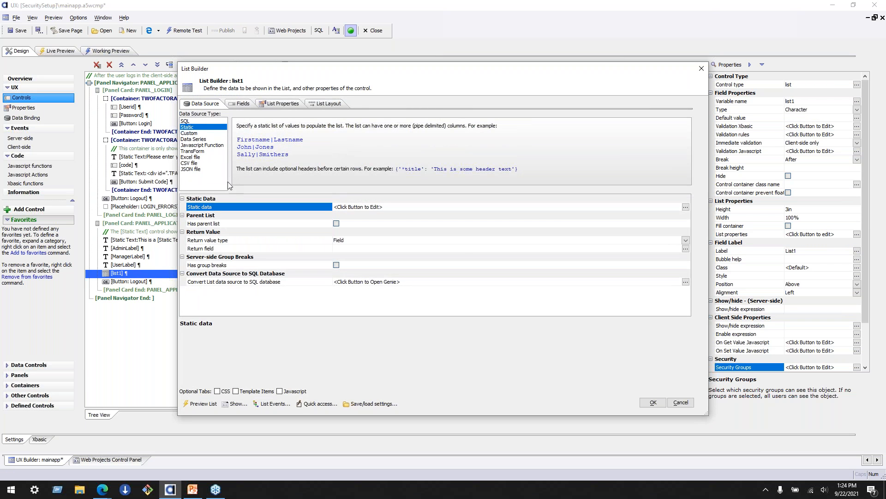
click(215, 121)
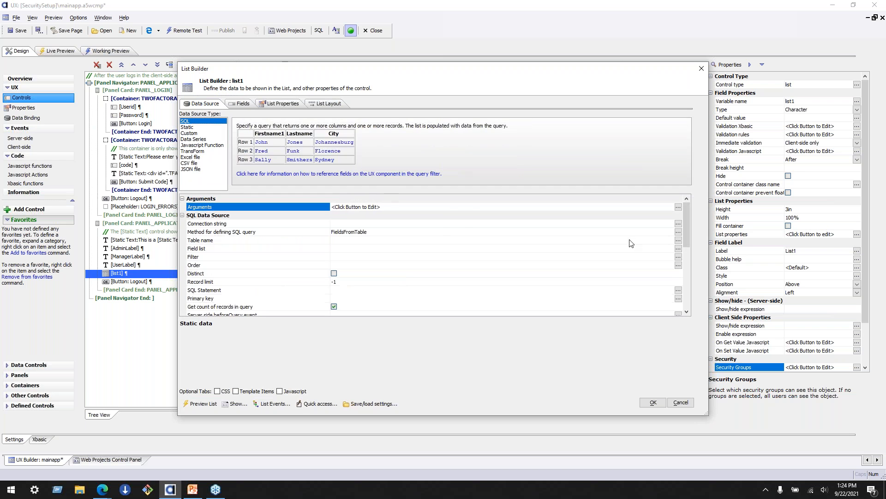
click(678, 208)
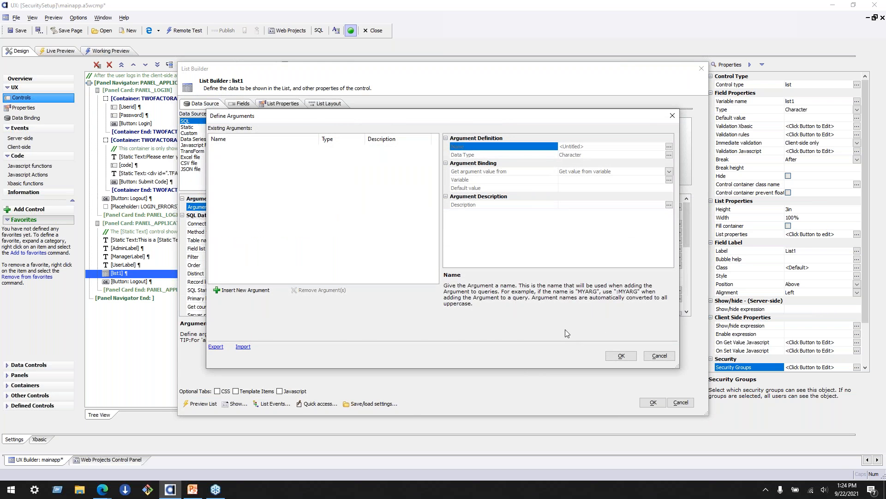
click(659, 355)
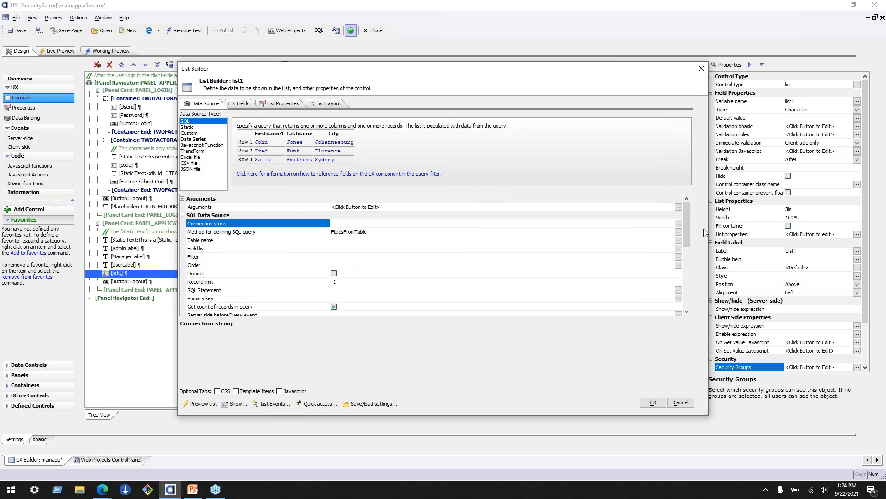
click(679, 225)
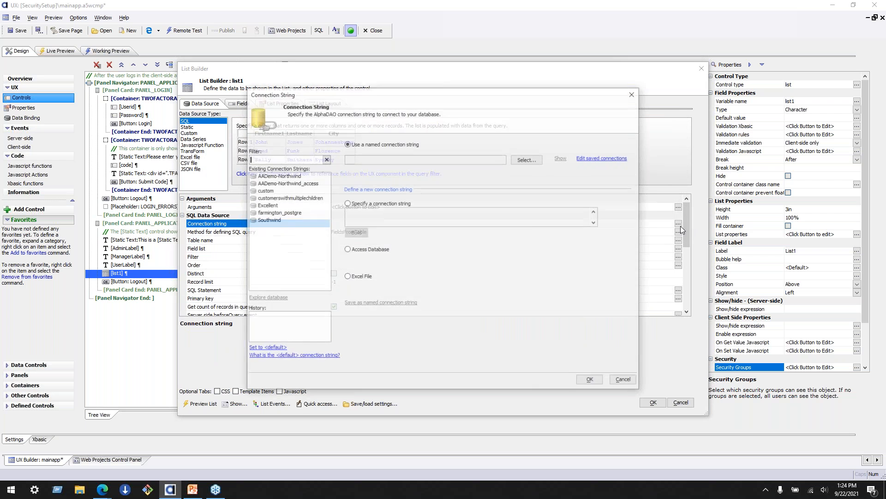
click(299, 176)
click(591, 380)
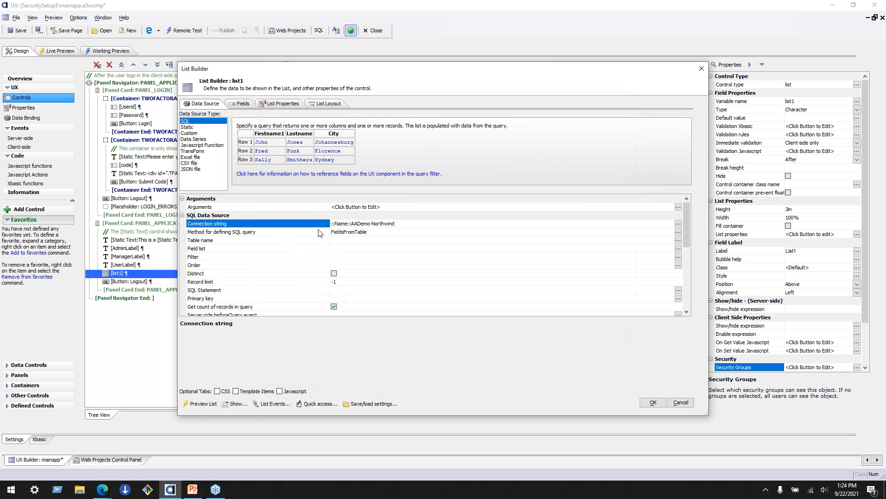
- Choose Products as list1's source table and include all of its fields in the query
click(289, 240)
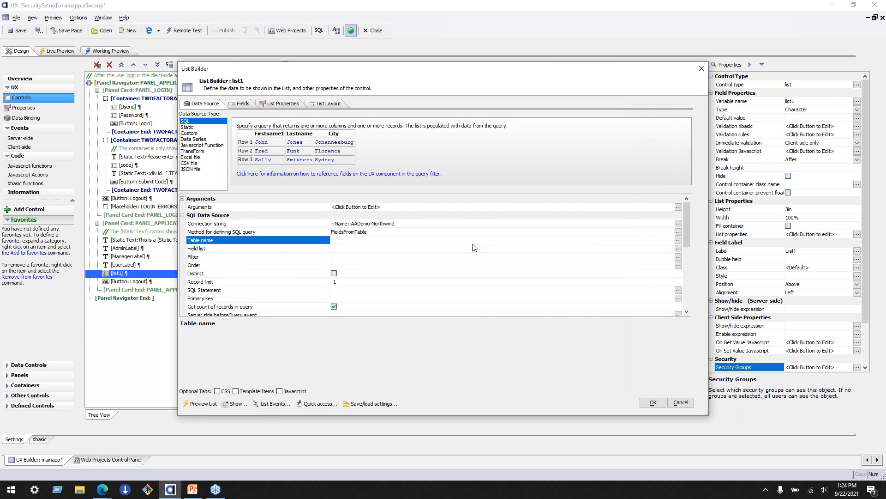
click(678, 240)
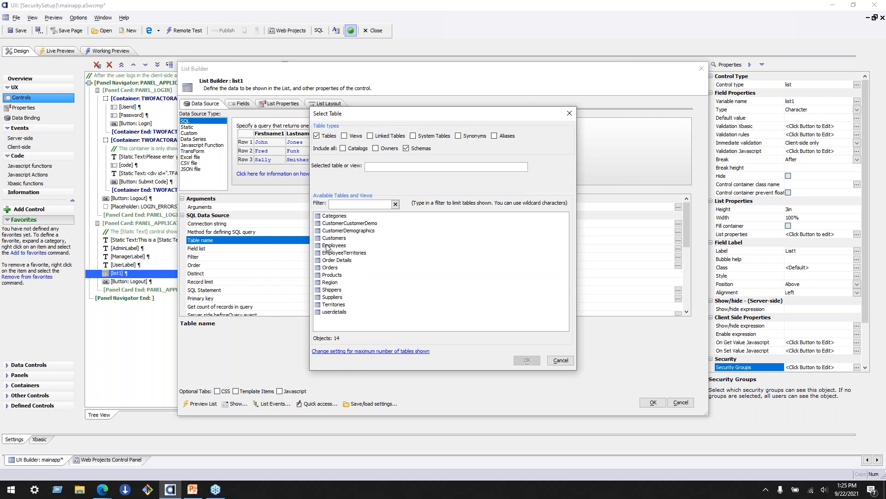
click(325, 276)
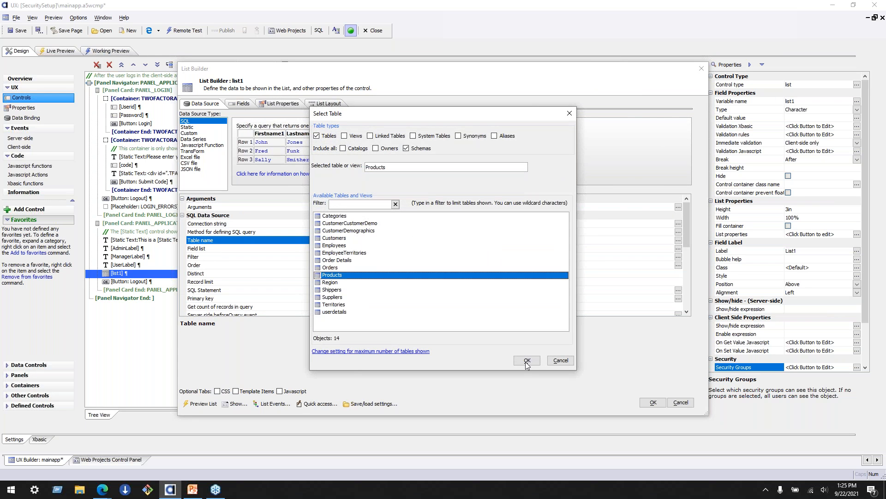
click(527, 360)
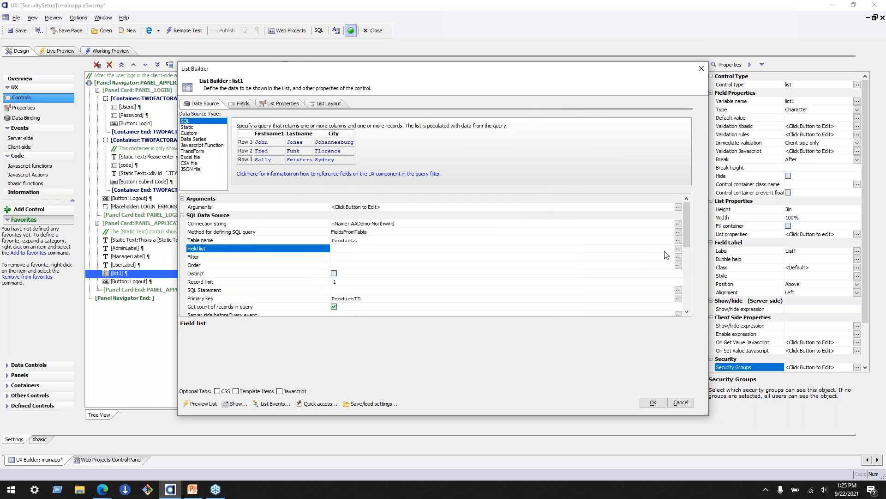
click(678, 248)
click(419, 319)
click(511, 335)
click(284, 265)
- Restrict the ProductName column to the Administrators group in list1's server-side SQL column security settings
scroll(285, 267, down, 3)
scroll(284, 266, down, 4)
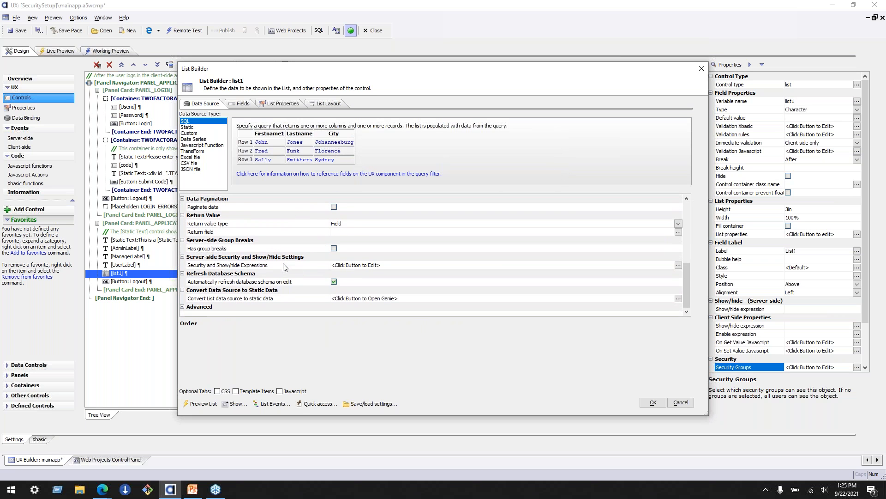
click(285, 267)
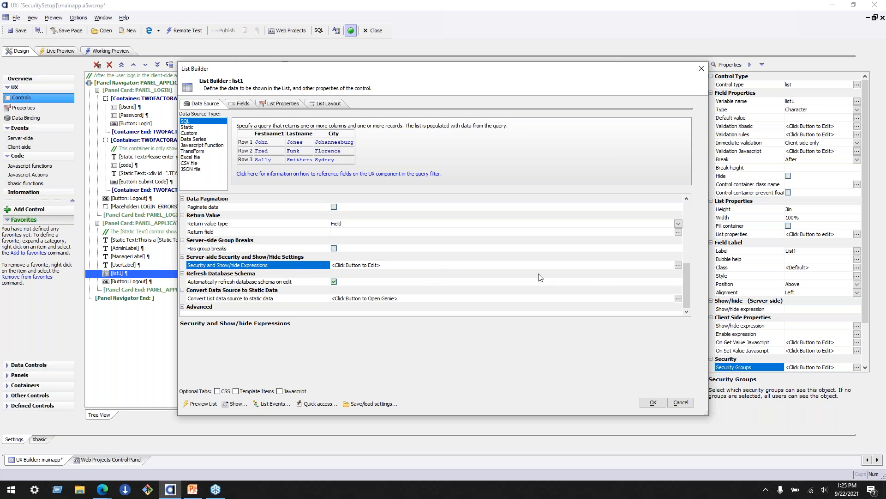
click(679, 265)
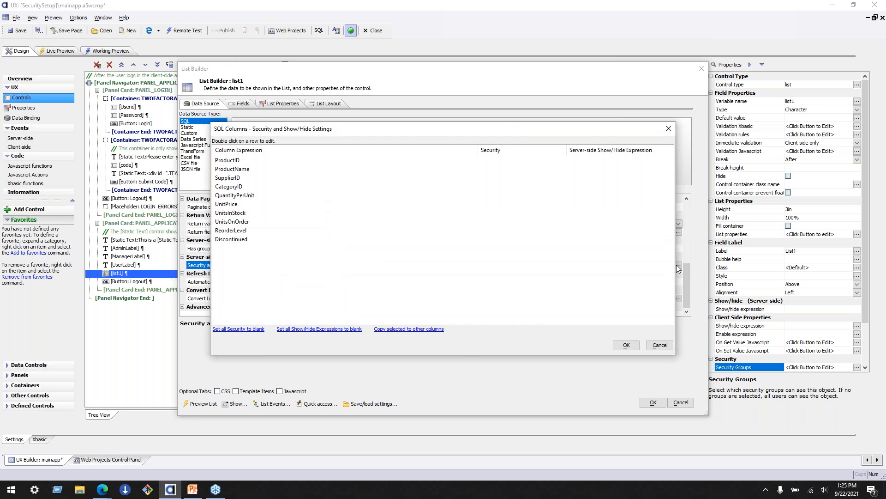
drag(298, 134, 436, 105)
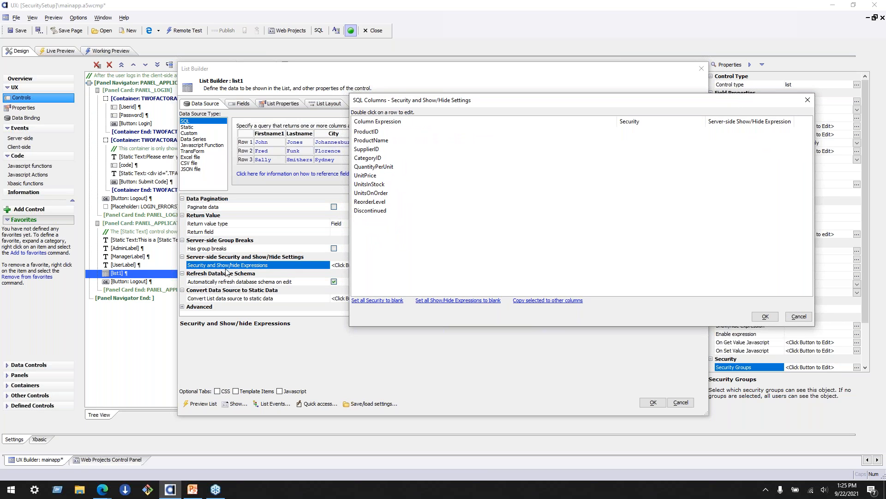
click(504, 133)
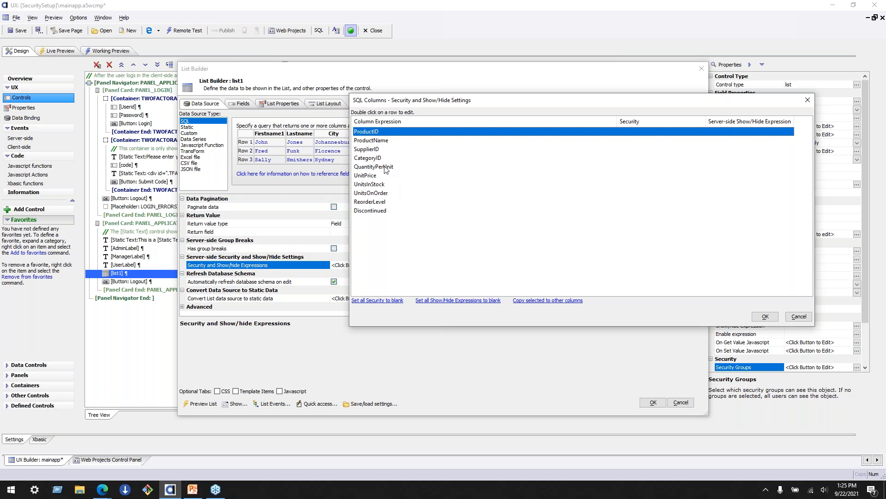
double_click(383, 140)
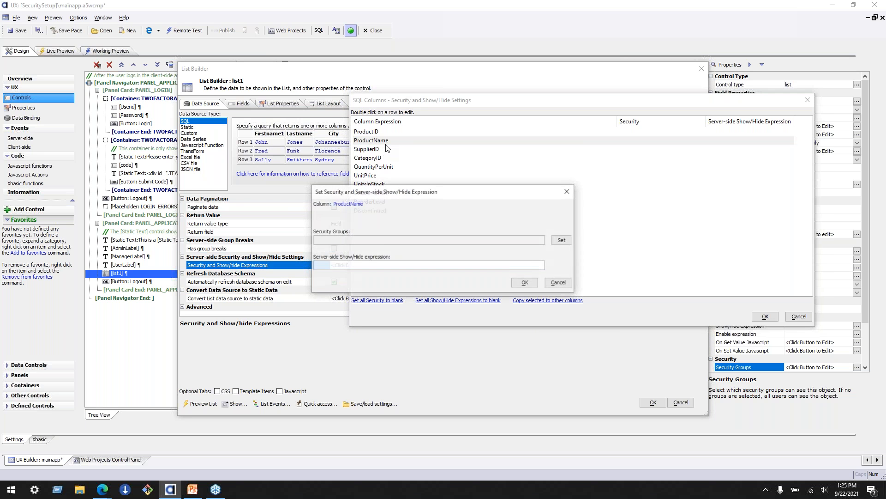
click(562, 241)
click(379, 209)
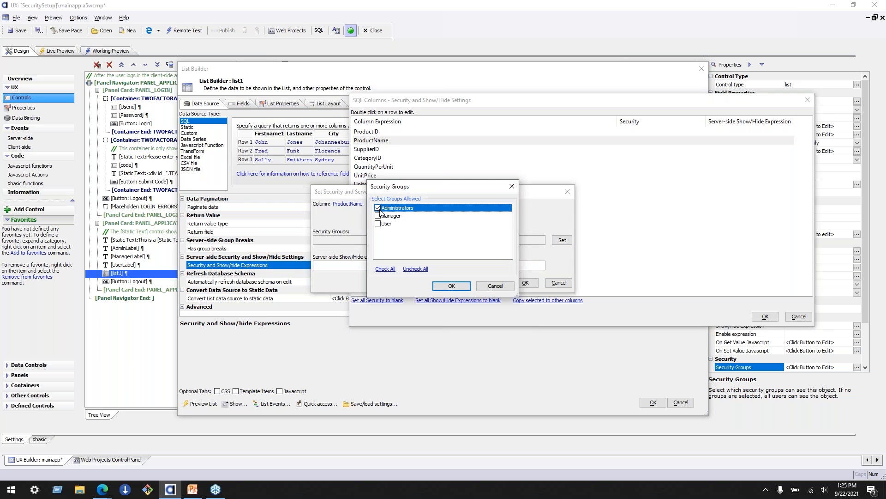
click(464, 289)
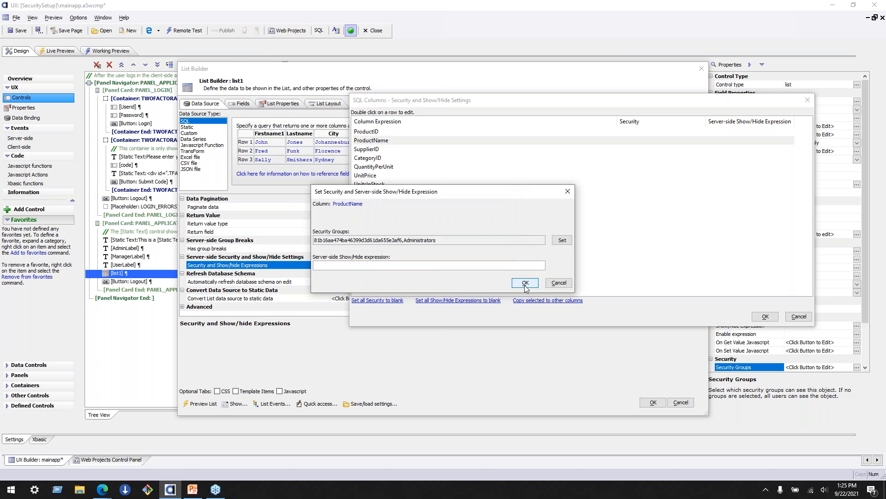
click(525, 283)
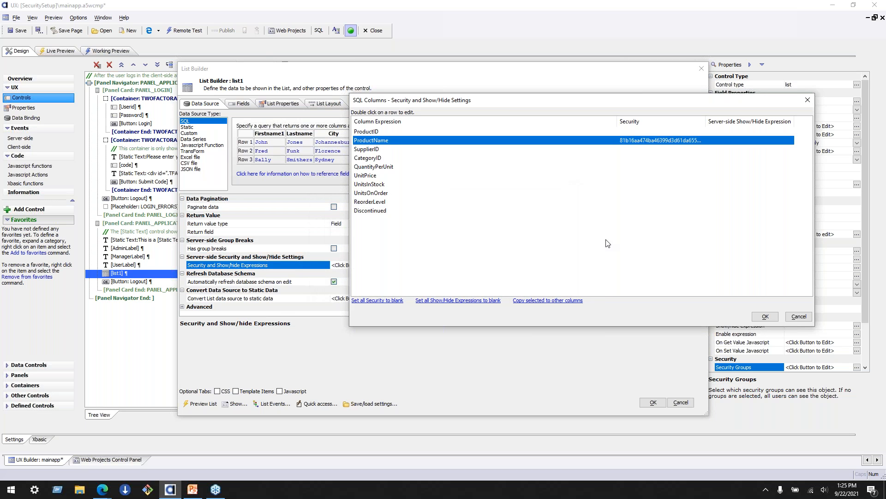
click(764, 317)
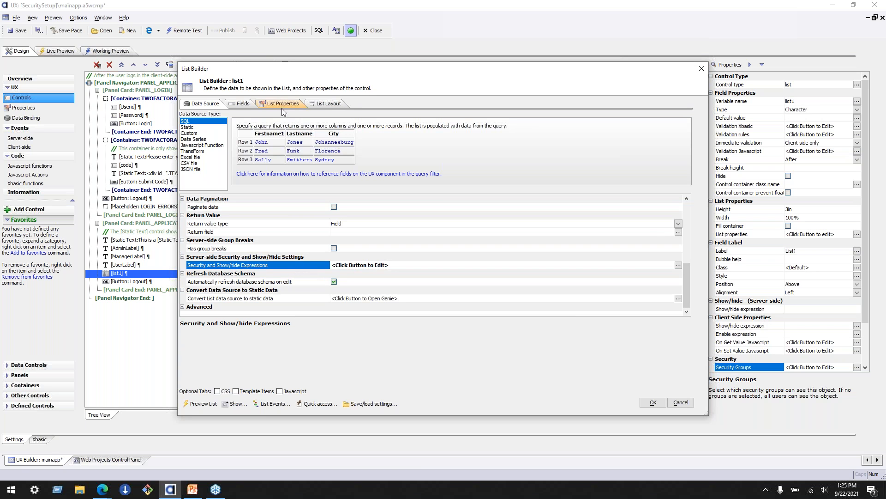
- Add ProductID, ProductName and UnitPrice as columns in list1's layout and apply the list definition
click(241, 103)
click(342, 105)
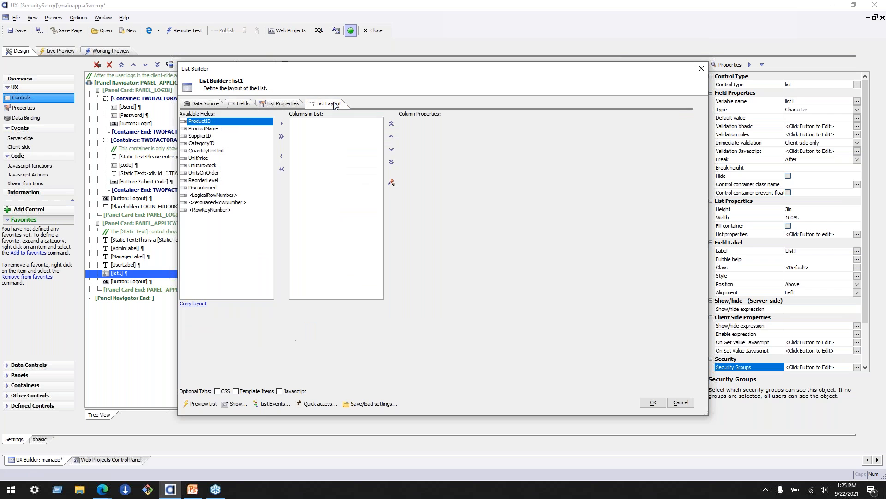
click(281, 124)
click(281, 125)
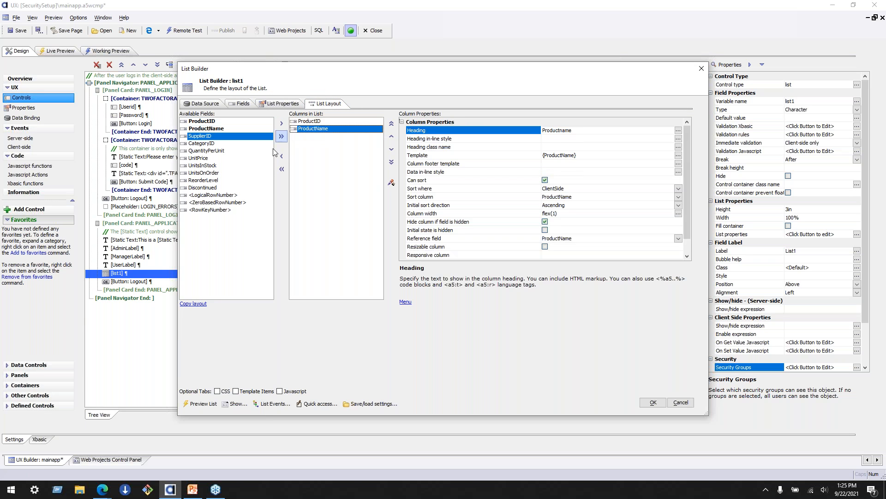
click(222, 160)
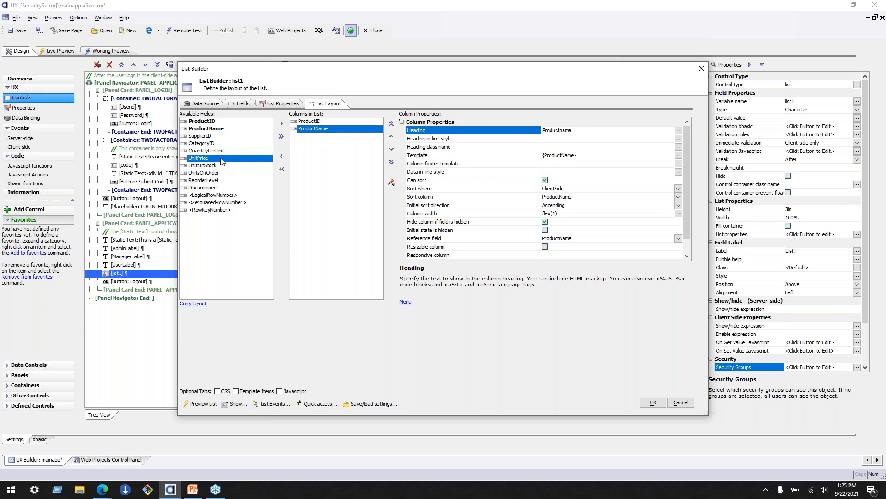
click(282, 124)
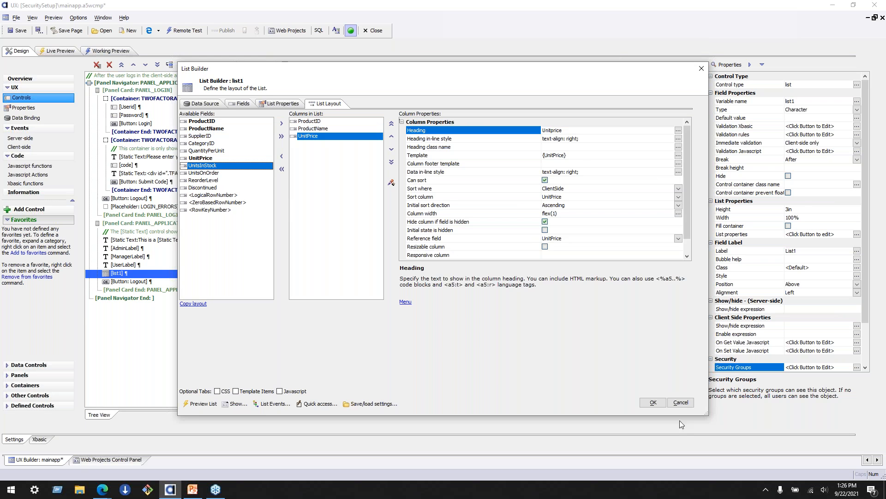
click(656, 403)
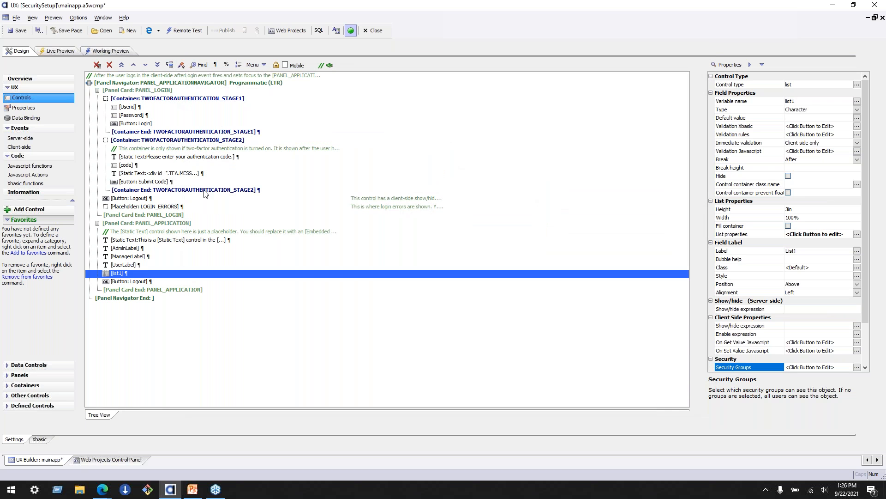
- Save mainapp with the new list and run its Live Test on the Development server, clearing the Live Test folder before publishing
click(14, 31)
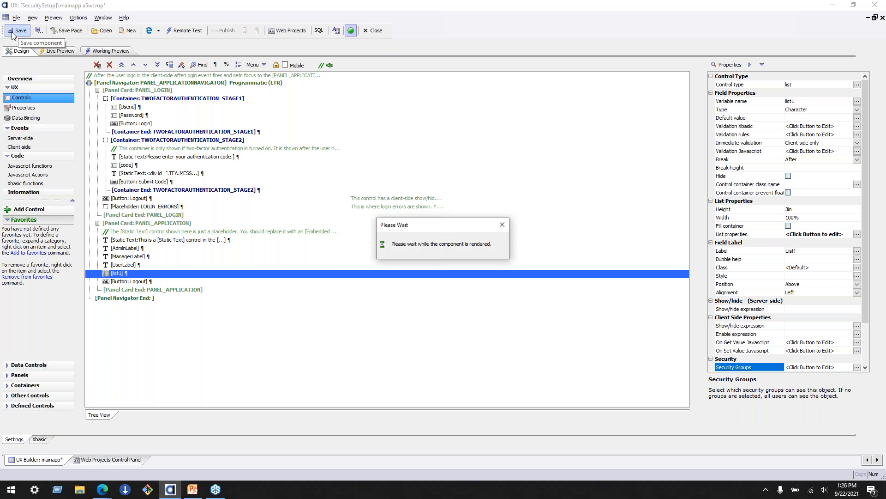
click(119, 463)
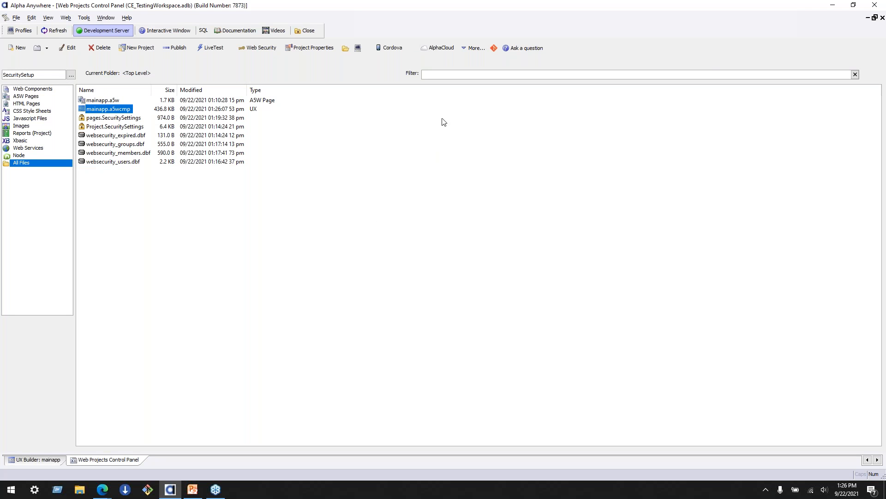
click(211, 48)
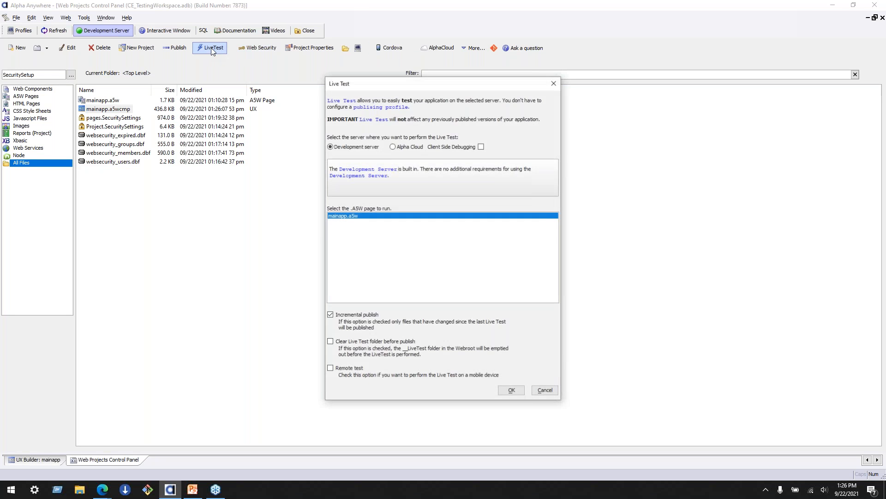
click(330, 342)
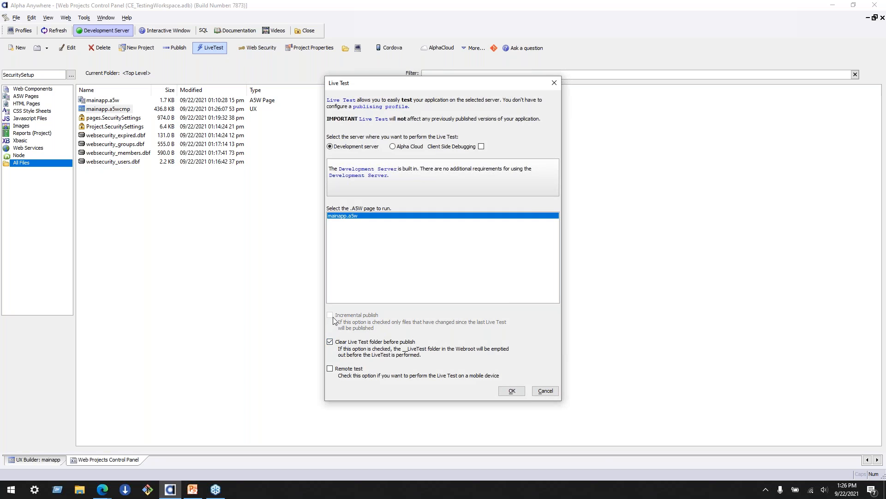
click(511, 390)
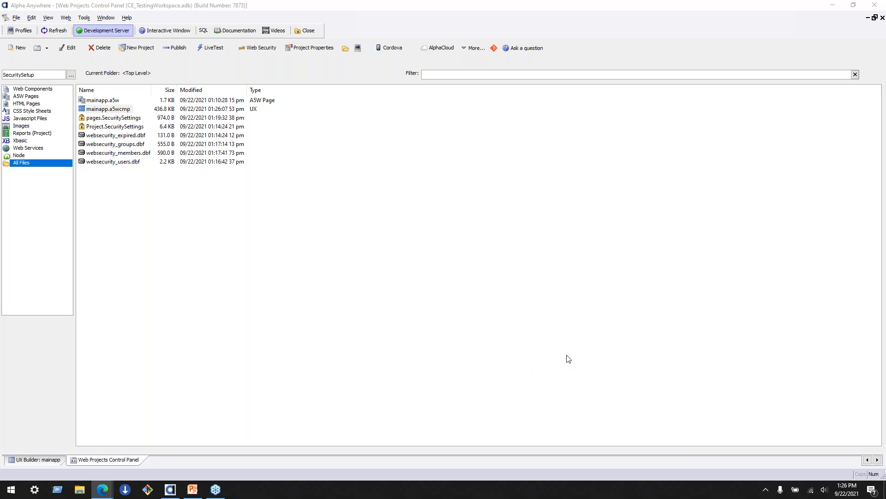
- Open mainapp's Live Test page in the browser and log in with an administrator's user ID and password
drag(569, 358, 438, 37)
click(665, 43)
click(119, 46)
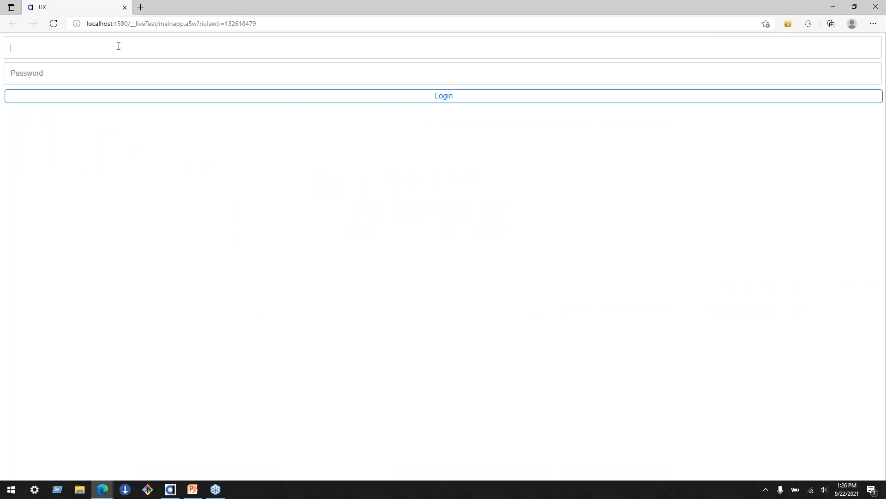
text(sarah@example.com)
key(Tab)
text(pas)
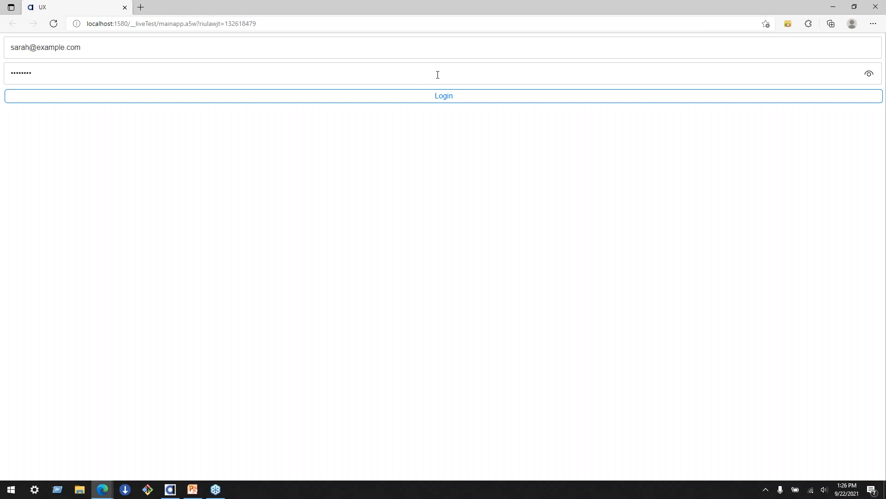
click(447, 97)
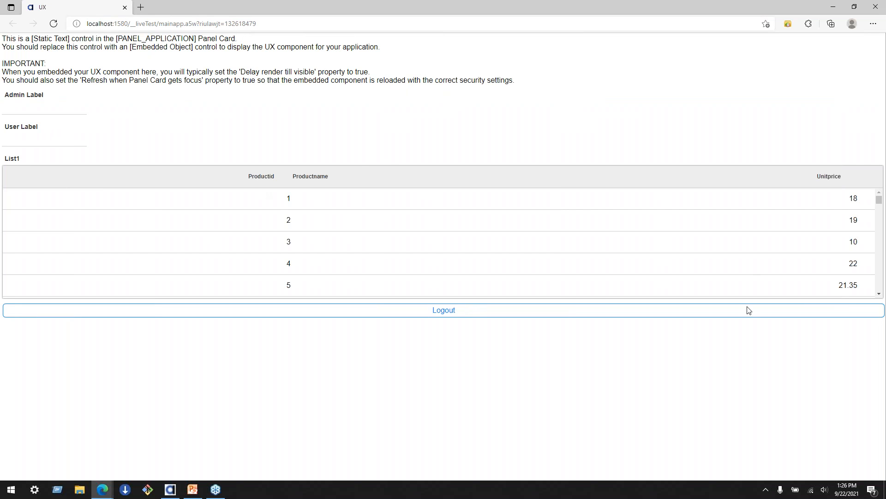
- Sort list1 by product ID, look through its rows as the administrator, and log out
click(221, 174)
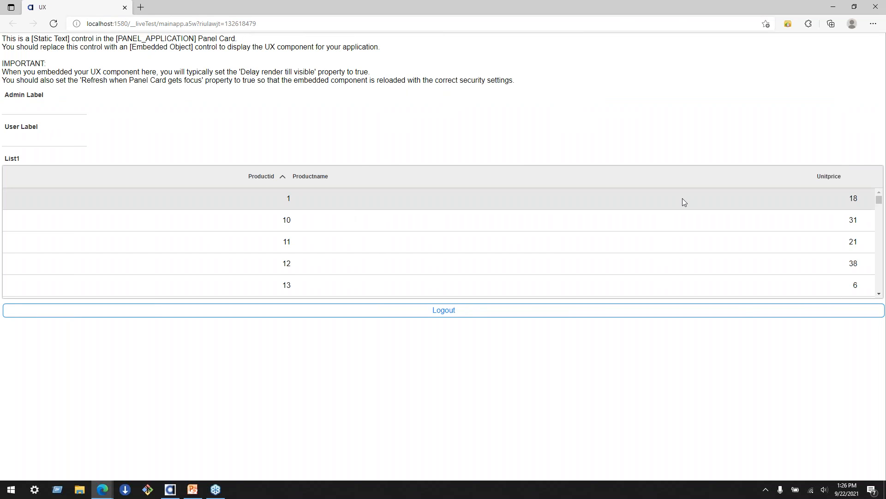
scroll(459, 245, down, 4)
scroll(459, 249, up, 4)
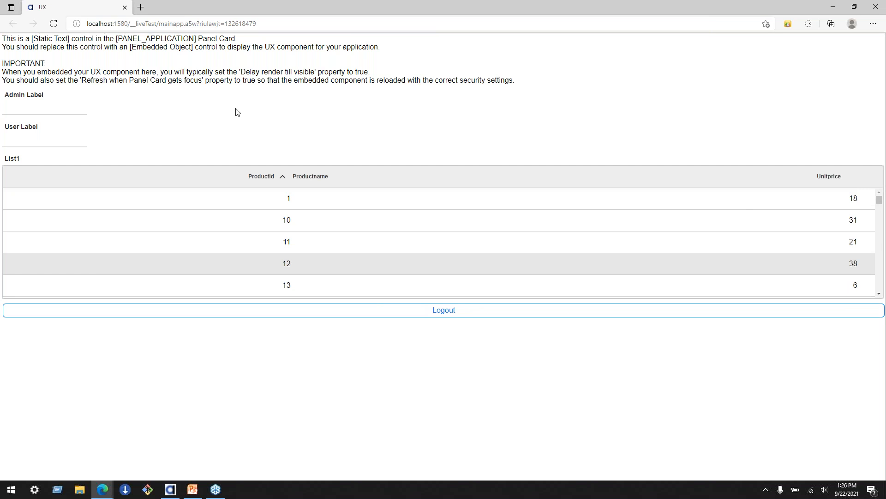
click(444, 310)
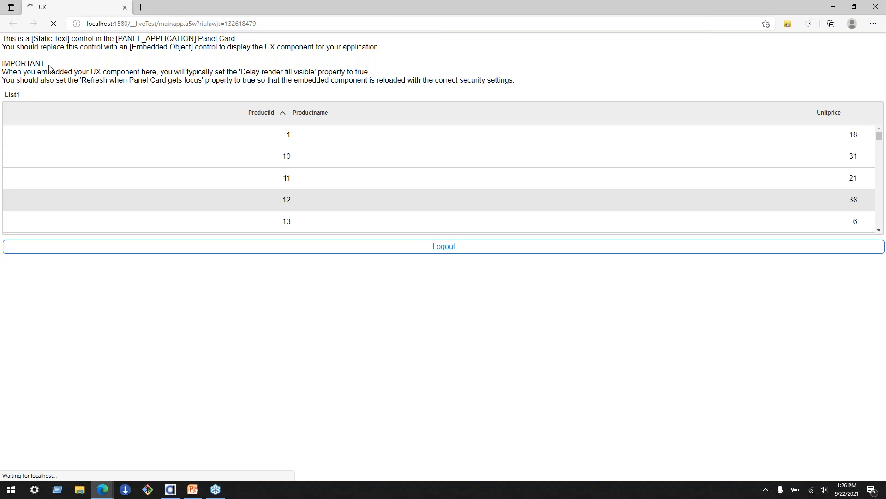
- Log in to the test page with the manager account's user ID and password
click(34, 50)
text(scott@ex)
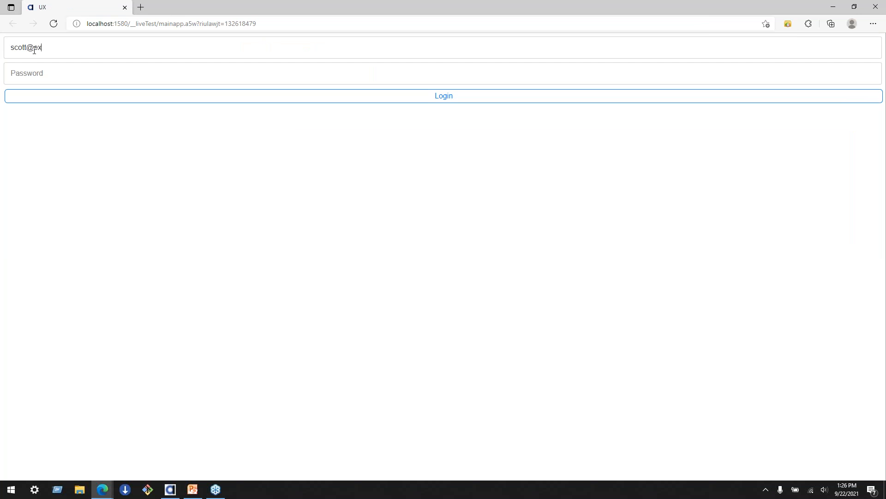
text(ample.com)
key(Tab)
click(447, 99)
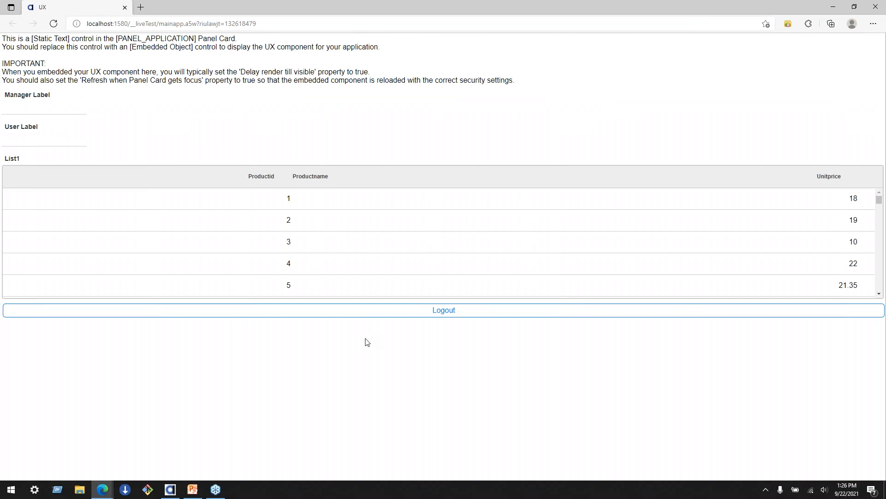
- Examine list1's columns as the manager, sort the rows by product ID, and log out
click(337, 284)
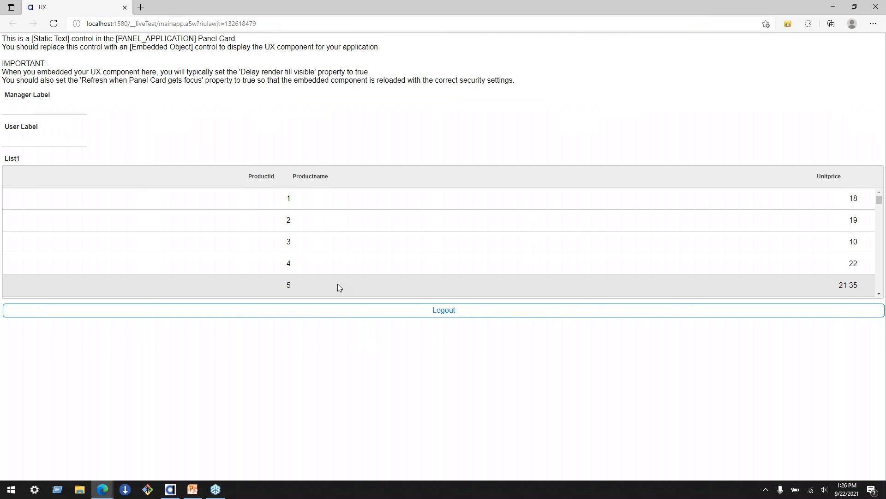
click(342, 217)
drag(879, 200, 878, 138)
click(266, 180)
click(277, 177)
click(318, 175)
click(218, 186)
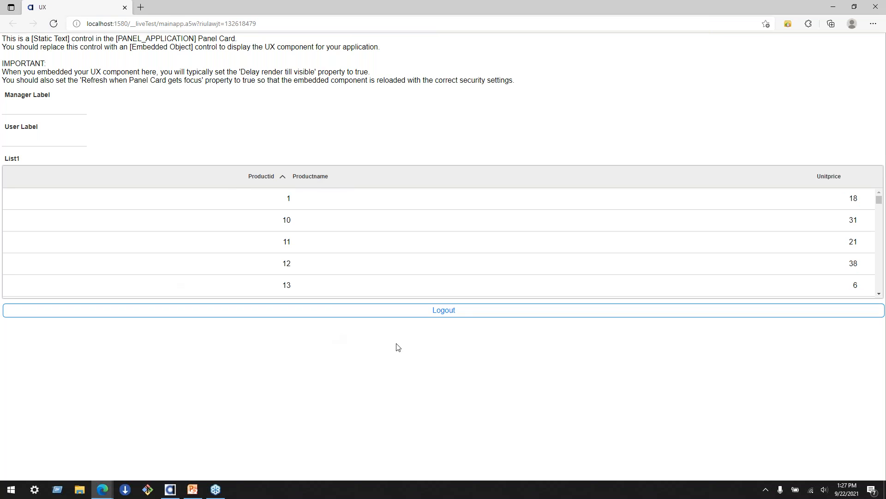
click(457, 311)
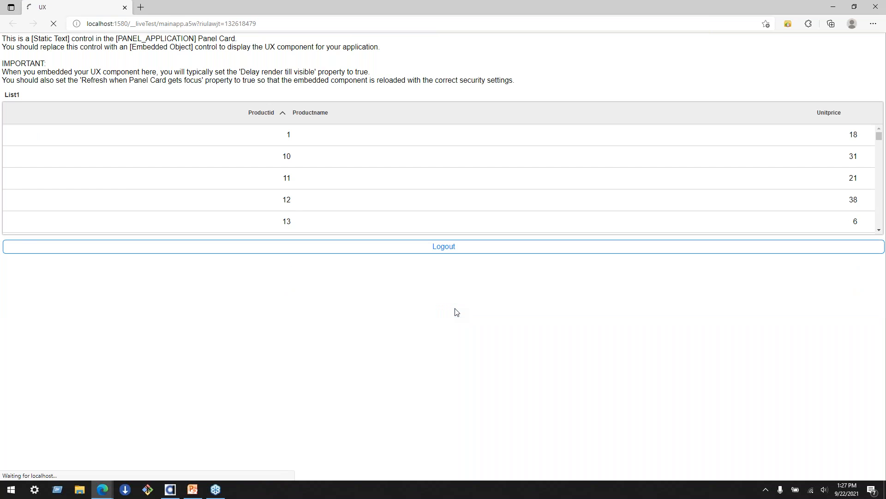
- Switch to Alpha Anywhere and review ProductName's server-side security and show/hide settings in list1's data source, cancelling without changes
mouse_move(174, 489)
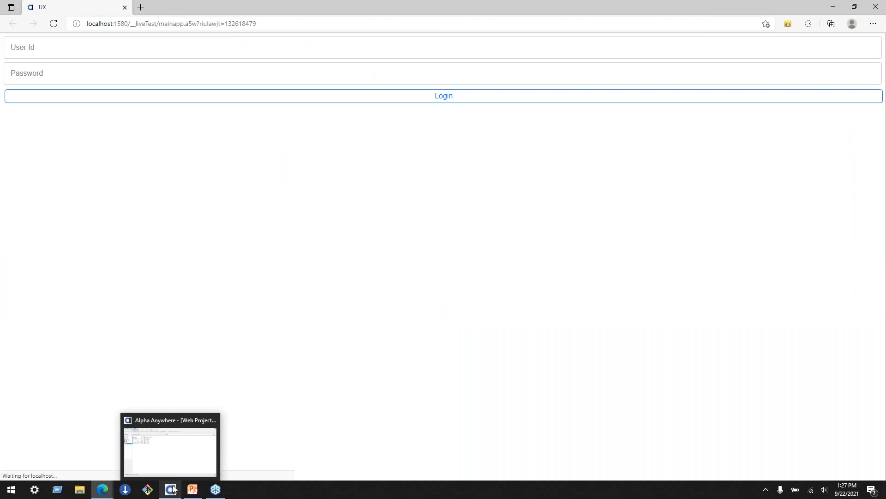
click(170, 450)
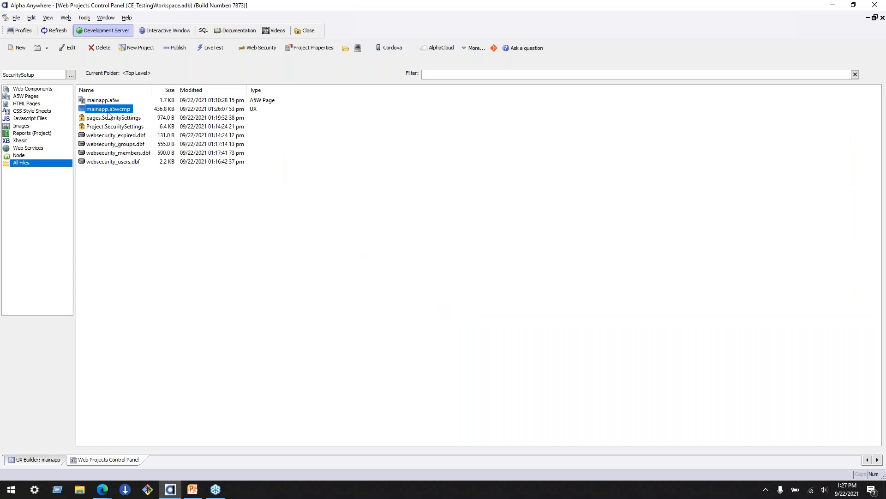
click(35, 460)
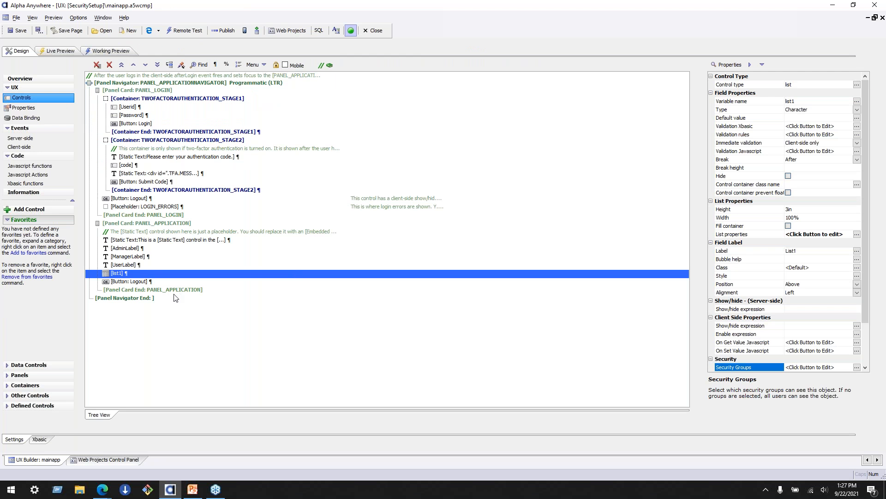
double_click(303, 273)
scroll(304, 269, down, 3)
scroll(302, 268, down, 5)
click(301, 266)
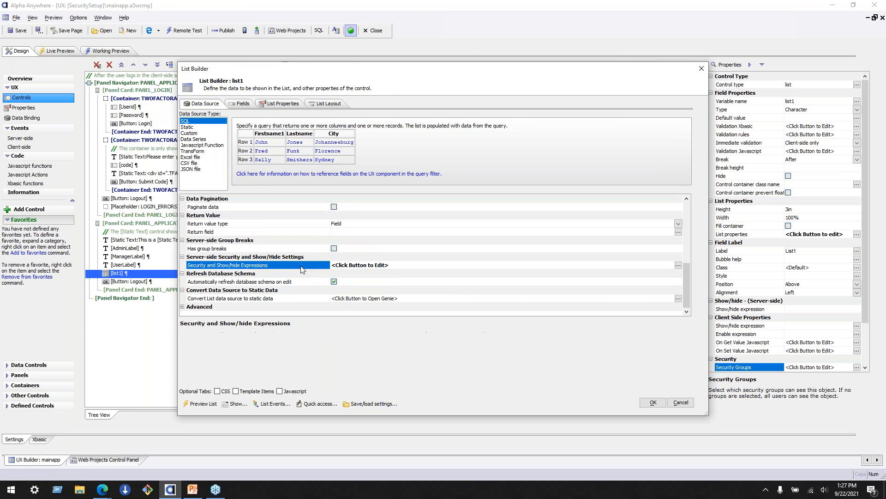
double_click(303, 269)
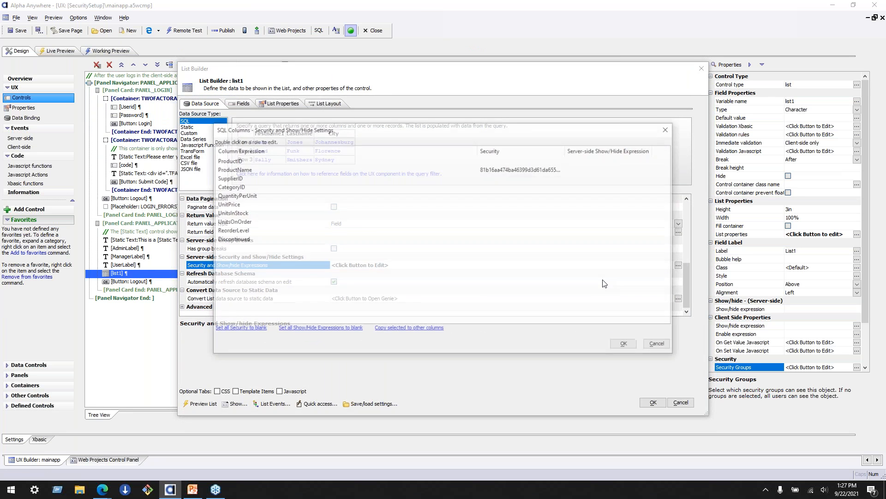
click(611, 169)
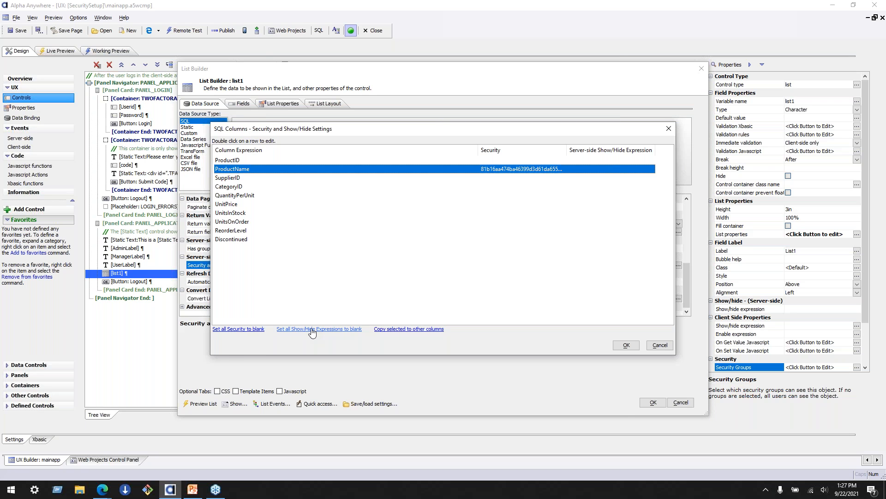
double_click(244, 171)
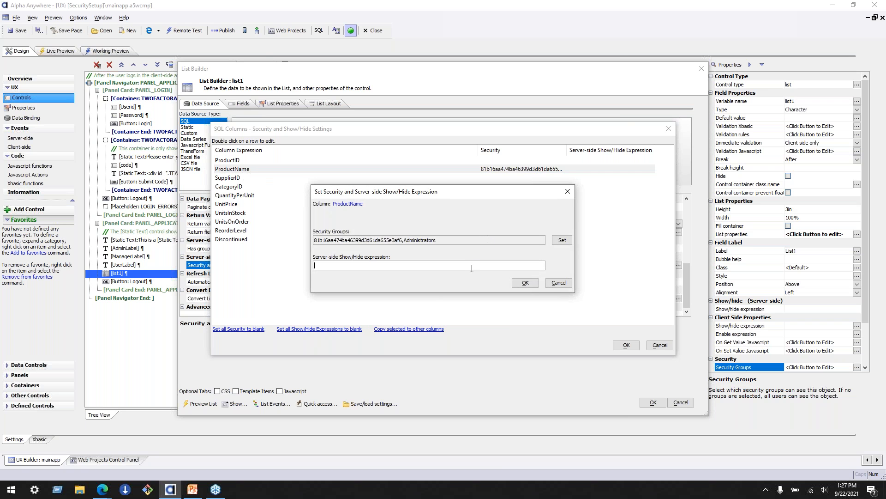
click(559, 282)
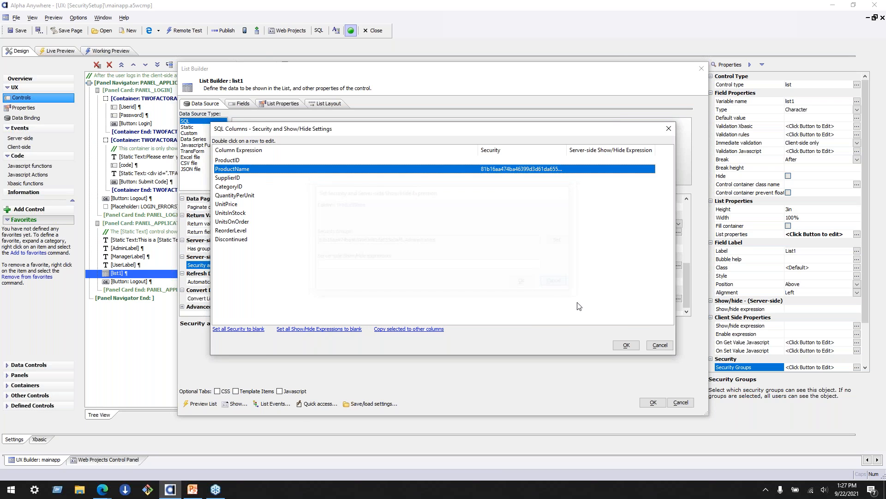
click(660, 346)
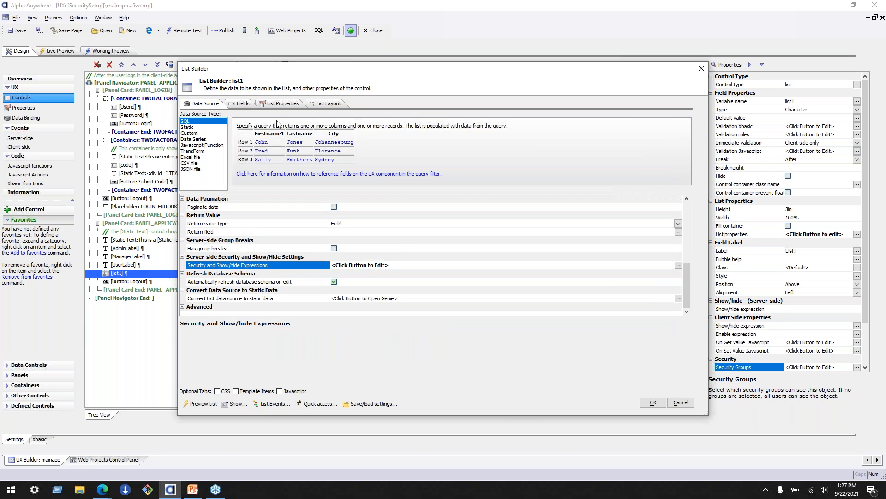
- Examine the ProductName column's layout properties and the general list properties of list1 for security options
click(327, 104)
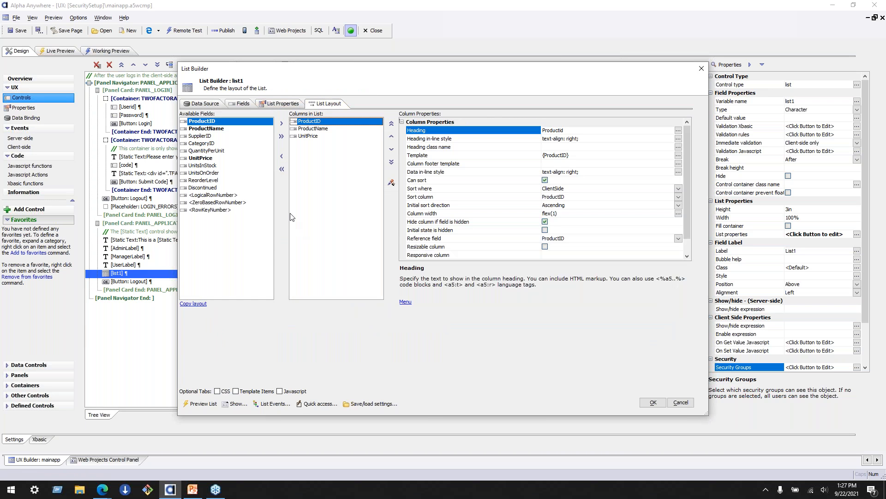
click(304, 128)
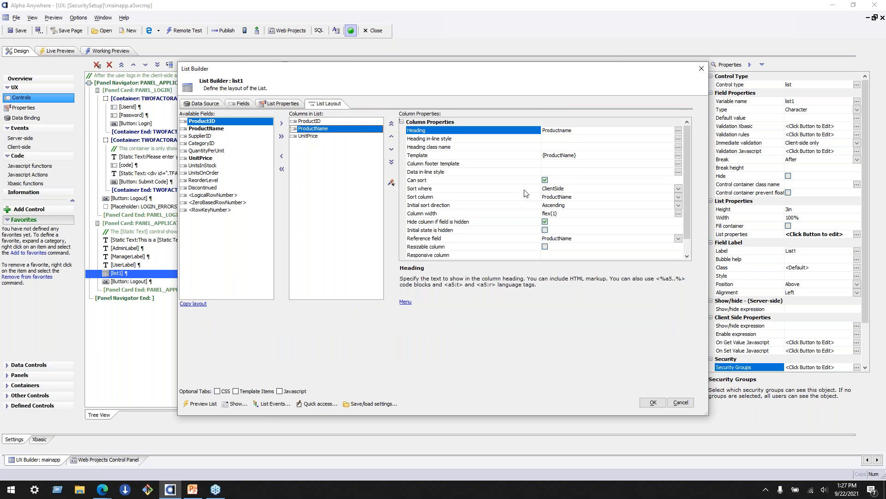
scroll(525, 193, down, 1)
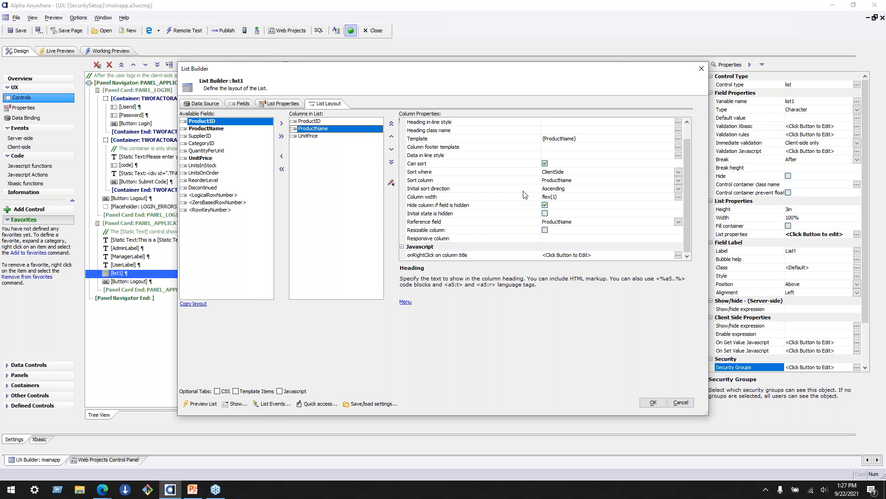
scroll(525, 194, up, 1)
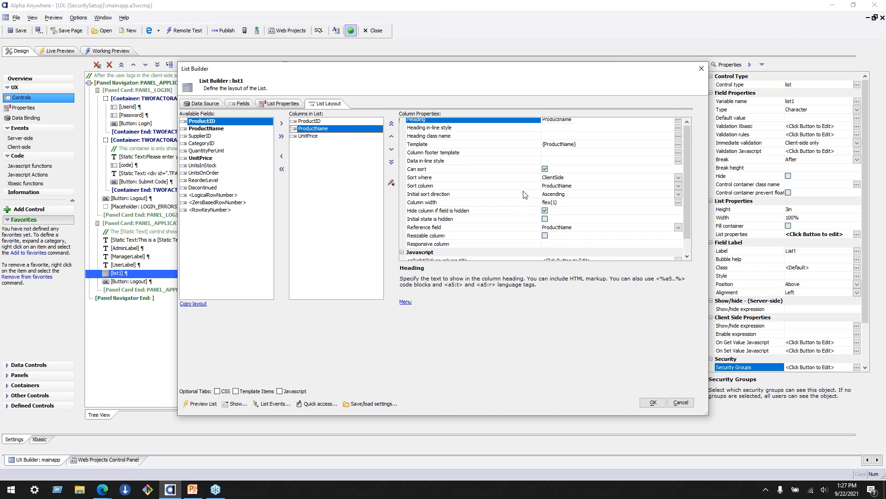
click(284, 105)
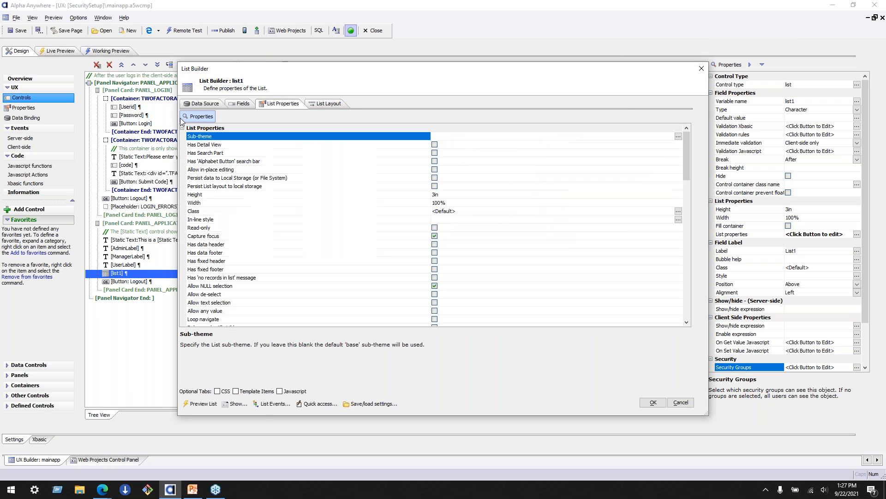
- Assign a security group to the ProductName field in list1's server-side field properties
click(238, 104)
click(223, 123)
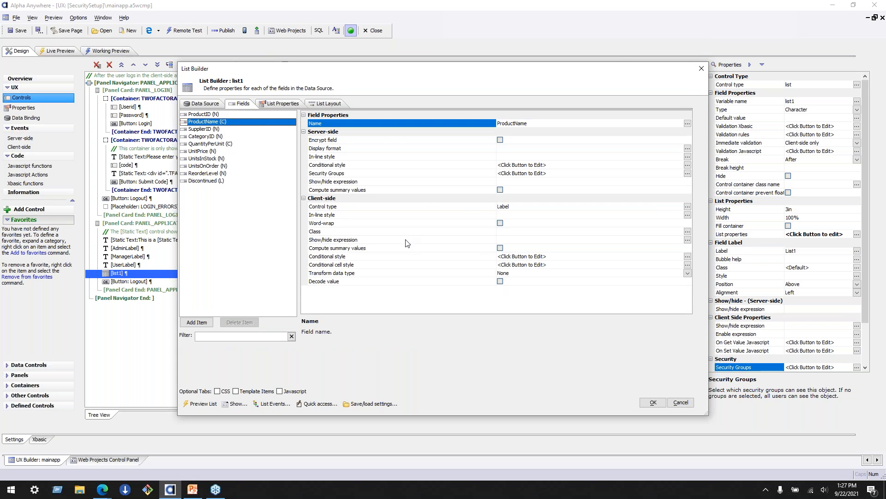
click(388, 174)
click(688, 174)
click(383, 212)
click(468, 284)
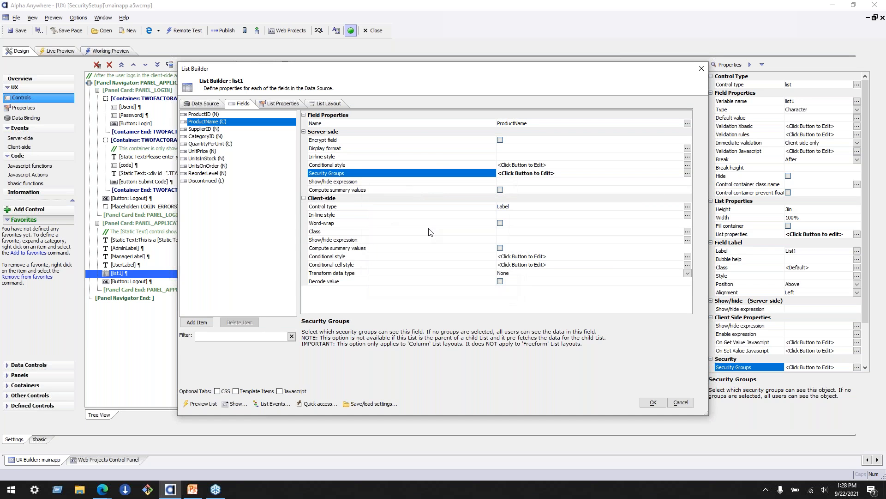
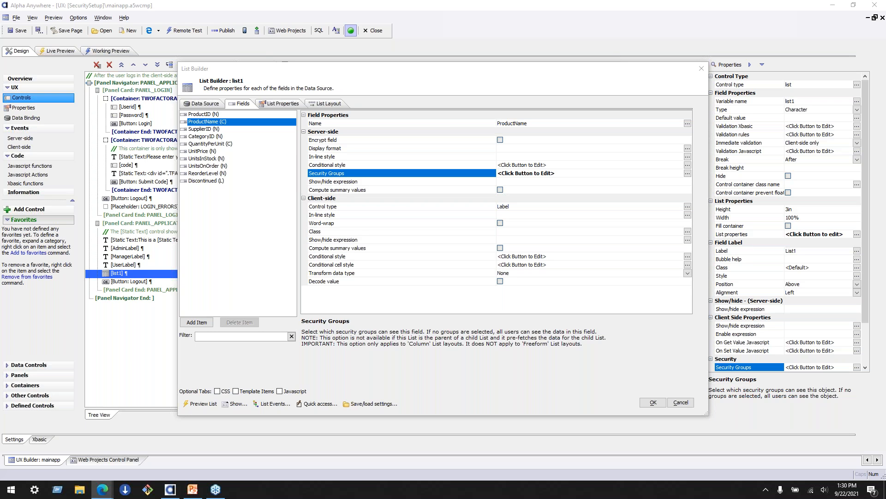
- Switch to the Context.Security documentation in the browser, examine the list of available methods, and return to Alpha Anywhere
drag(885, 138, 420, 0)
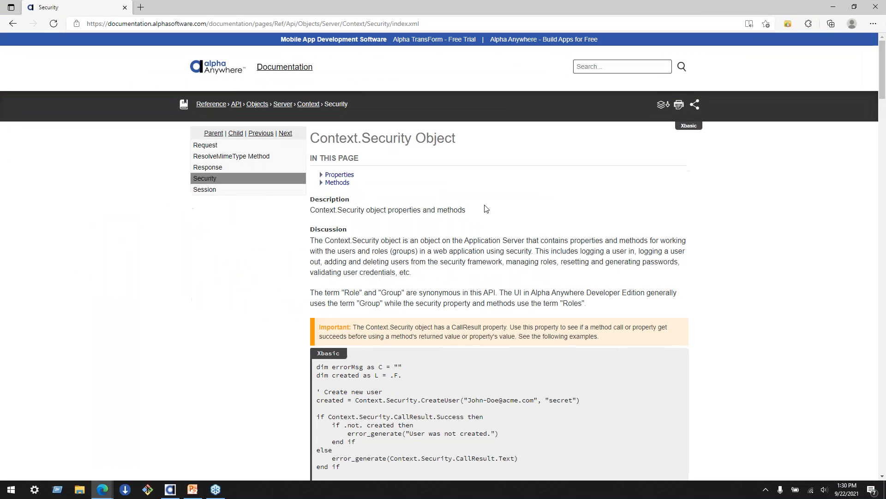
click(322, 183)
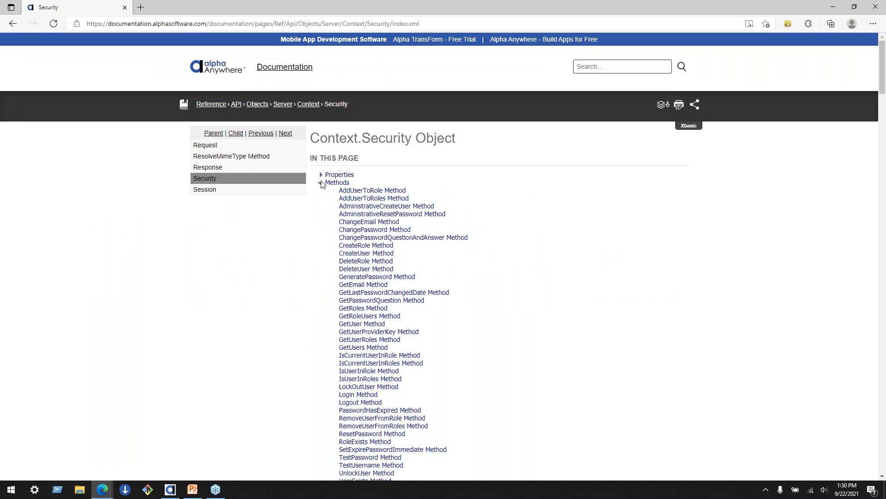
scroll(322, 183, down, 2)
scroll(322, 184, up, 1)
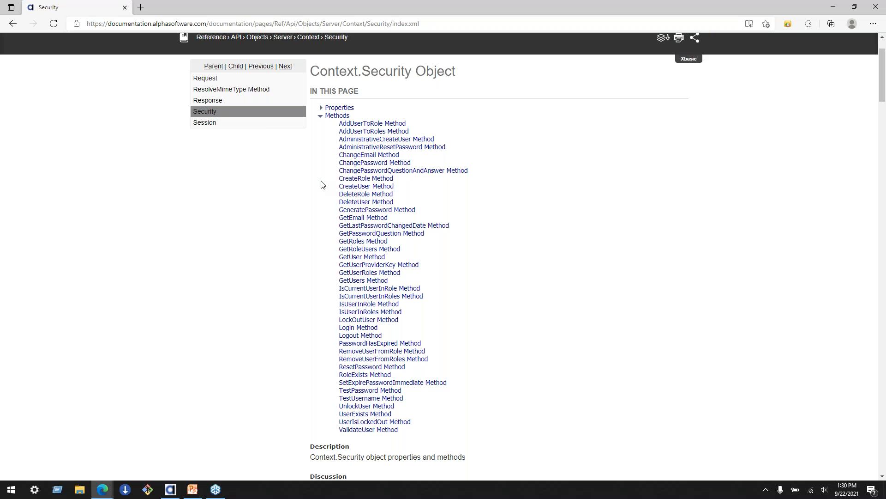
scroll(279, 295, down, 2)
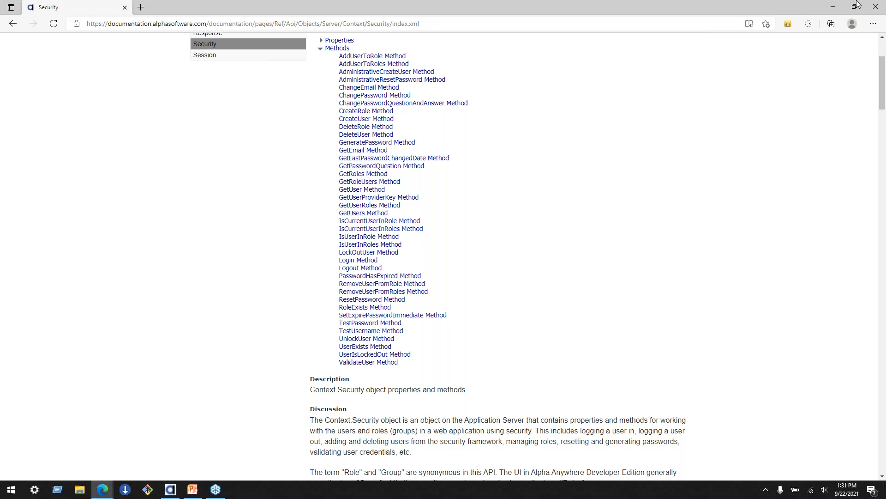
click(833, 7)
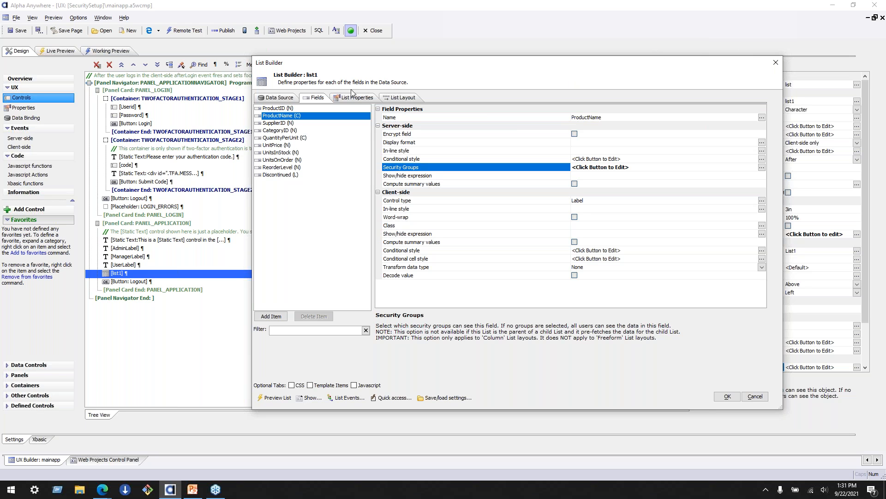
- Change the SQL query definition method of list1's data source to Custom and open its SQL statement for editing
click(282, 98)
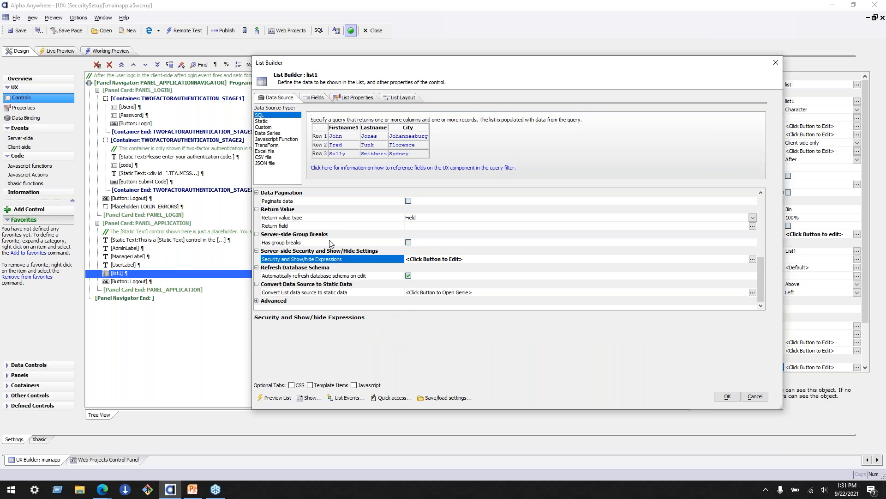
click(333, 227)
scroll(334, 238, up, 5)
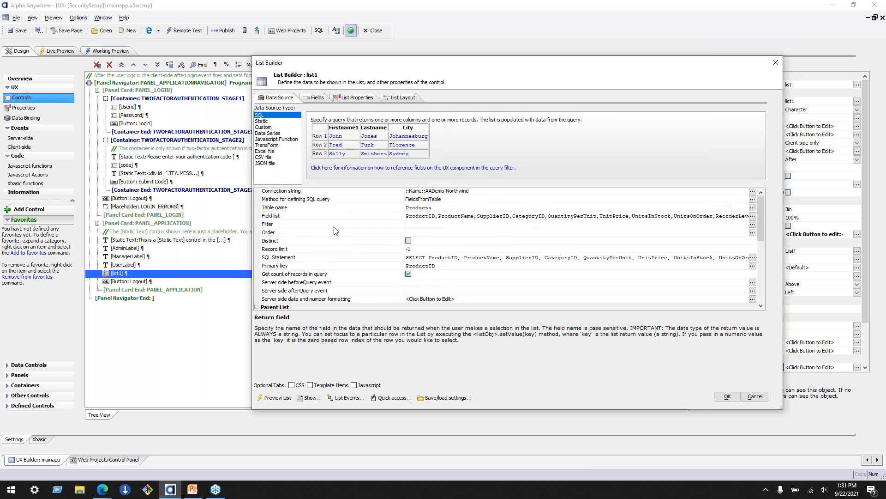
click(334, 243)
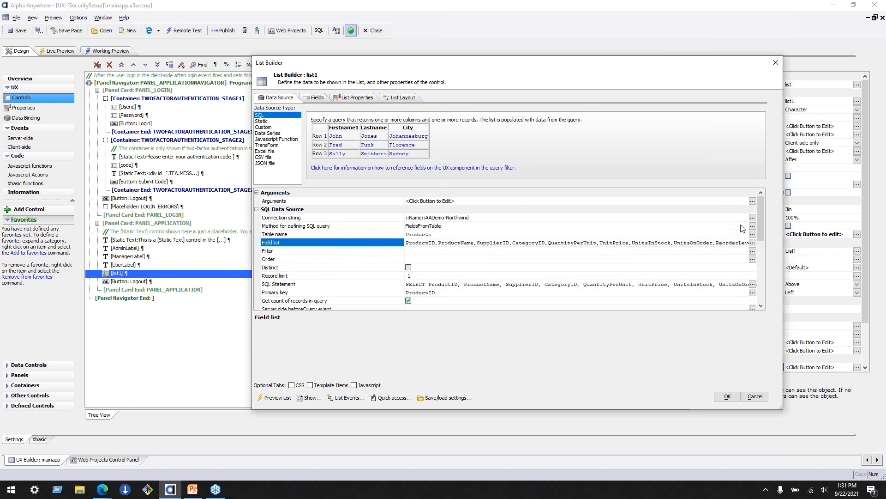
click(752, 226)
click(355, 252)
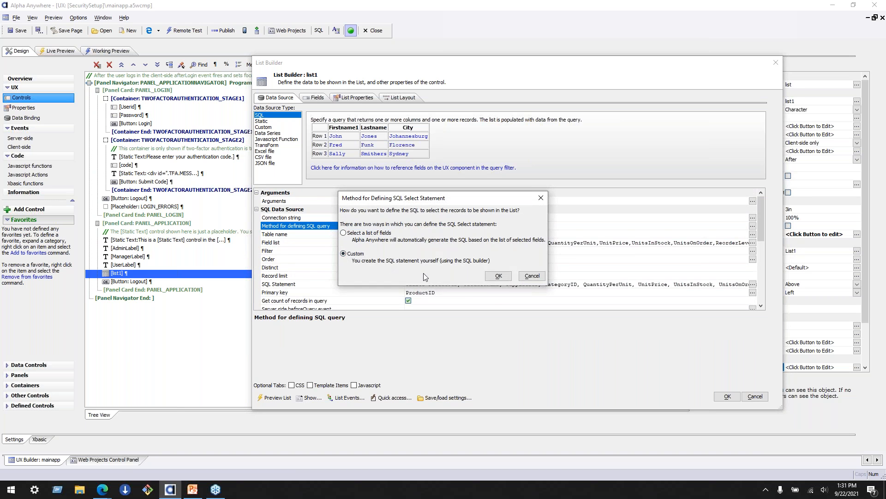
click(499, 276)
double_click(393, 235)
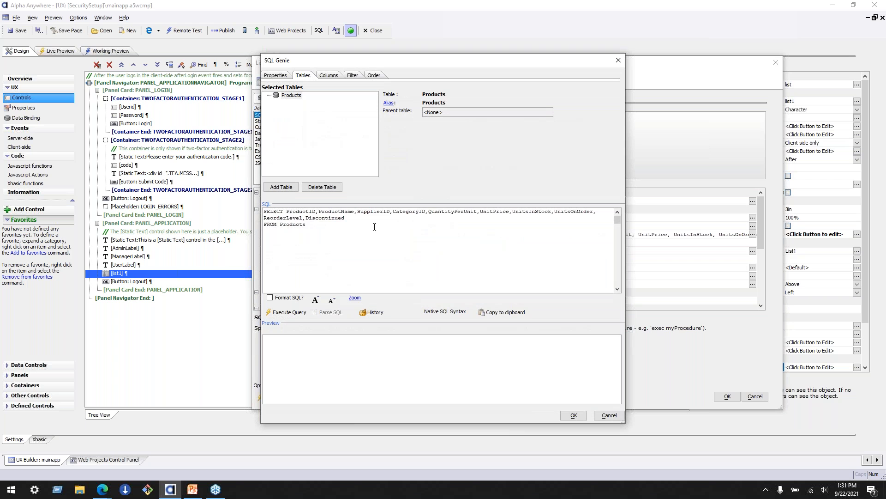
- Try adding UserID to the selected columns in list1's SQL statement, and remove the added text
click(355, 219)
text(,UserID)
key(BackSpace)
key(BackSpace)
key(BackSpace)
key(BackSpace)
key(BackSpace)
key(BackSpace)
key(BackSpace)
key(Return)
key(BackSpace)
- Try a filter on list1's query where 'UserId' is equal to a value, and cancel the SQL and list changes
click(355, 76)
click(372, 98)
text(UserId)
click(498, 98)
click(566, 100)
click(538, 99)
click(566, 99)
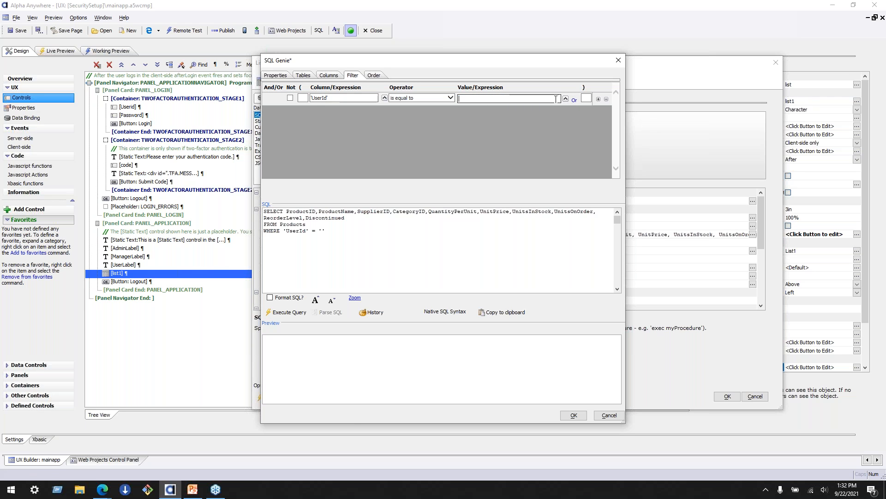
drag(478, 68, 564, 79)
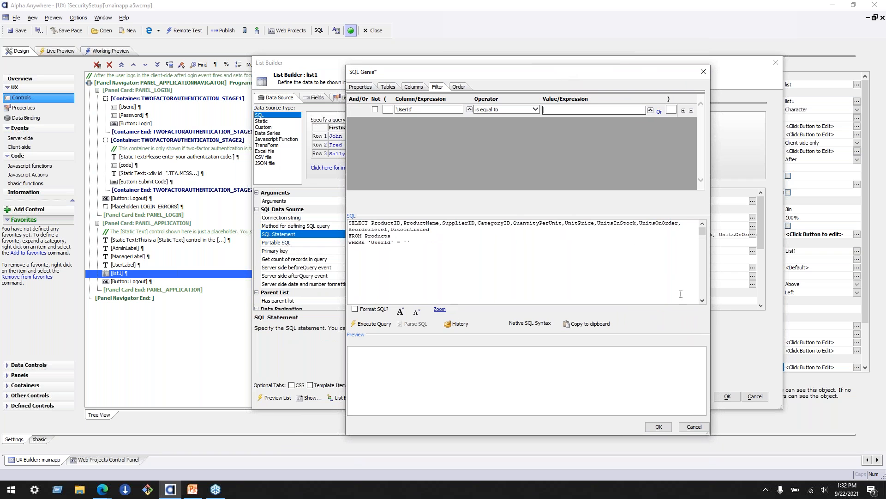
click(690, 428)
click(752, 396)
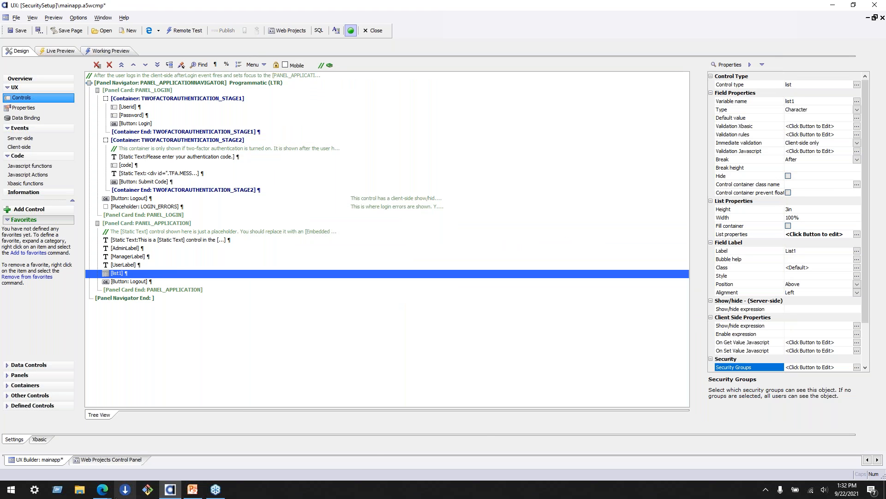
- Switch to the Context.Security page in Microsoft Edge and examine the Xbasic example that gets the current user and checks CallResult.Success
mouse_move(105, 491)
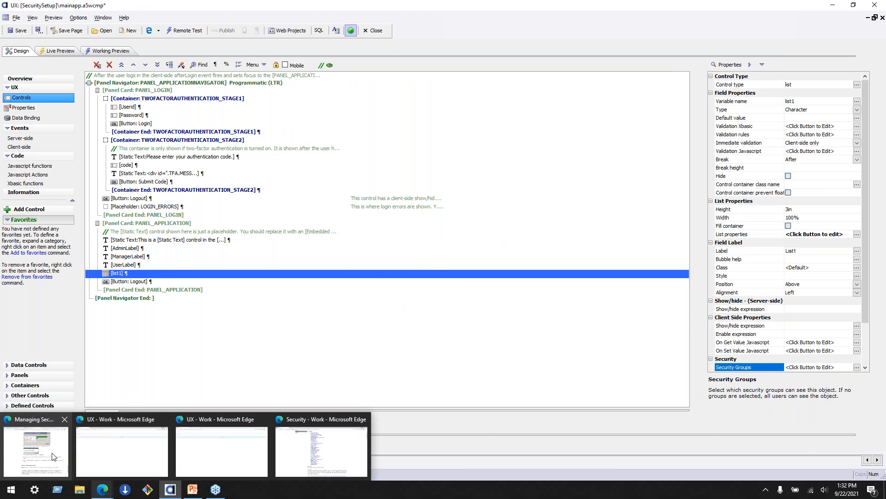
mouse_move(303, 464)
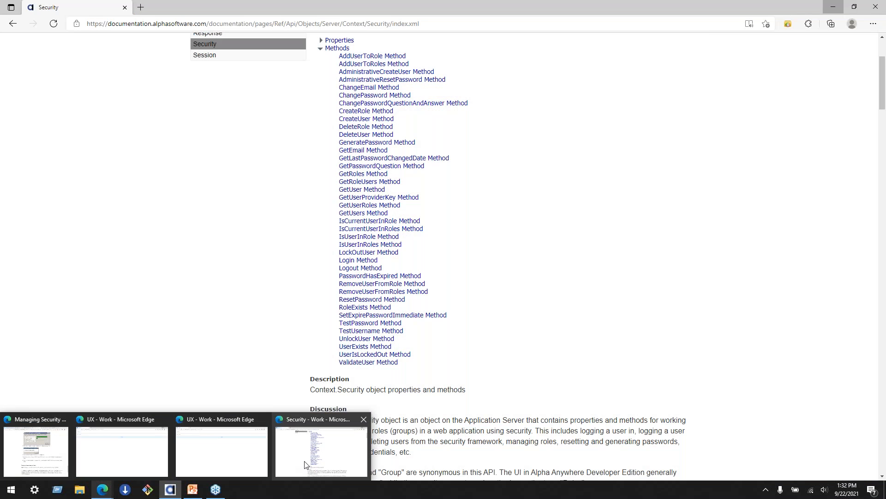
click(303, 464)
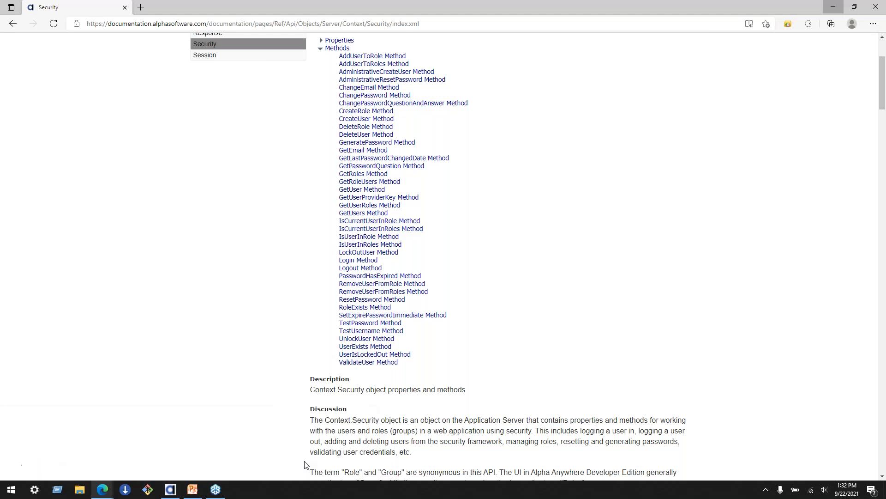
scroll(265, 302, down, 7)
scroll(266, 303, down, 3)
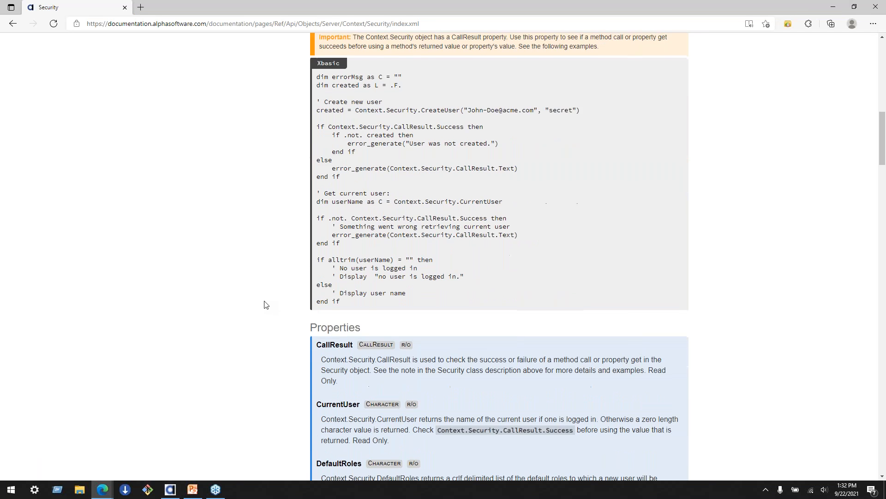
scroll(266, 303, up, 2)
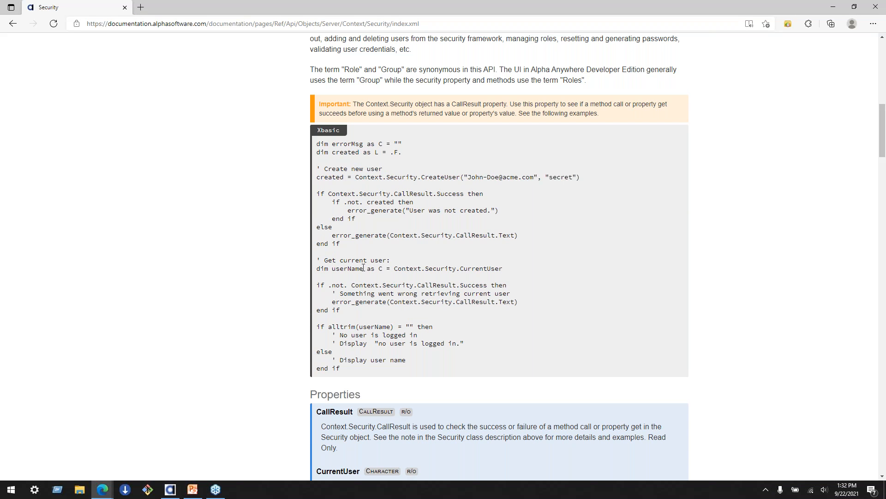
mouse_move(396, 268)
mouse_down()
mouse_move(525, 281)
mouse_move(399, 267)
mouse_up()
double_click(500, 269)
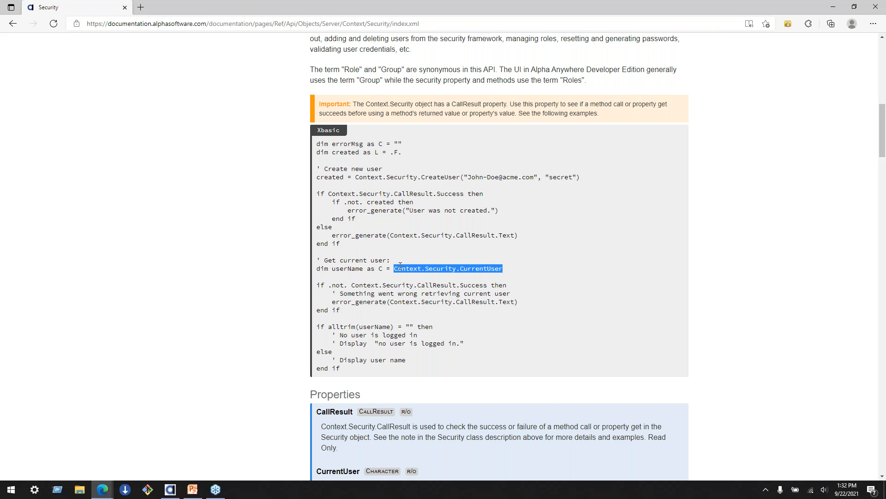
double_click(471, 269)
mouse_move(344, 286)
mouse_down()
mouse_move(512, 294)
mouse_move(533, 280)
mouse_move(532, 288)
mouse_move(350, 282)
mouse_up()
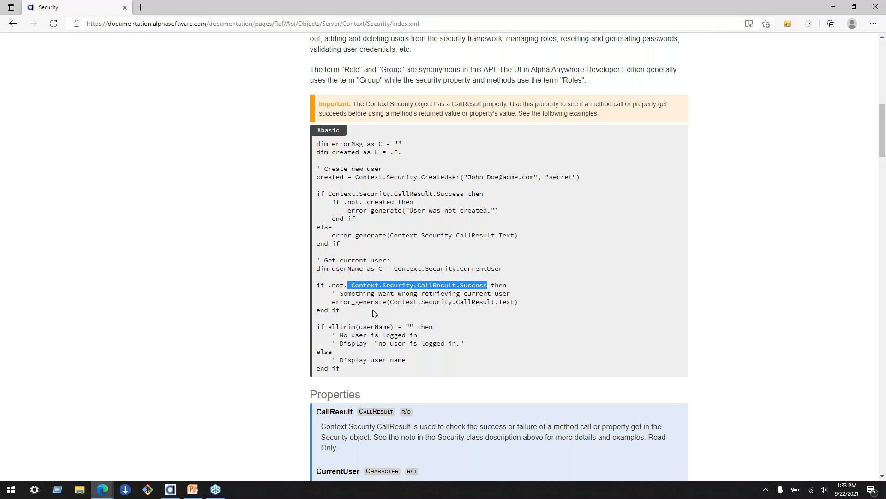
- Return to Alpha Anywhere and add a character argument named userid to list1's data source
click(171, 491)
double_click(130, 271)
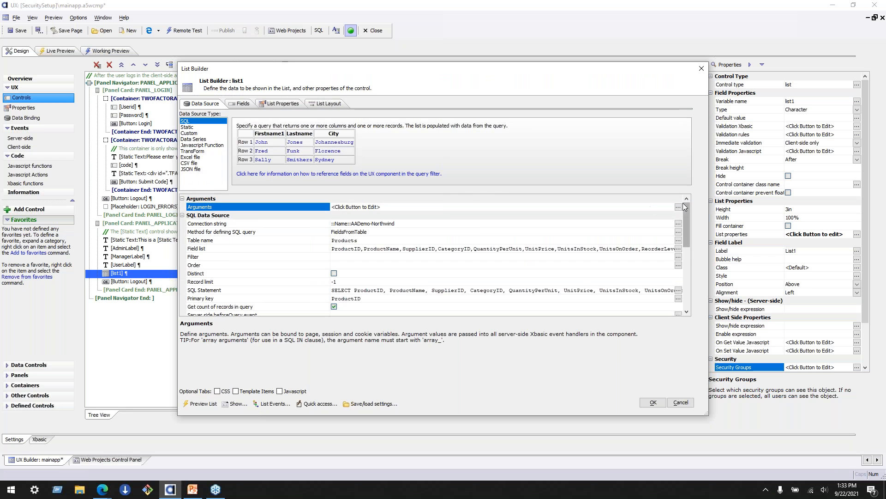
click(678, 207)
click(245, 289)
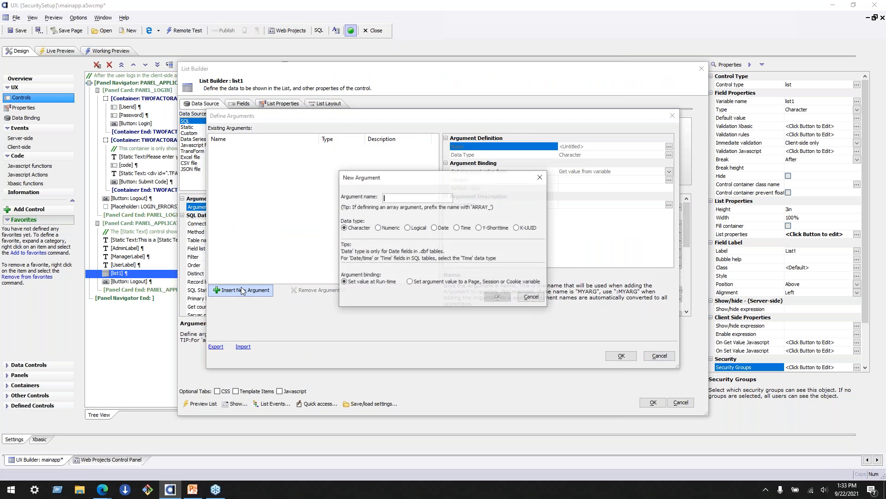
click(408, 198)
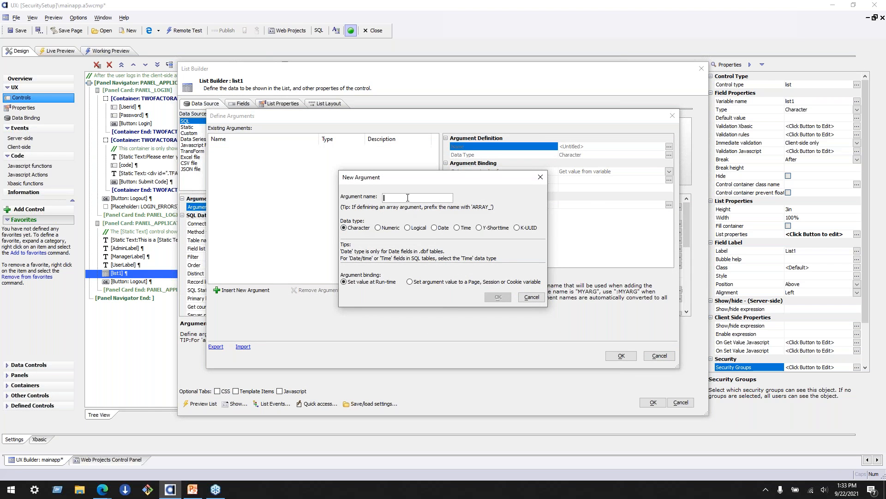
text(userid)
click(497, 297)
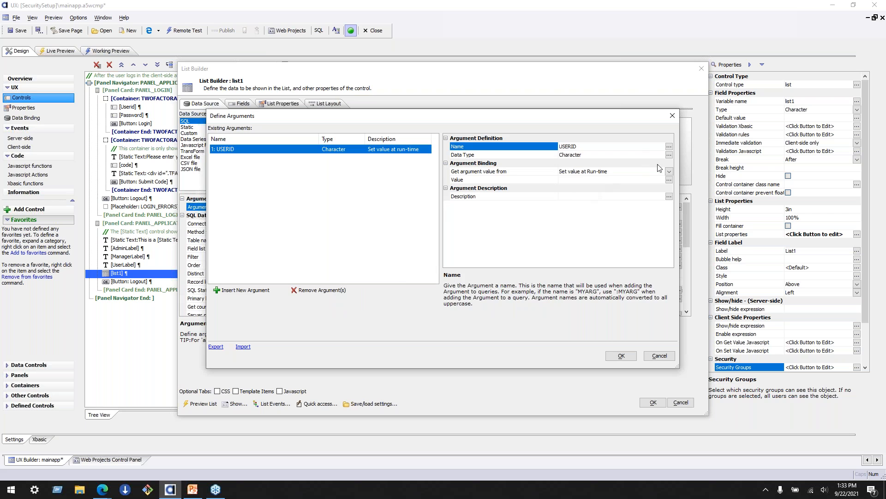
- Bind the USERID argument to "Get value for current logged in user", and cancel the argument and list changes
click(669, 171)
click(669, 170)
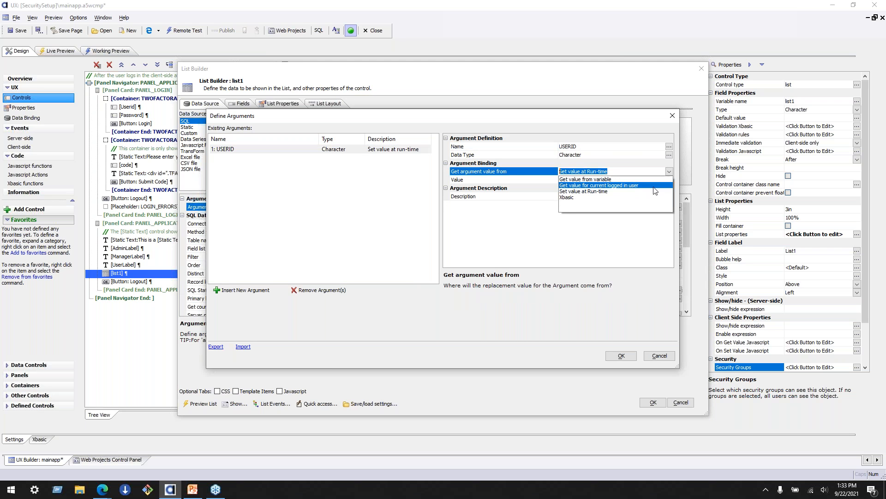
click(636, 186)
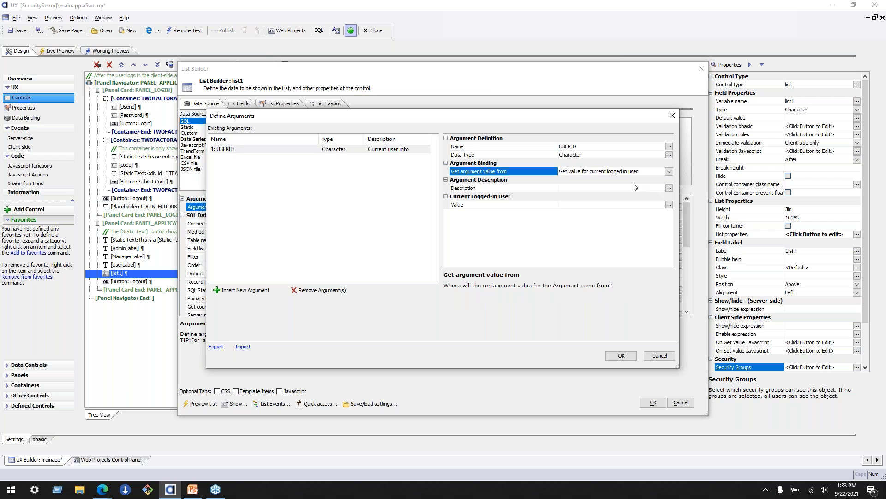
click(588, 172)
click(587, 187)
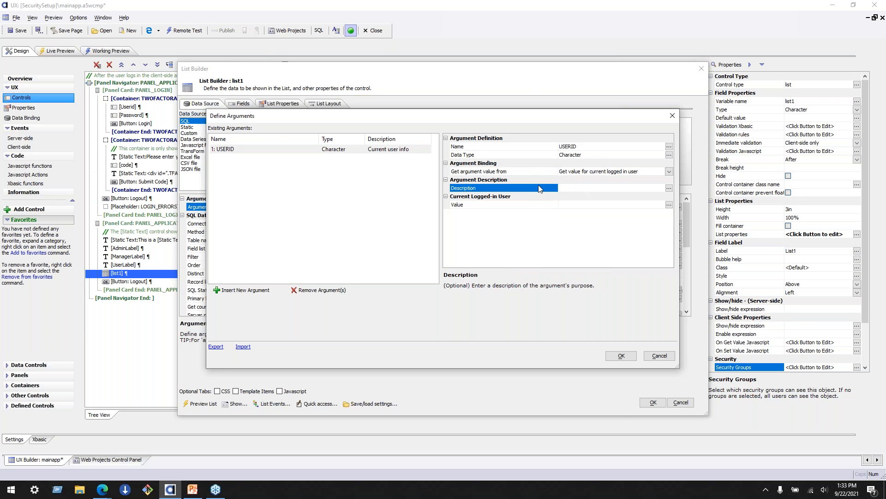
click(555, 171)
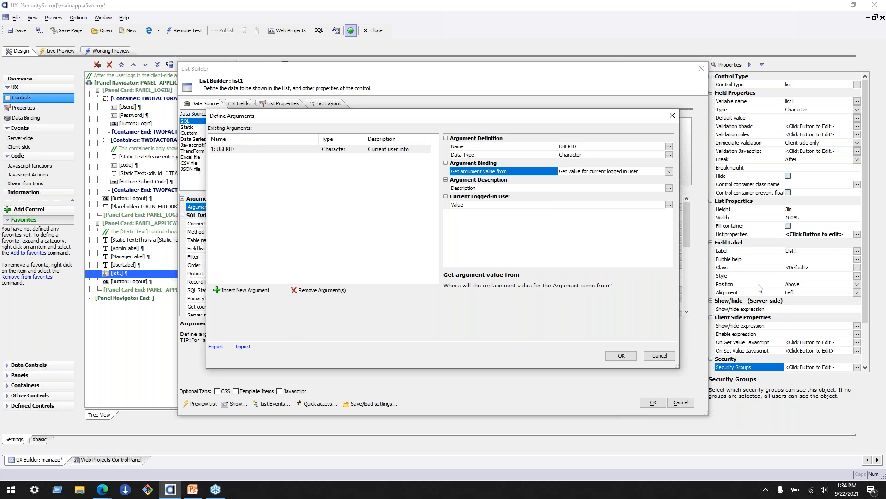
click(665, 356)
click(680, 402)
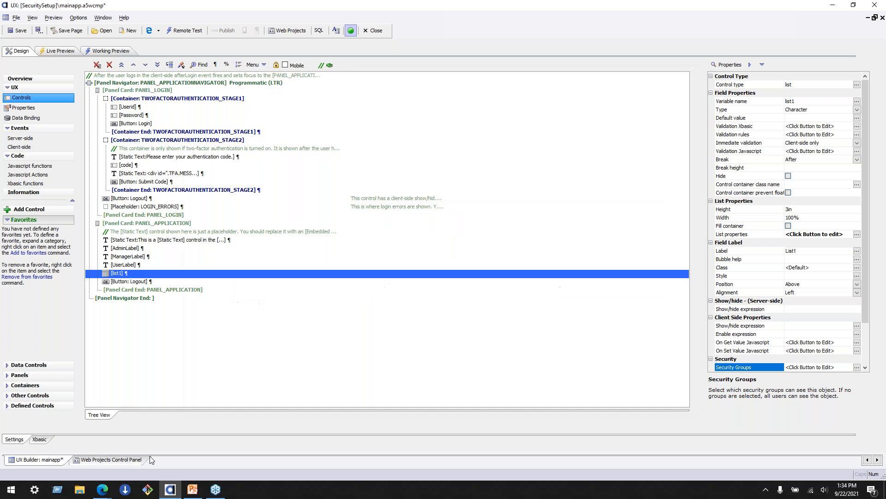
- Start a new named AlphaDAO connection called multitenant from the Web Projects Control Panel, using the MultiTenant API
click(136, 459)
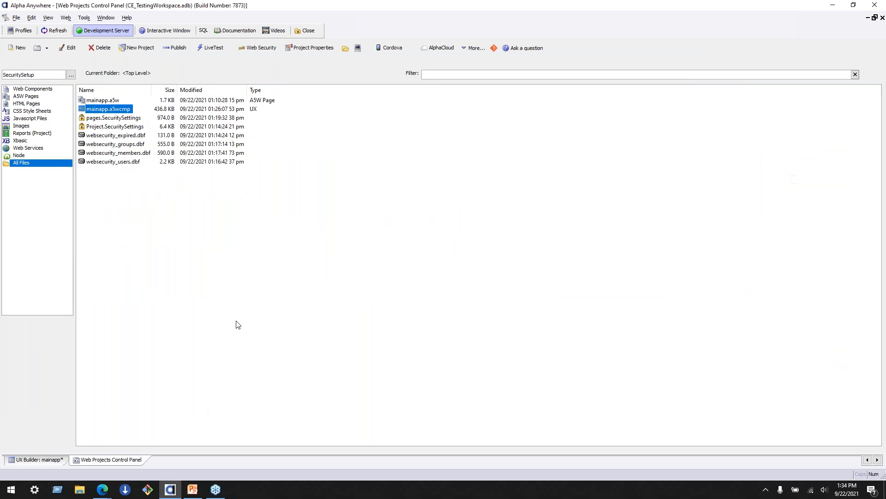
click(203, 30)
click(231, 74)
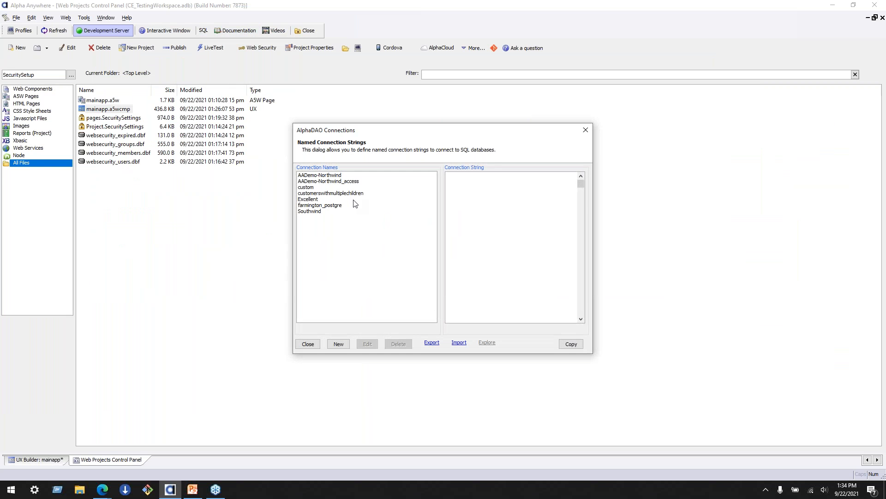
click(339, 344)
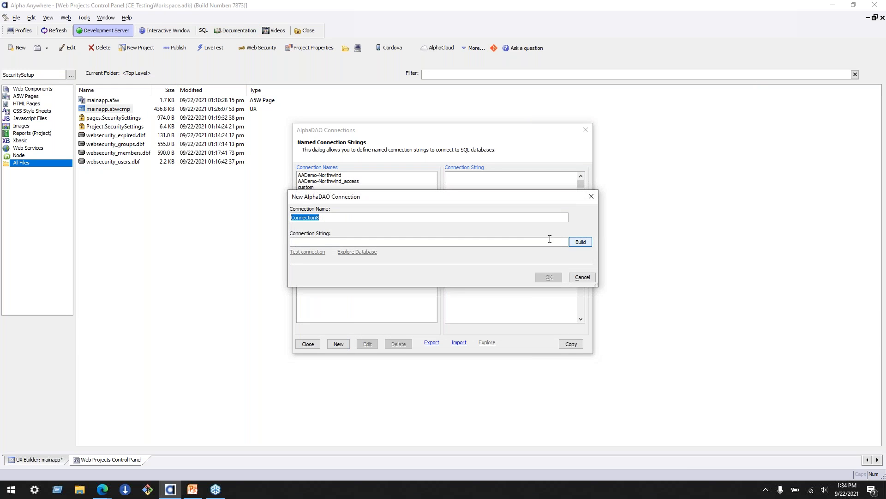
text(multitenant)
click(580, 242)
click(380, 194)
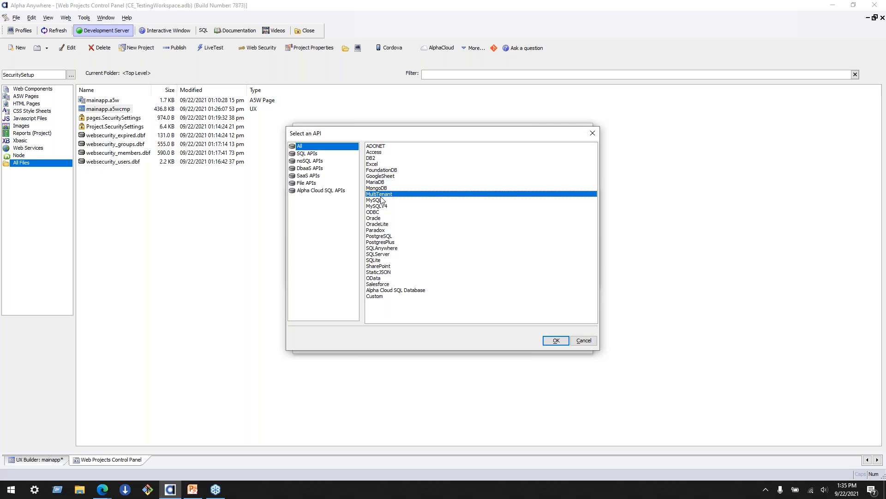
click(556, 340)
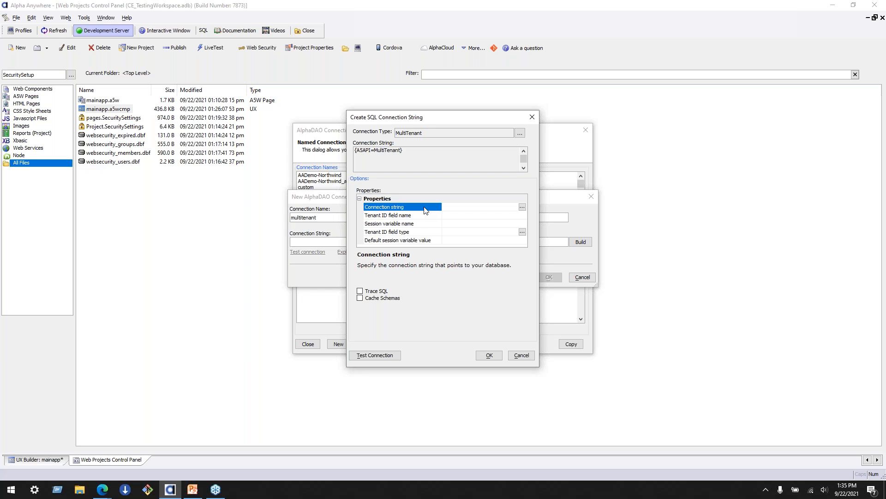
- Base the MultiTenant connection string on the AADemo-Northwind connection and select the Tenant ID field name property
click(523, 206)
click(319, 178)
click(591, 381)
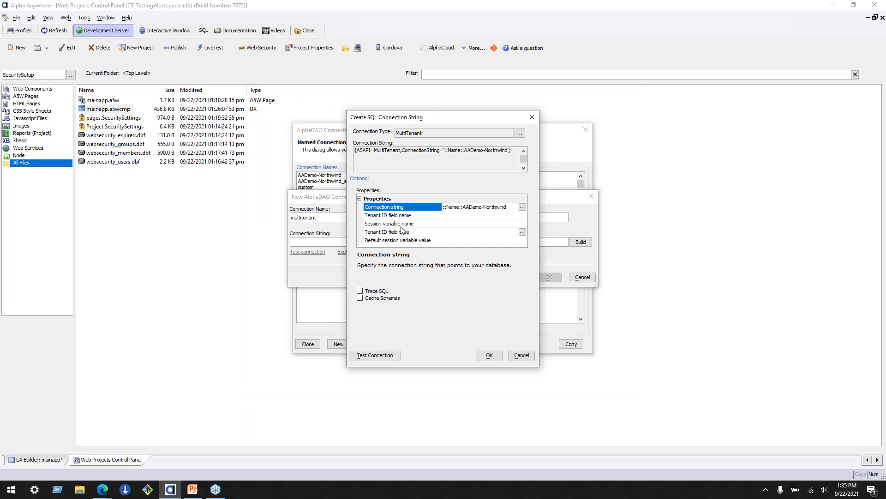
click(407, 215)
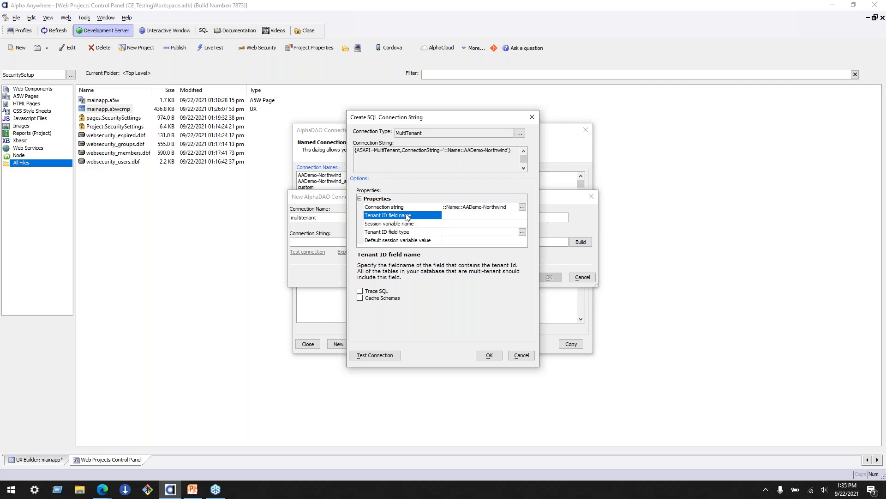
- Select the Session variable name property, discard the new multitenant connection, and close the named connection strings list
click(445, 223)
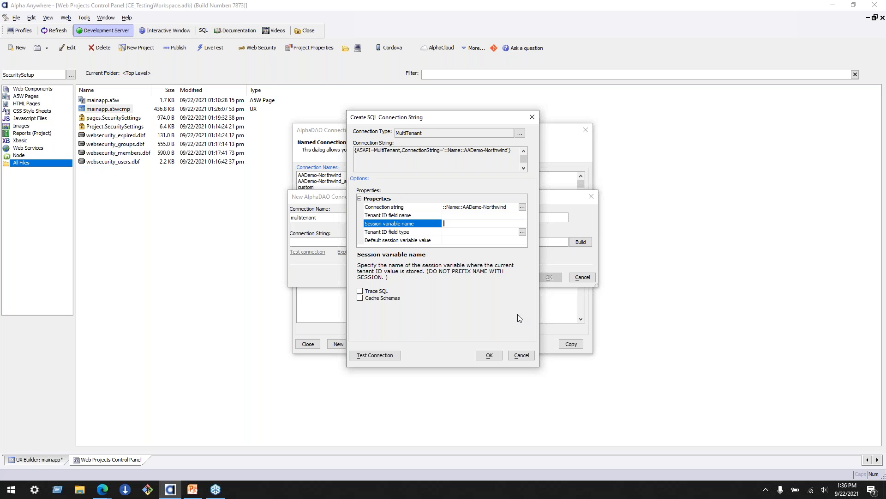
click(530, 355)
click(582, 278)
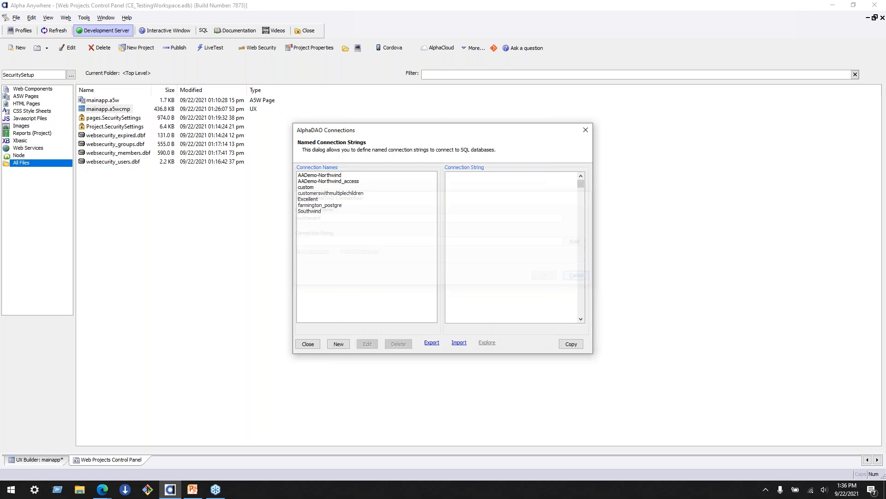
click(308, 344)
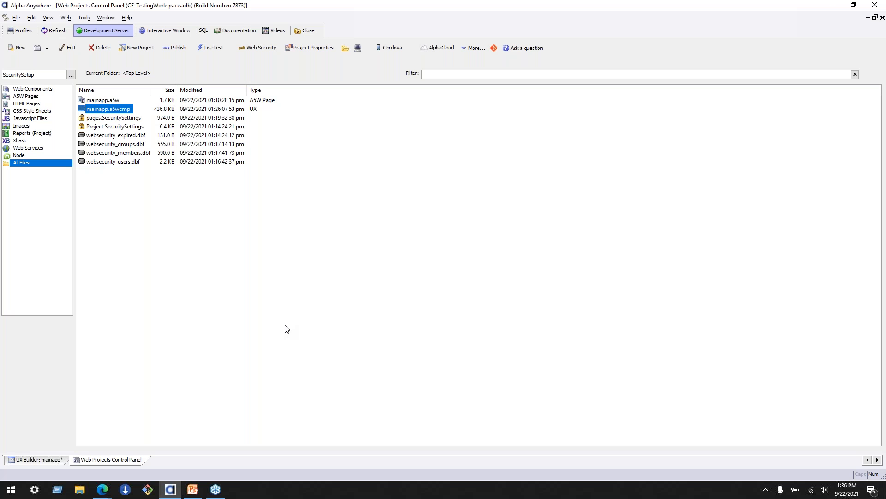
- Examine the websecurity expired, groups, members and users .dbf files in the SecuritySetup project
click(118, 135)
click(121, 144)
click(124, 153)
click(124, 162)
click(133, 136)
click(133, 144)
click(132, 152)
click(128, 162)
click(137, 135)
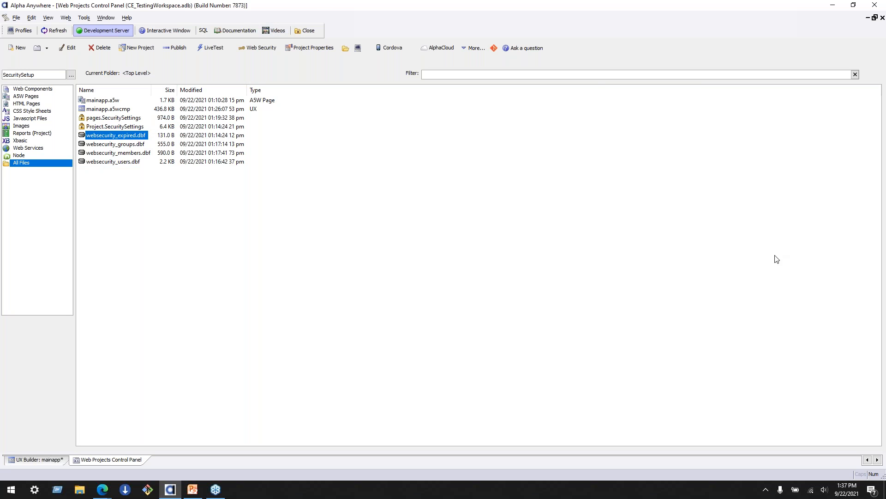
- Switch to Edge and examine the Preserve option for publishing users and roles on the Managing Security Applications page
key(alt+Tab)
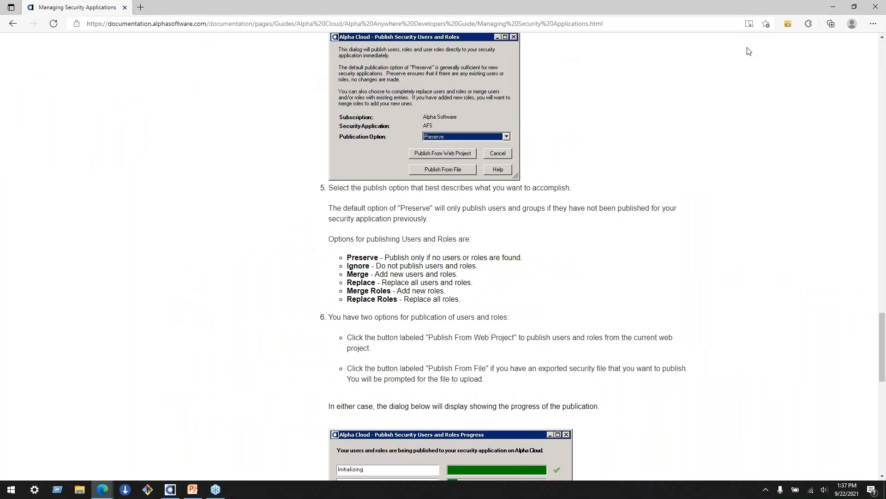
drag(483, 301, 371, 314)
click(340, 238)
triple_click(340, 239)
click(372, 314)
double_click(352, 257)
drag(386, 257, 501, 261)
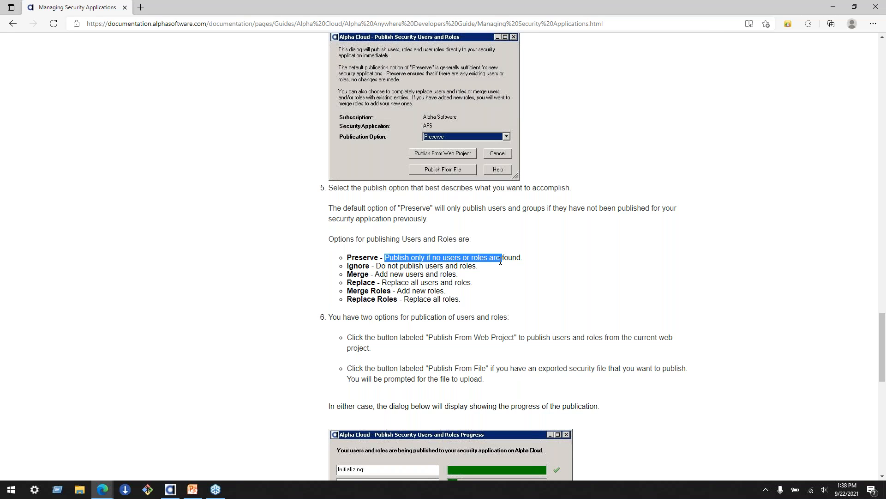
click(501, 262)
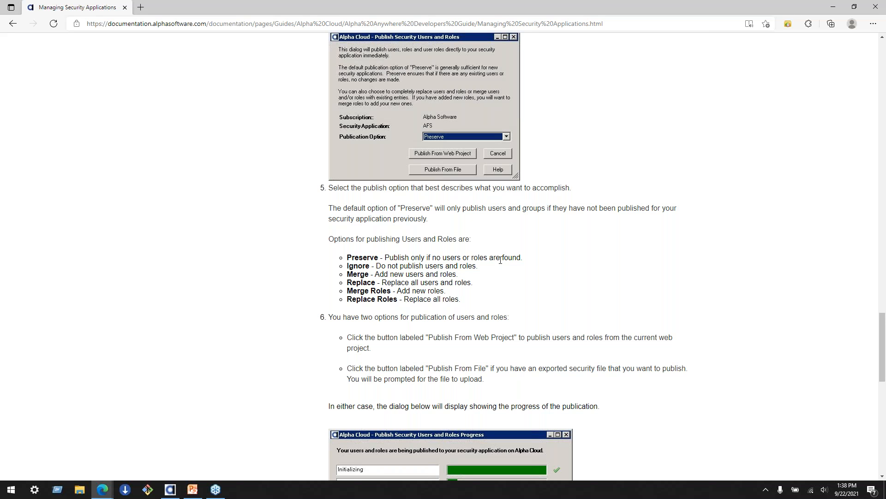
- Examine the Ignore, Merge, Replace, Merge Roles and Replace Roles publishing options in the documentation
drag(484, 271, 345, 268)
click(346, 280)
triple_click(370, 272)
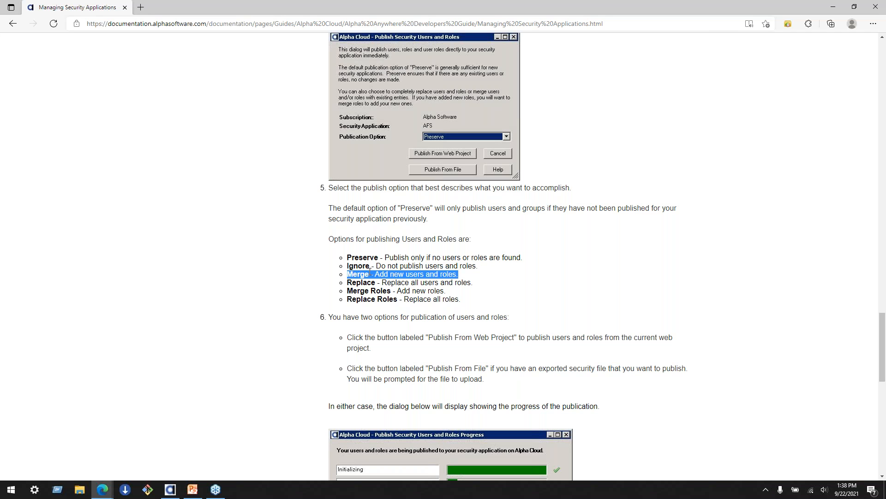
double_click(366, 282)
triple_click(362, 291)
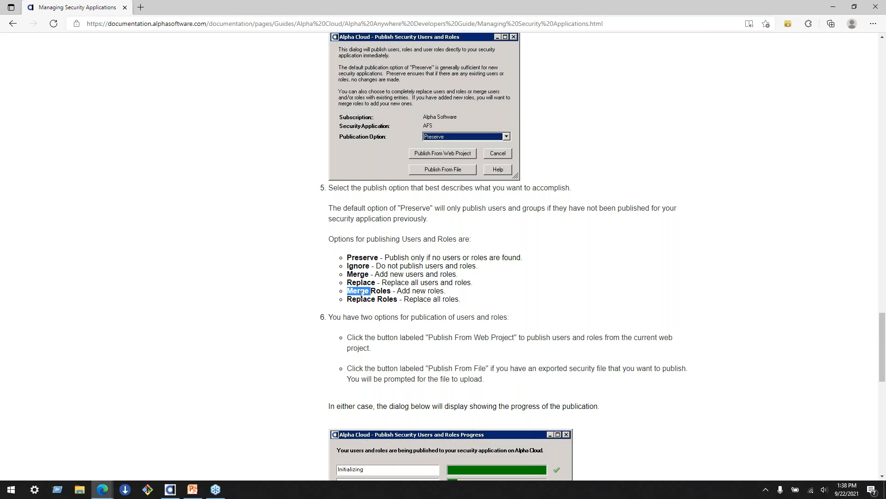
double_click(361, 299)
click(361, 301)
- Point out the documentation page's URL, highlight the Replace option's description, and return to Alpha Anywhere
click(642, 22)
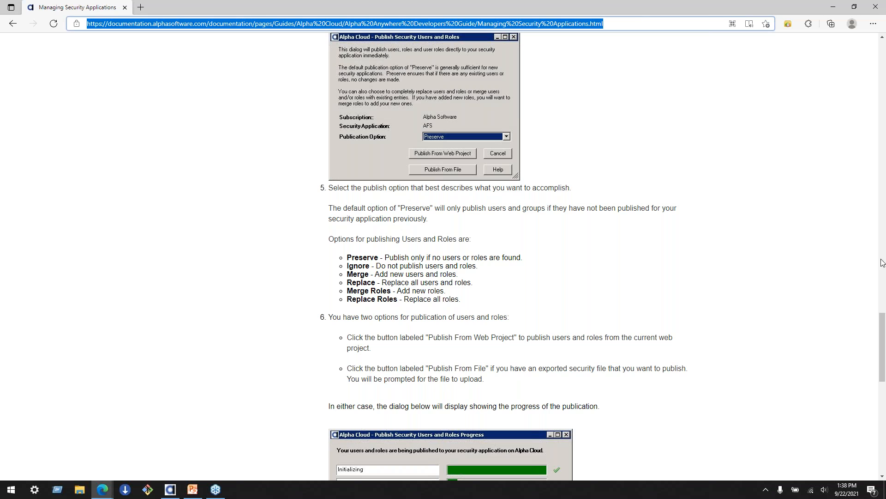
mouse_move(883, 360)
mouse_down()
mouse_move(881, 83)
mouse_move(883, 363)
mouse_up()
click(695, 106)
click(694, 108)
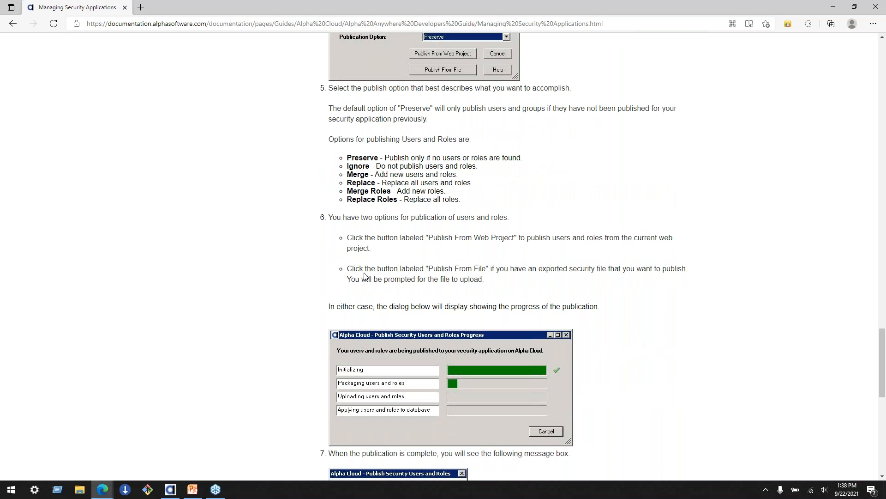
drag(344, 183, 594, 194)
click(521, 181)
drag(347, 183, 482, 183)
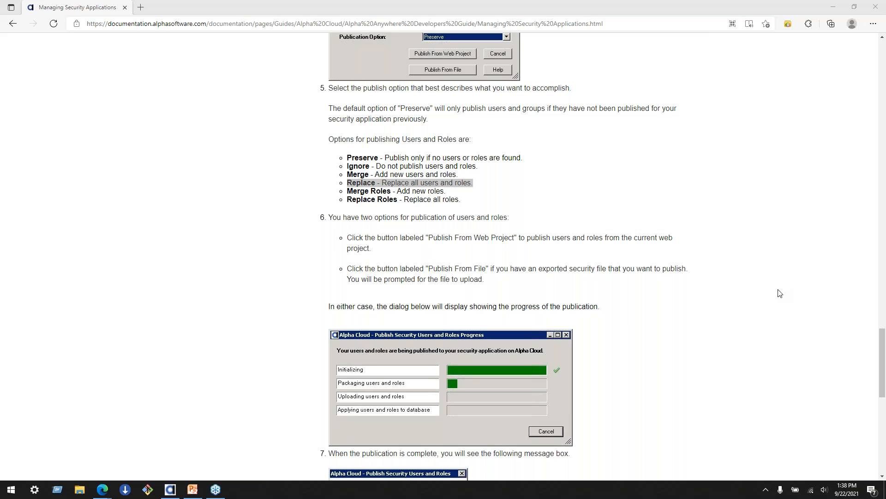
click(833, 7)
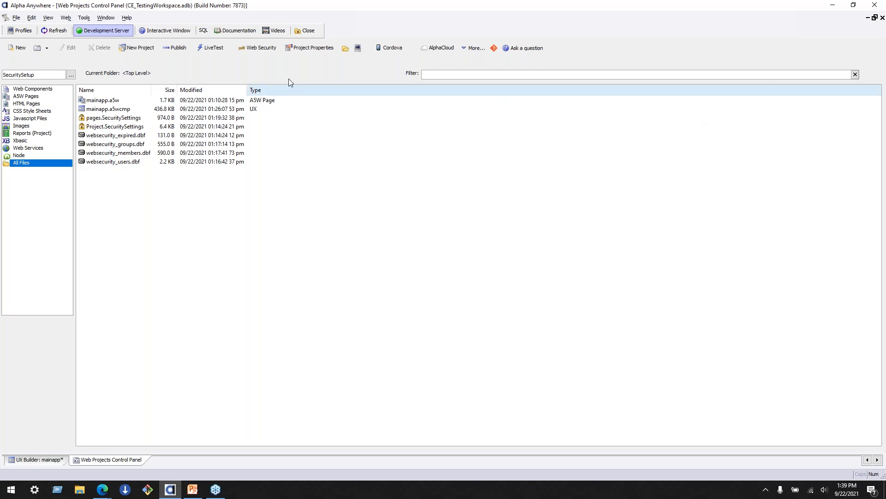
- View the files of the Security Test project, and switch back to the SecuritySetup project
double_click(61, 75)
click(72, 75)
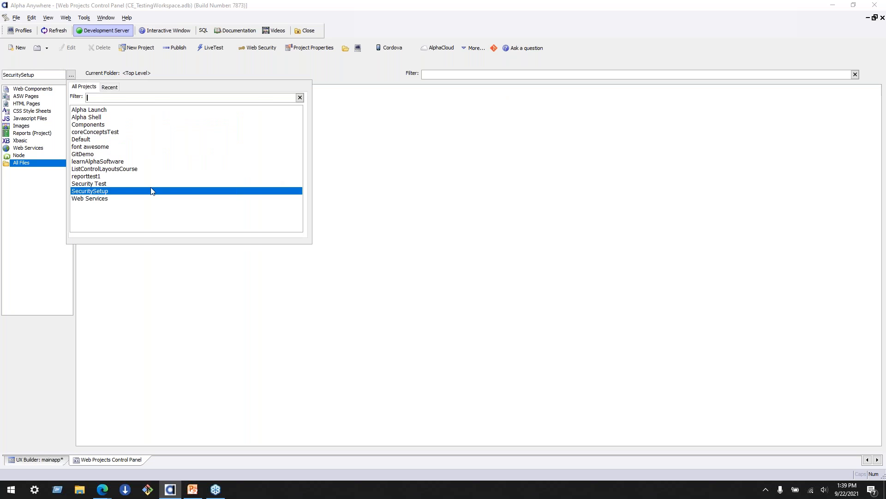
click(118, 184)
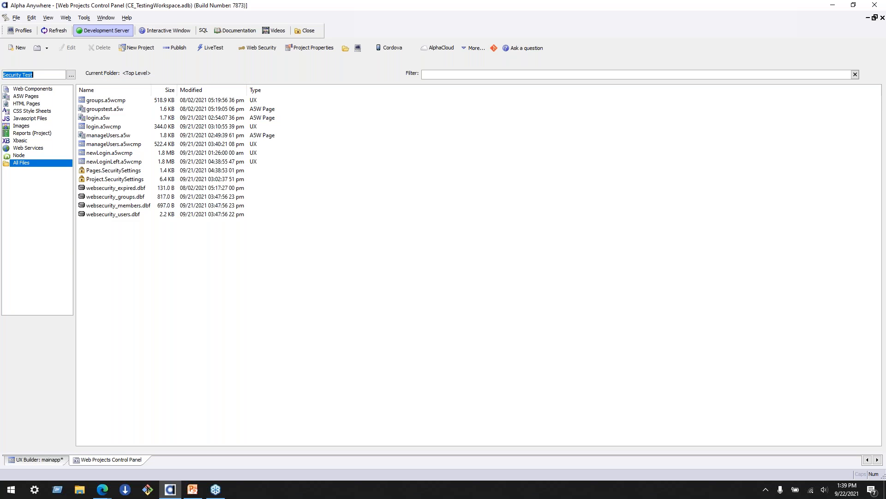
click(71, 75)
click(112, 191)
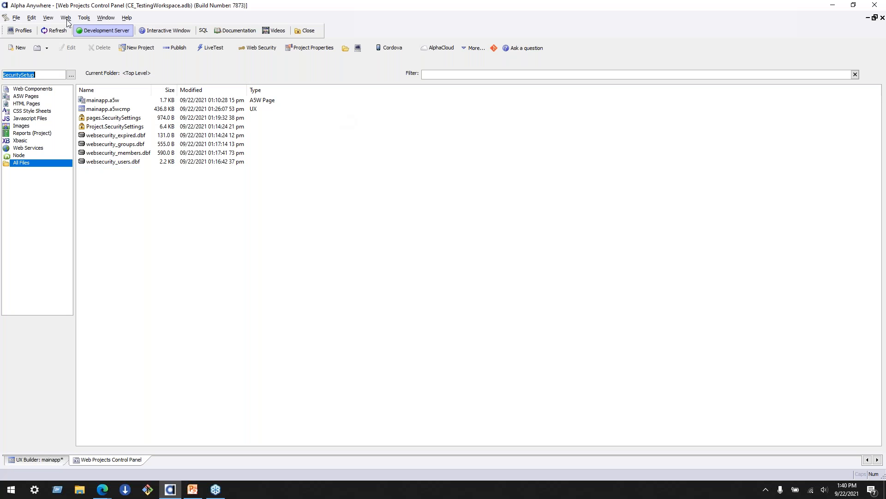
- Create a login UX component with the "Image behind Login prompts" style and save it as login in SecuritySetup
click(19, 48)
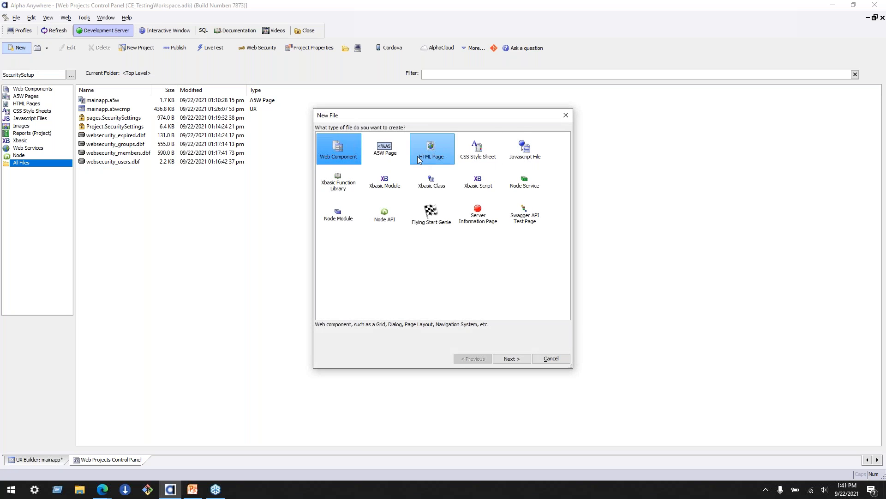
click(511, 359)
click(480, 154)
click(510, 358)
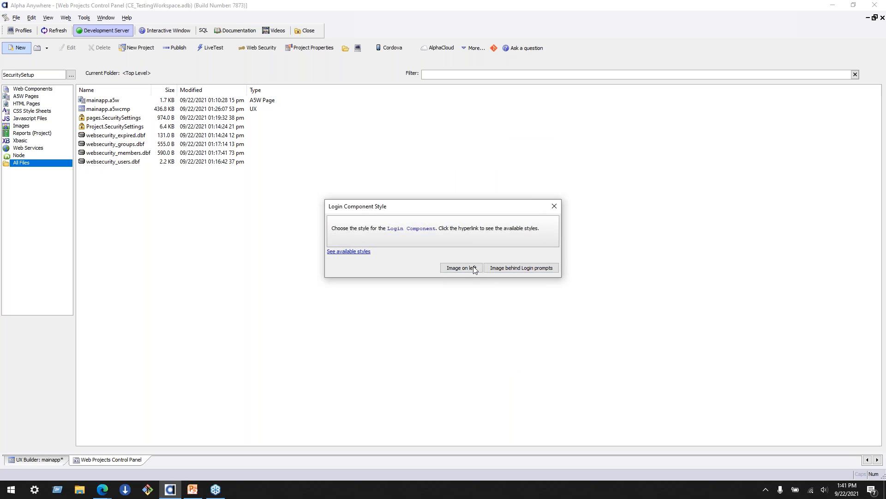
click(521, 270)
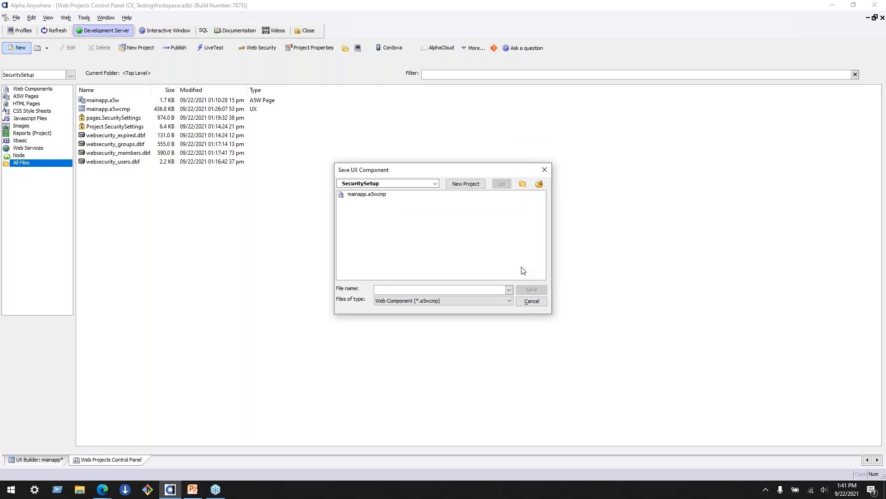
text(login)
click(532, 290)
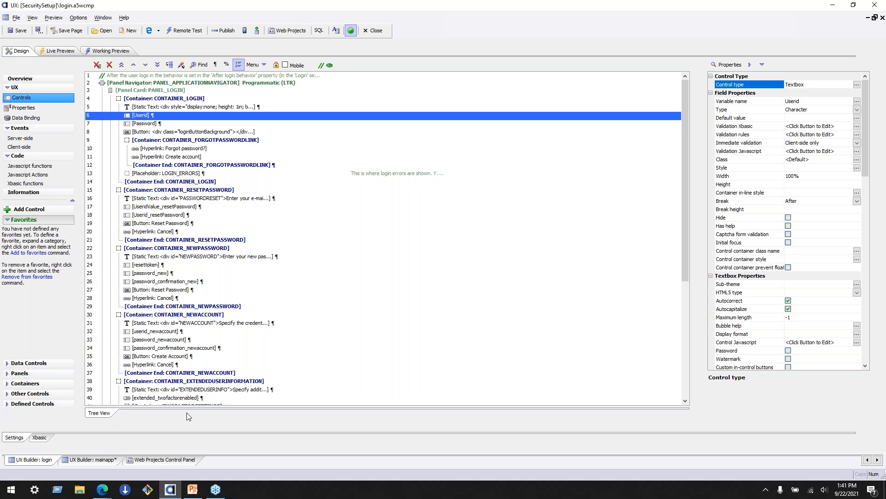
- Examine the two TWOFACTORAUTHENTICATION stage containers in mainapp, and return to the login component
click(99, 461)
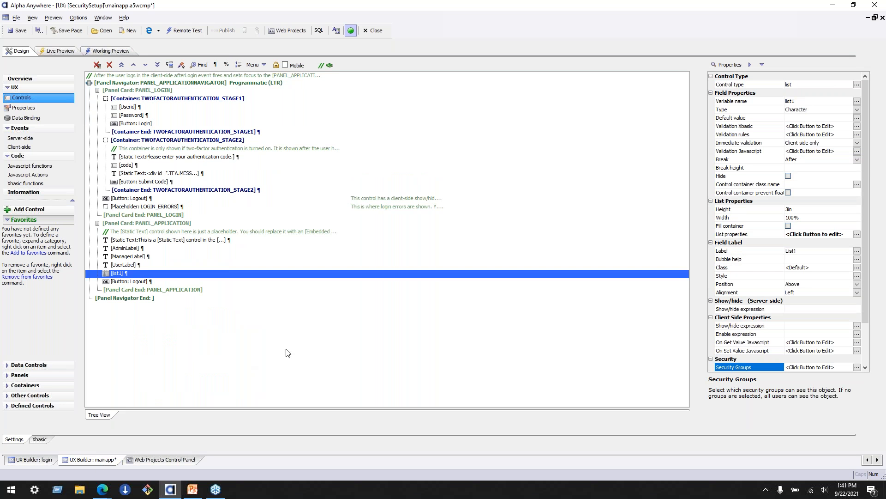
click(267, 98)
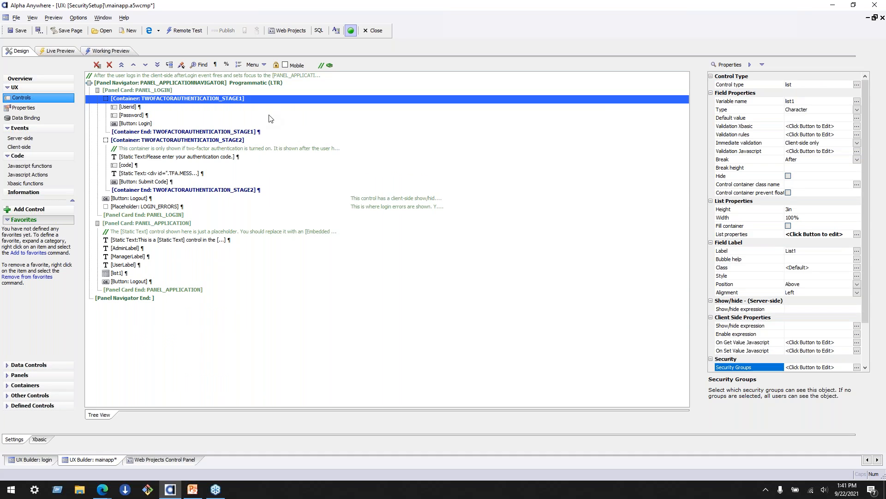
shift+click(289, 189)
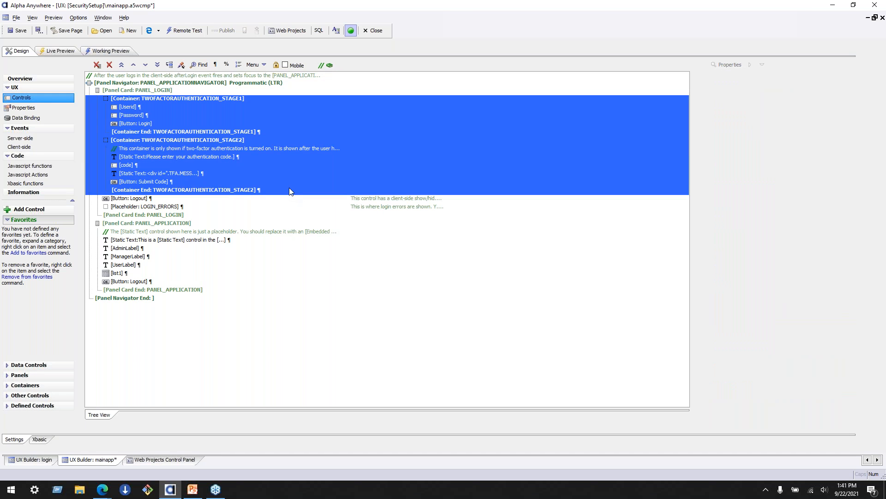
click(289, 189)
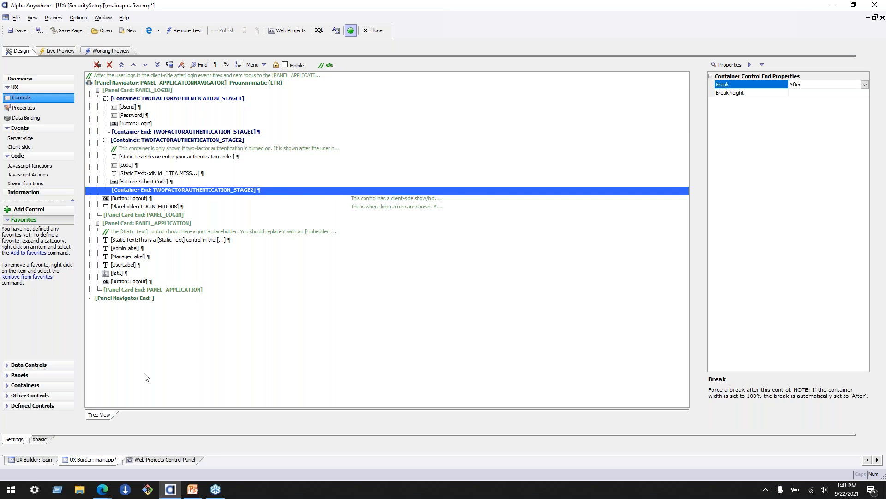
click(27, 464)
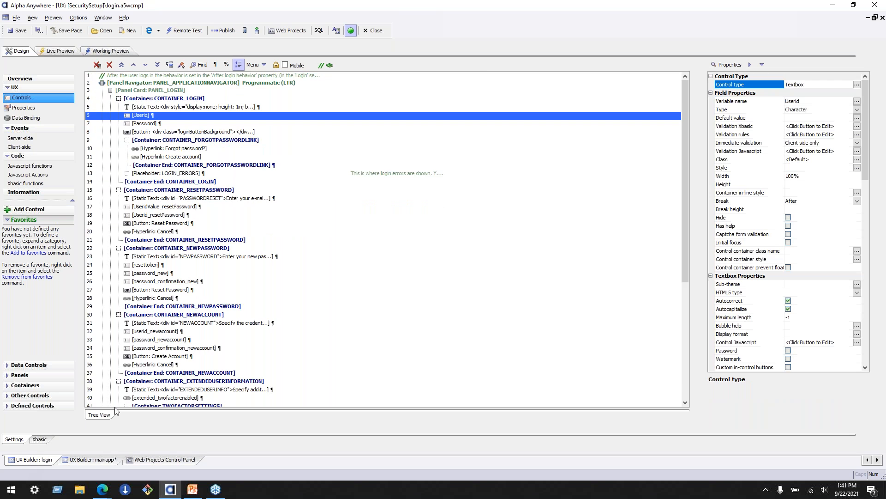
- Examine the extended user information and TWOFACTORSETTINGS containers in the login component's control tree
scroll(430, 252, down, 4)
scroll(429, 252, down, 2)
scroll(407, 249, up, 4)
drag(329, 228, 321, 351)
click(316, 362)
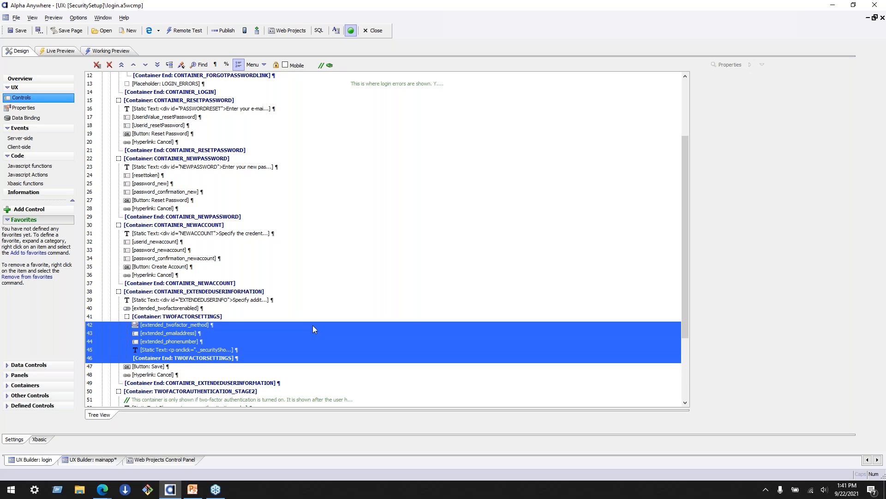
scroll(309, 319, up, 3)
scroll(309, 319, up, 1)
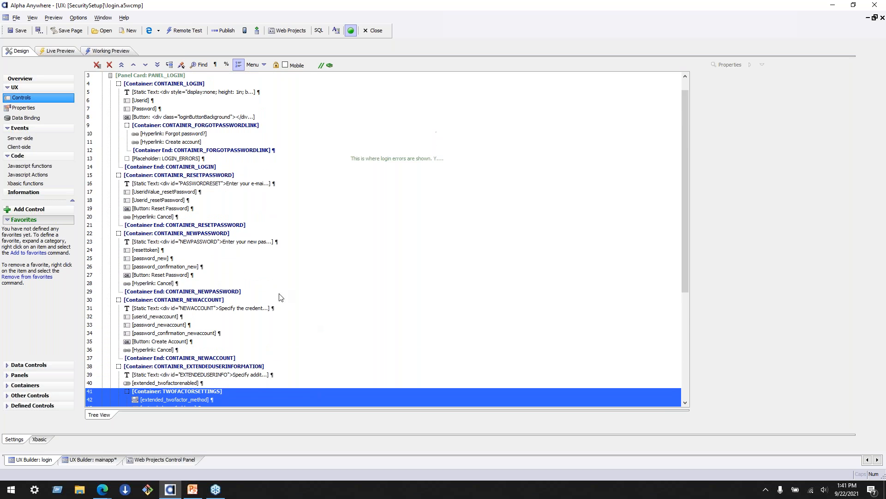
- Examine the login component's reset password container, forgot password and create account hyperlinks, and PANELCARD_APPLICATION panel card
click(279, 294)
drag(282, 293, 264, 176)
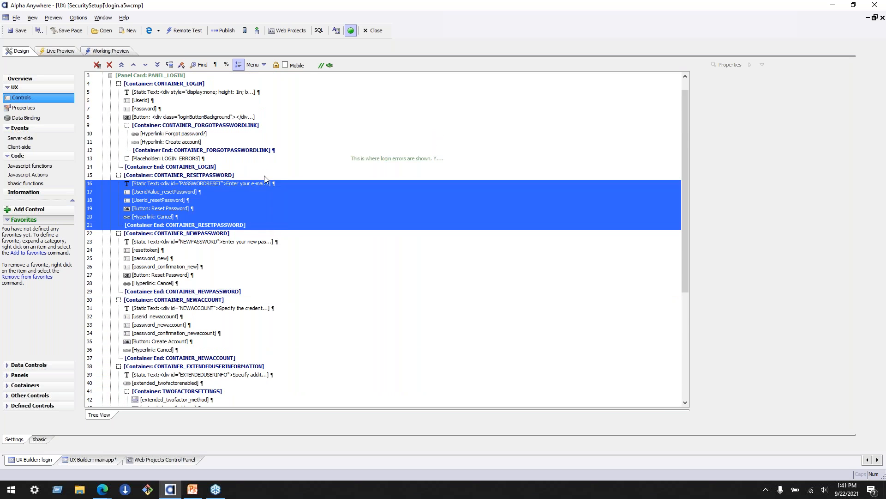
scroll(263, 175, up, 1)
drag(287, 132, 293, 168)
click(293, 168)
click(245, 150)
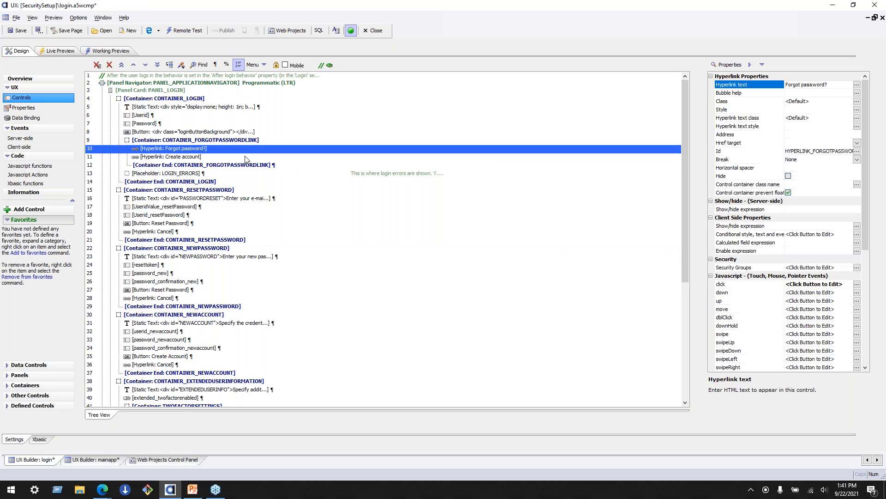
scroll(341, 386, down, 8)
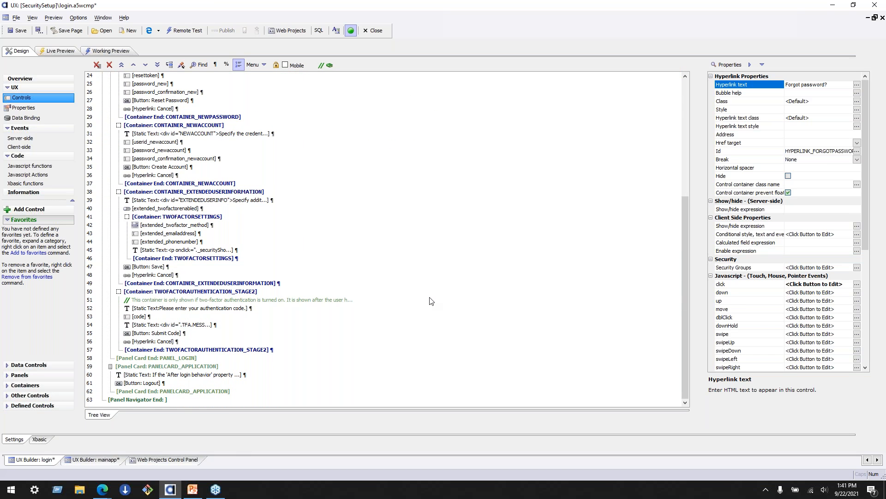
click(252, 368)
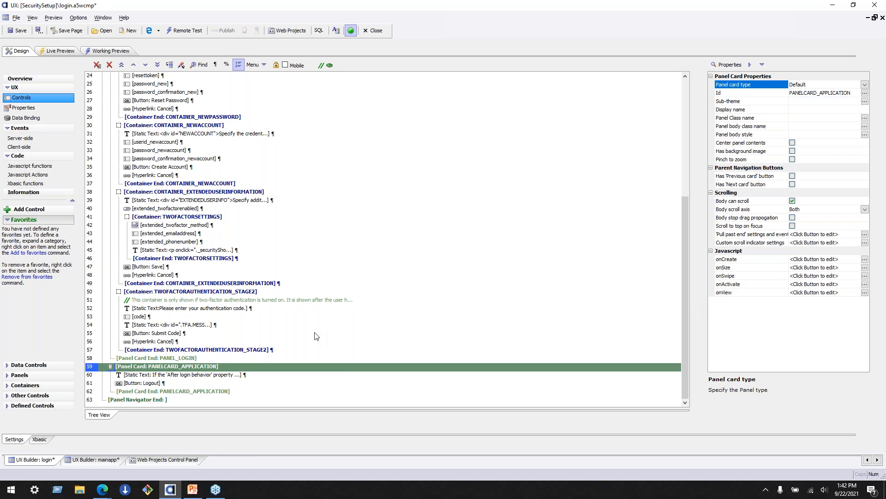
- Examine the login component's Login properties, including Has integrated login functionality and User name control
click(23, 107)
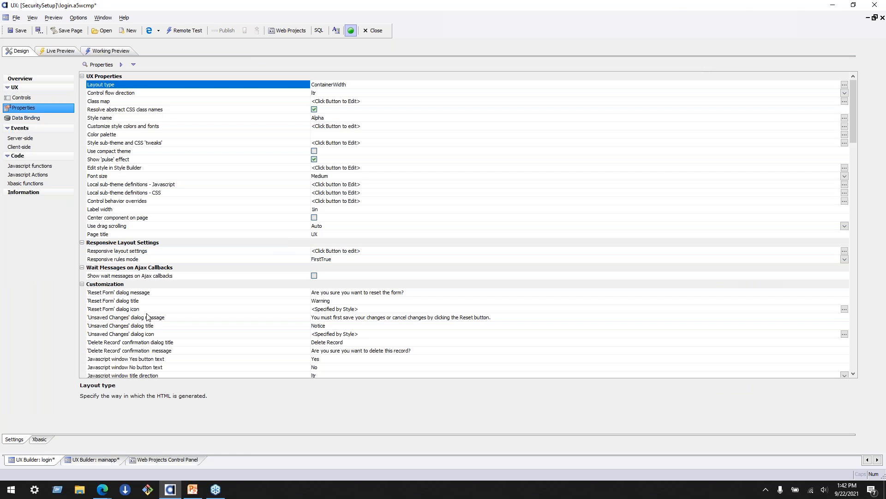
scroll(148, 316, down, 5)
scroll(148, 316, down, 9)
click(177, 226)
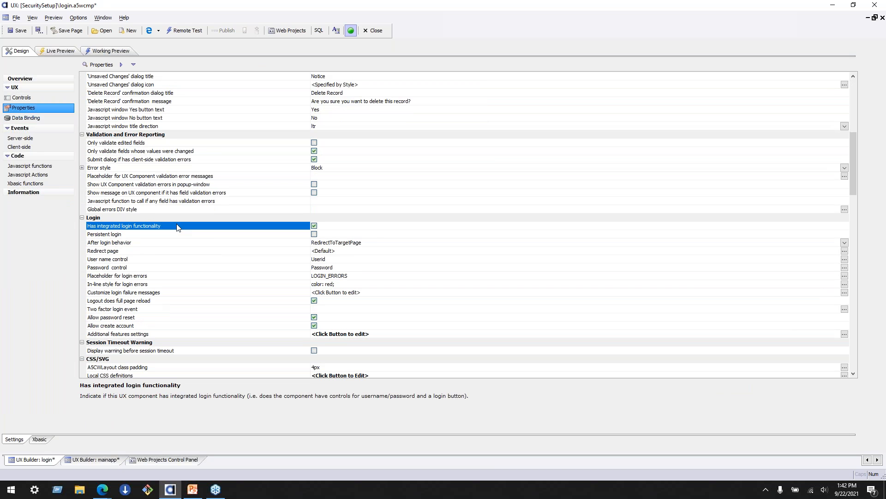
click(166, 259)
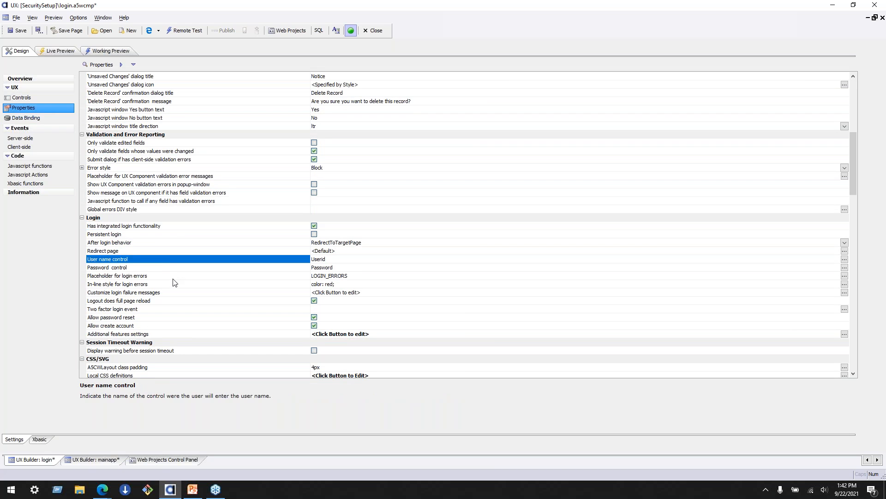
- Examine the login component's Additional features settings, Persistent login and Two factor login event properties
click(192, 335)
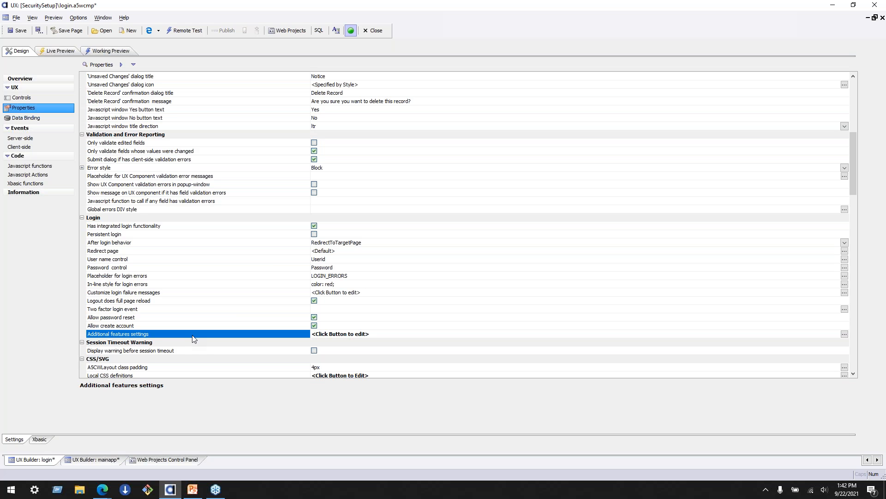
click(283, 241)
click(287, 237)
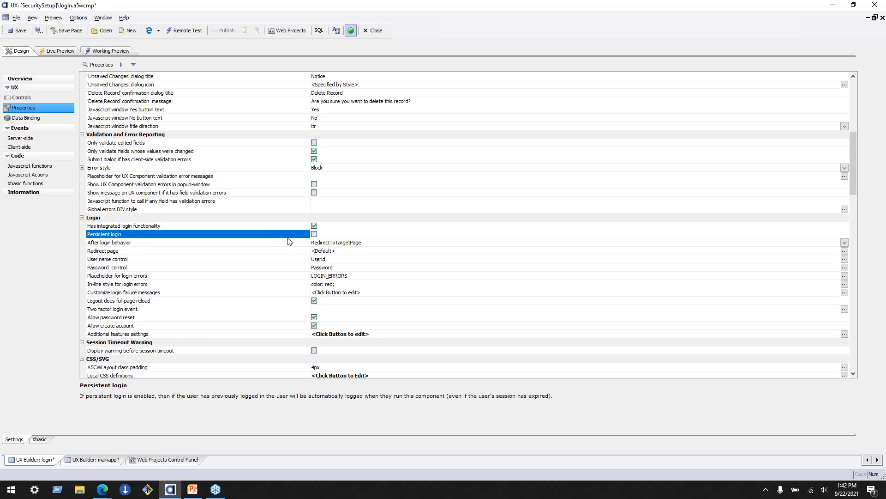
click(264, 309)
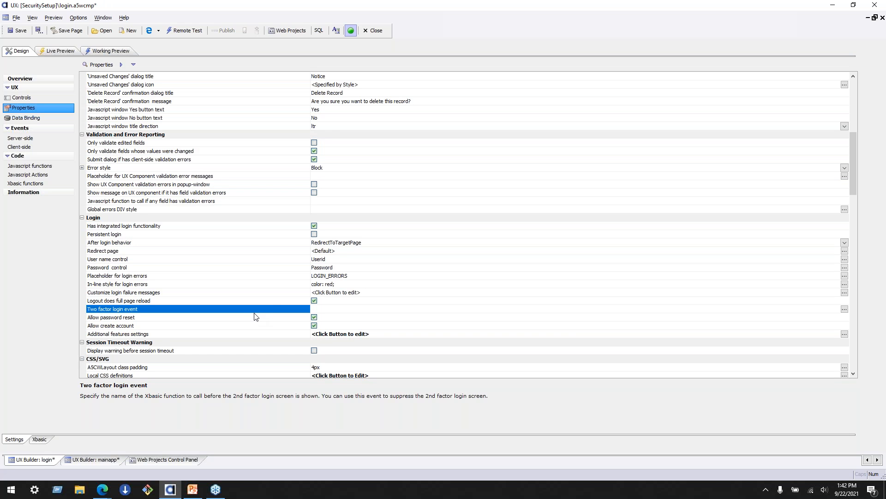
- In mainapp, find the Userid textbox's Initial focus property by searching for "fo" and enable it
click(92, 459)
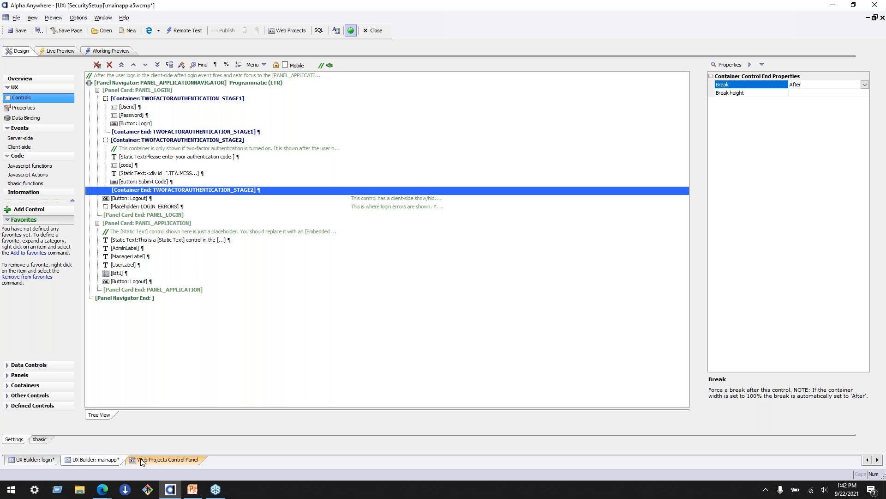
click(133, 107)
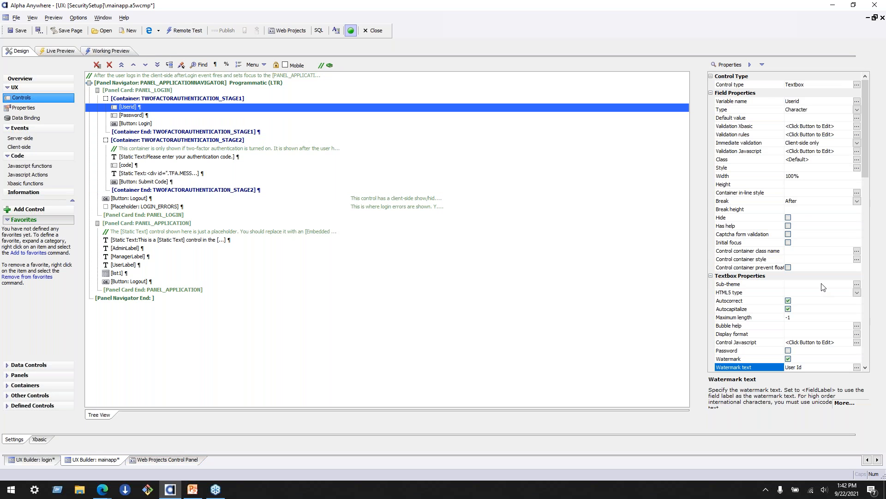
scroll(824, 287, down, 2)
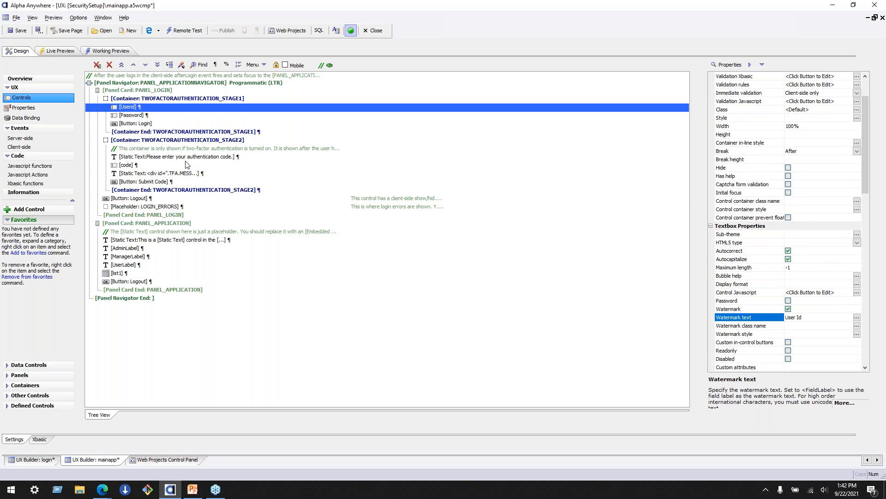
scroll(780, 283, down, 2)
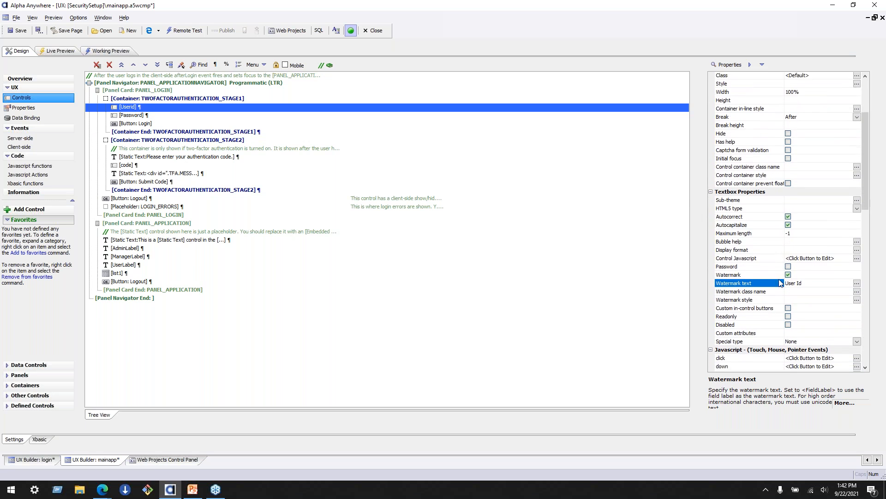
scroll(780, 283, down, 1)
click(729, 67)
text(fo)
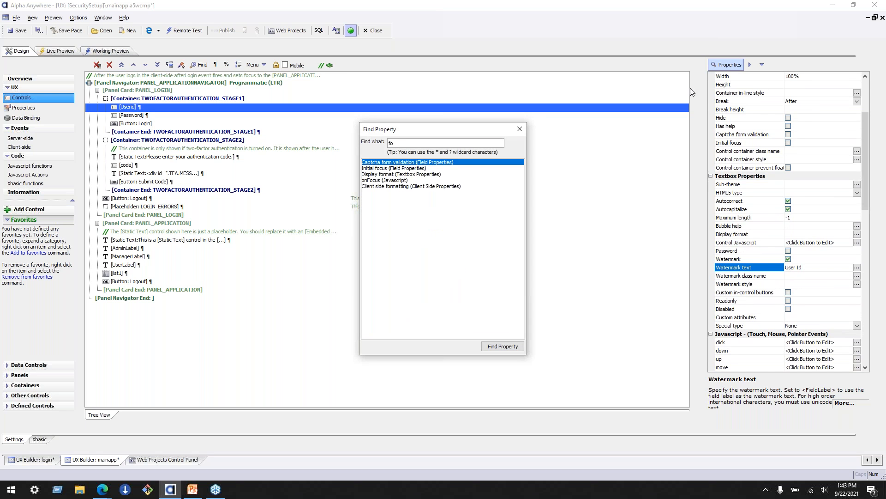
click(405, 169)
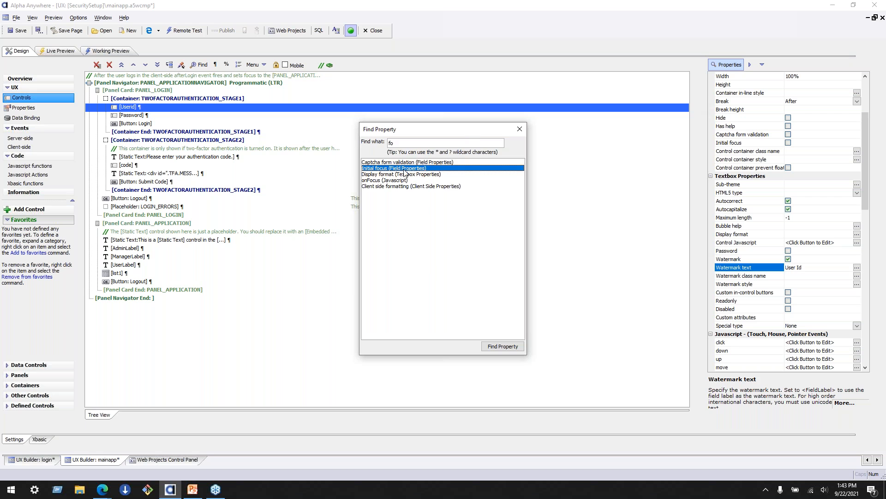
click(496, 348)
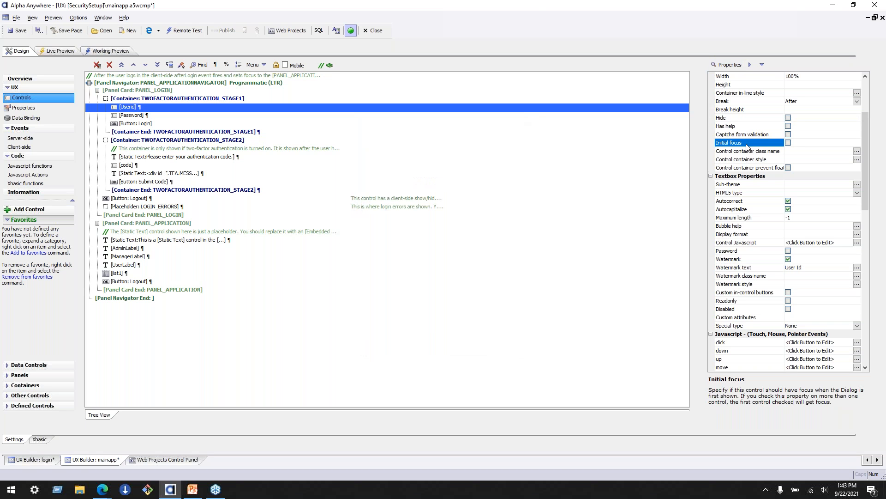
click(789, 144)
- Test the initial focus in mainapp's working preview by entering sample text in the user ID field, clear it, and return to the design
click(102, 51)
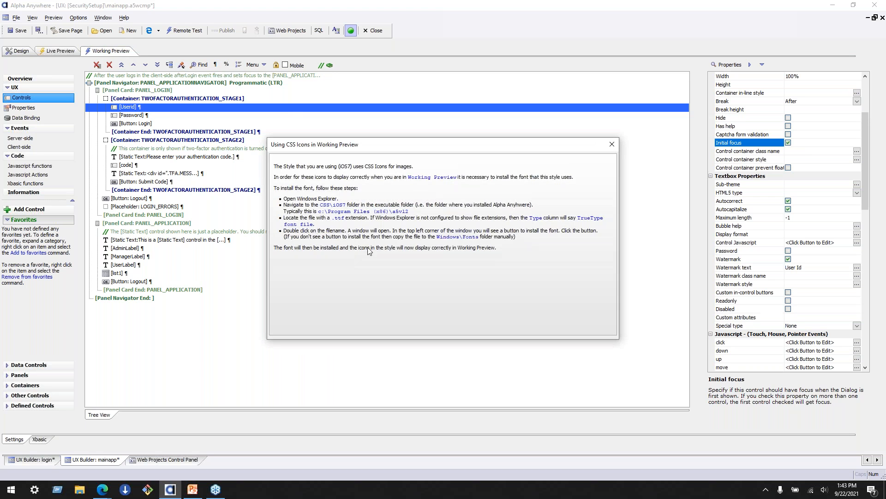
click(612, 144)
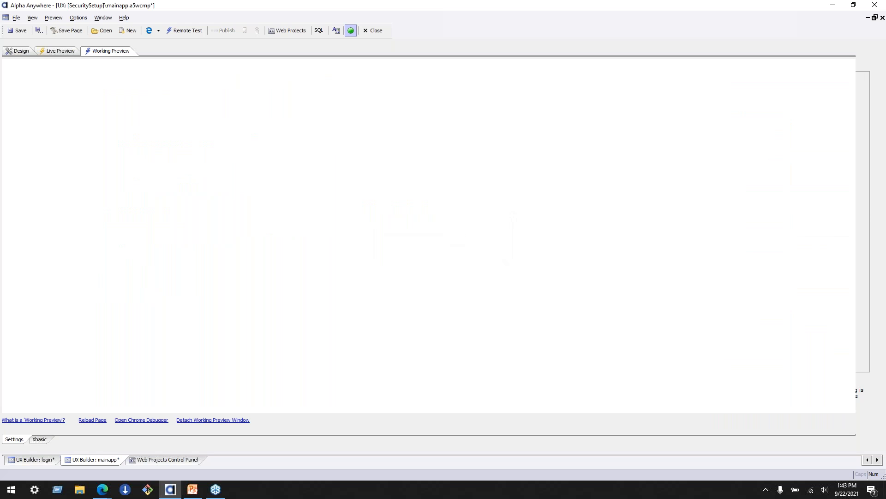
text(as)
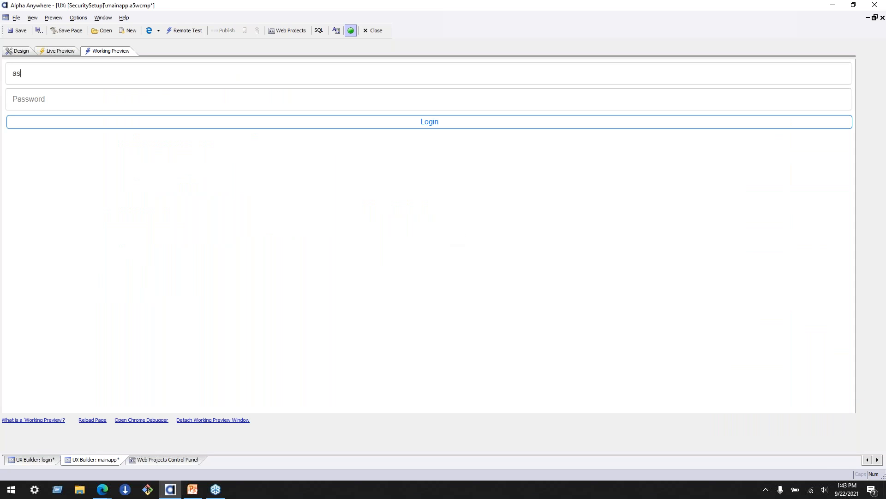
text(dfasdfasdfasdfadf)
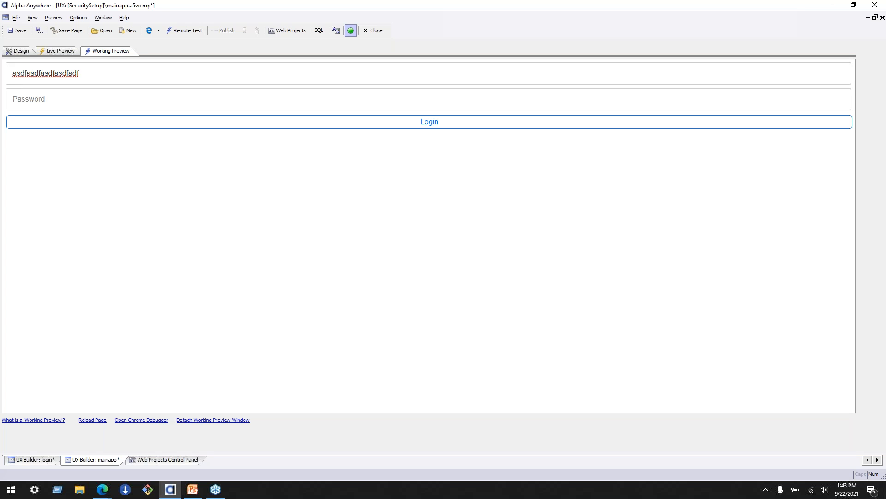
key(BackSpace)
key(BackSpace)
key(BackSpace)
key(BackSpace)
key(BackSpace)
key(BackSpace)
key(BackSpace)
key(BackSpace)
key(BackSpace)
key(BackSpace)
key(BackSpace)
key(BackSpace)
key(BackSpace)
key(BackSpace)
key(BackSpace)
key(BackSpace)
key(BackSpace)
key(BackSpace)
key(BackSpace)
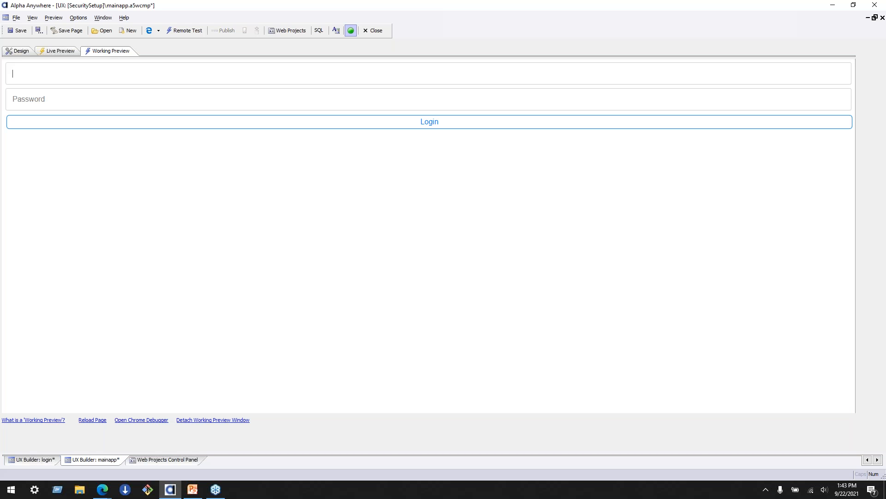
click(14, 54)
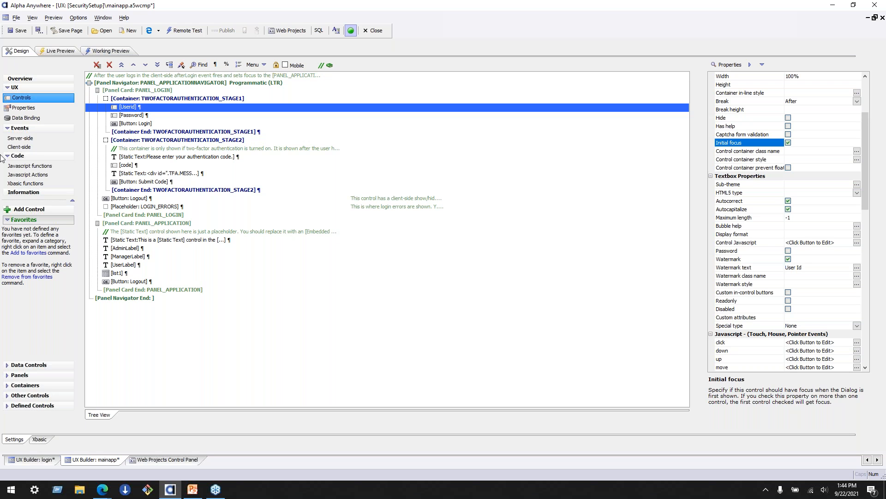
- Examine the Flying Start Genie among the project's new file types, and dismiss the choice without creating a file
click(169, 460)
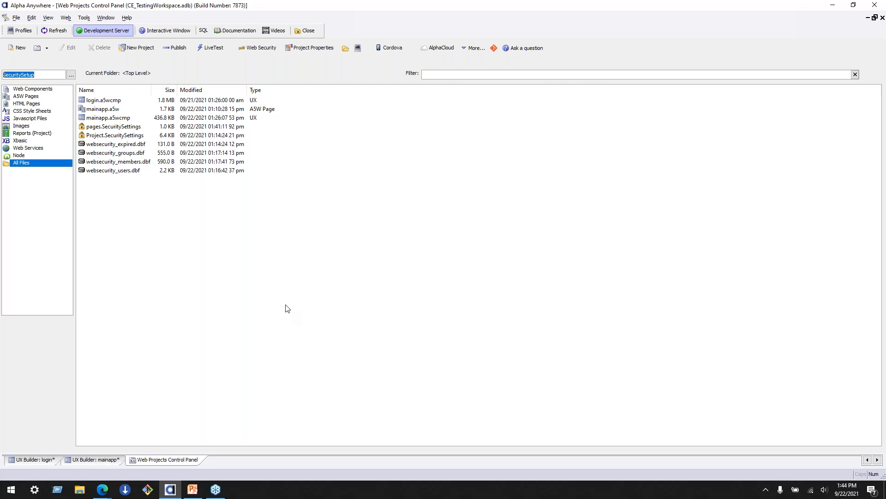
click(18, 48)
click(435, 218)
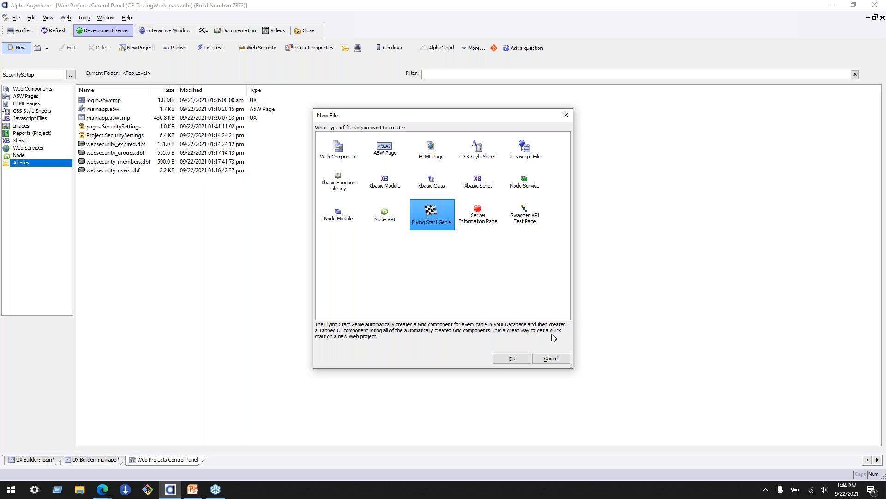
click(551, 359)
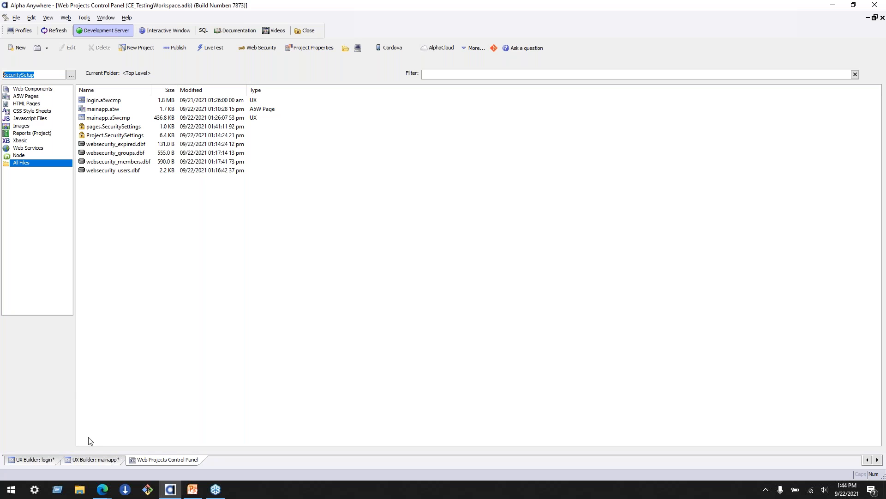
- Examine the list1 control in mainapp's PANEL_APPLICATION panel card, and return to the project's file list
click(91, 459)
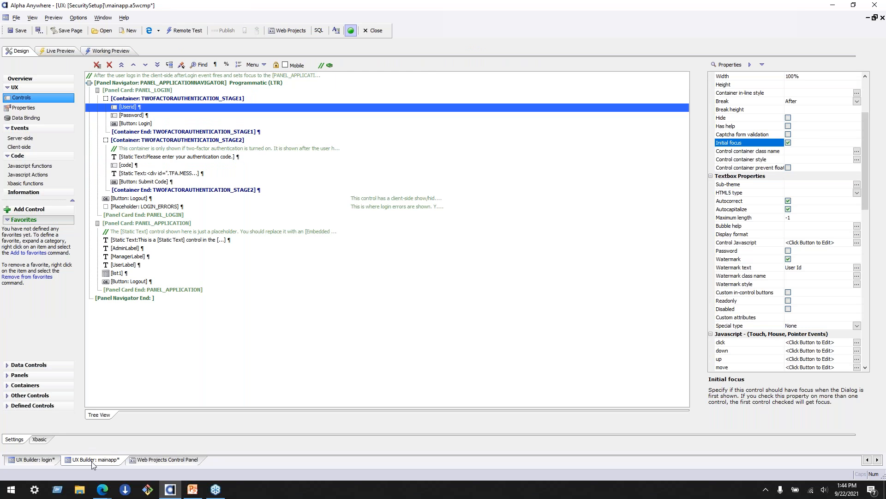
click(129, 273)
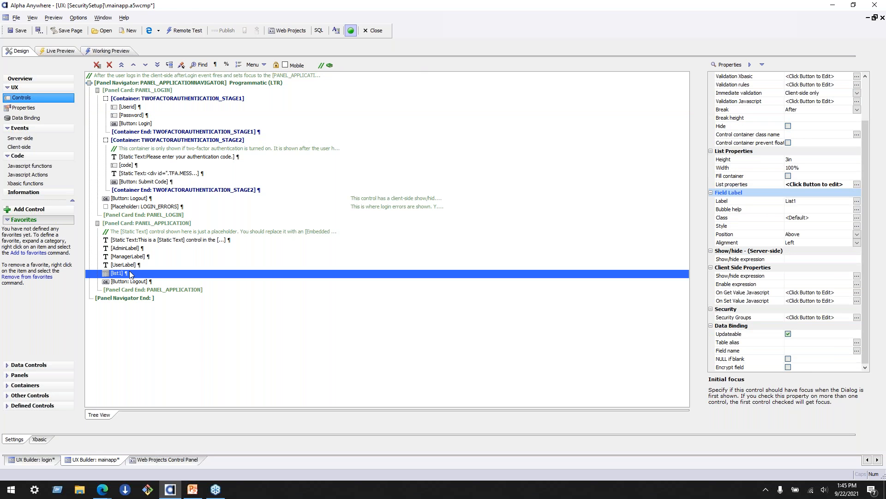
click(159, 458)
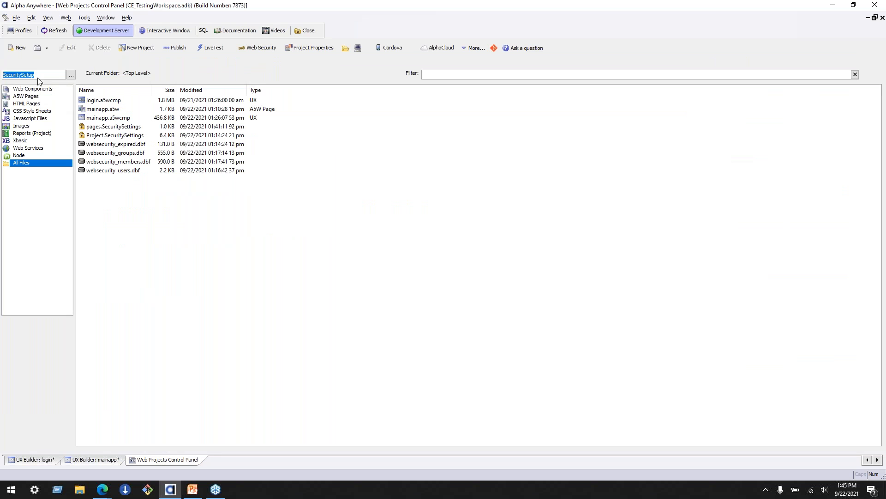
- Start a new UX web component, search its templates for "list" and "data", and clear the filter
click(17, 48)
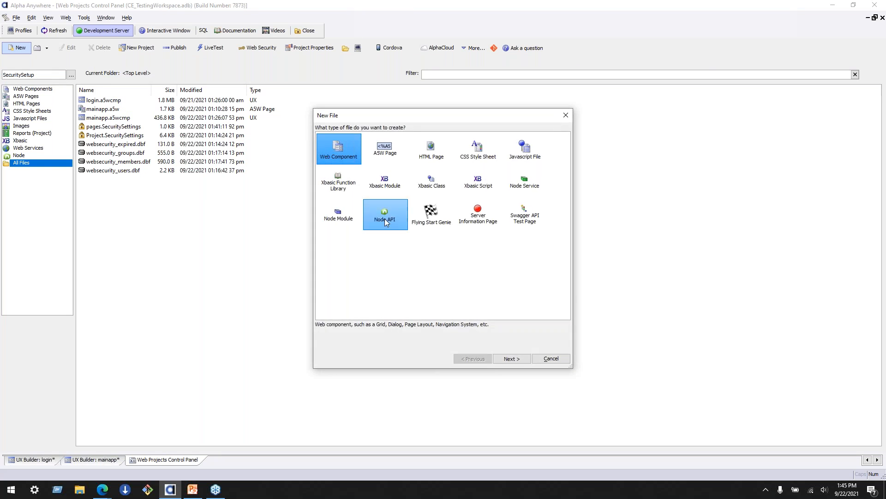
click(516, 360)
click(513, 359)
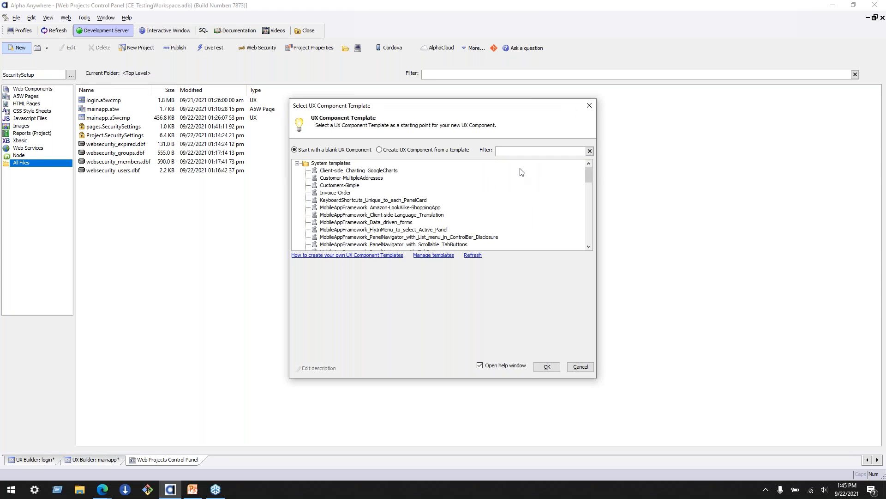
text(list)
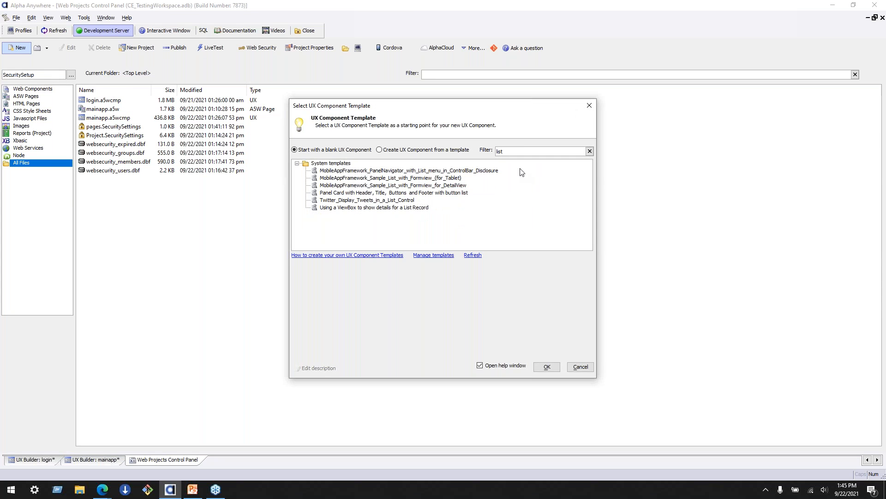
key(BackSpace)
key(BackSpace)
key(BackSpace)
key(BackSpace)
text(data)
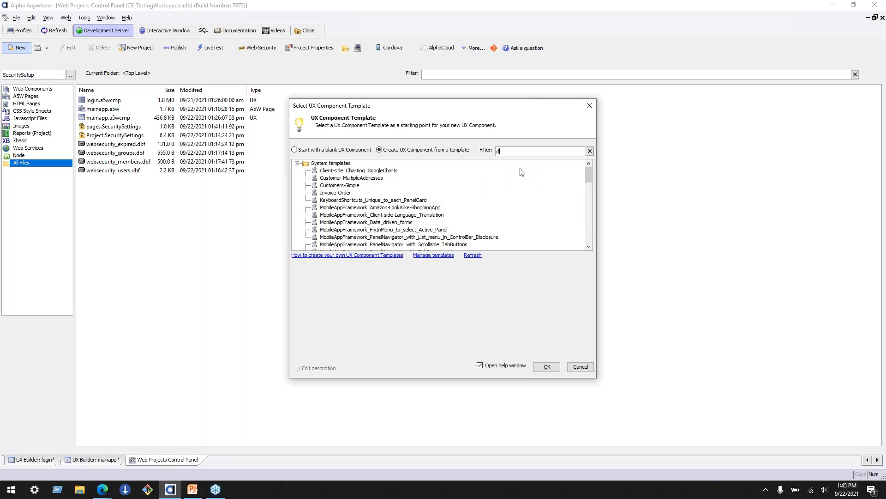
key(BackSpace)
key(BackSpace)
key(BackSpace)
key(BackSpace)
- Examine the UX component system templates, from the mobile app frameworks down to the SecurityFramework entries
scroll(496, 186, down, 1)
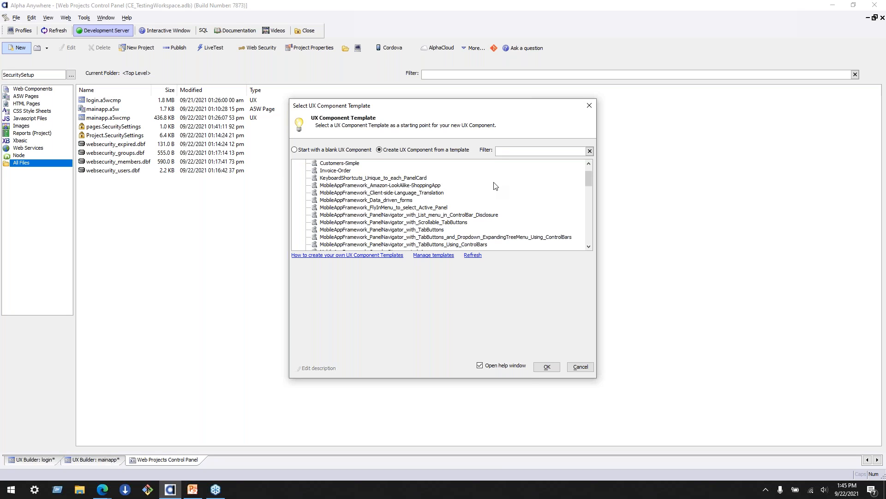
scroll(496, 186, down, 1)
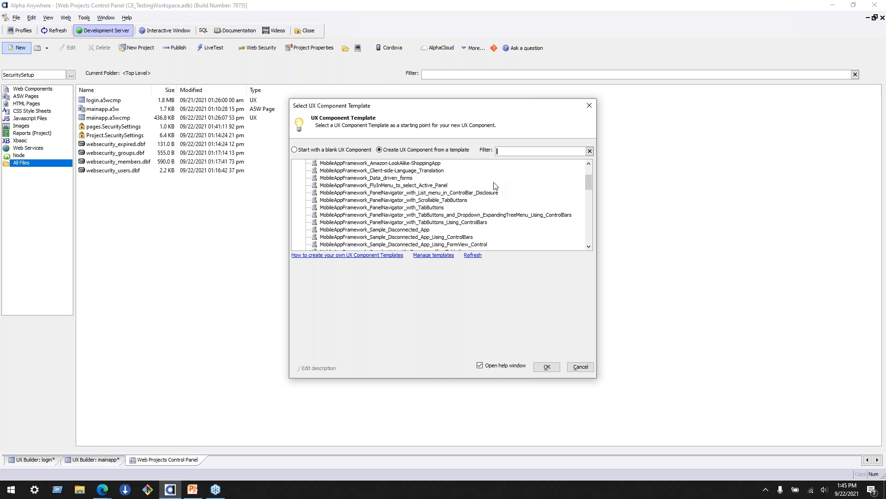
scroll(496, 186, down, 1)
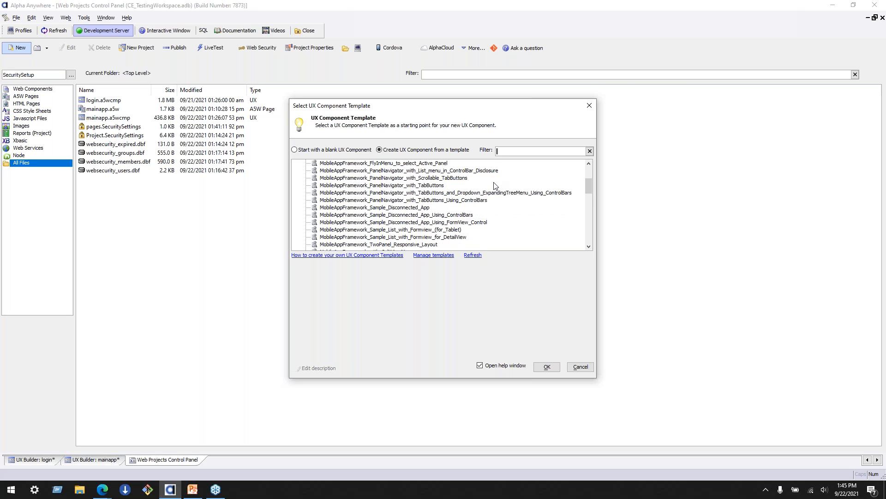
scroll(495, 186, down, 2)
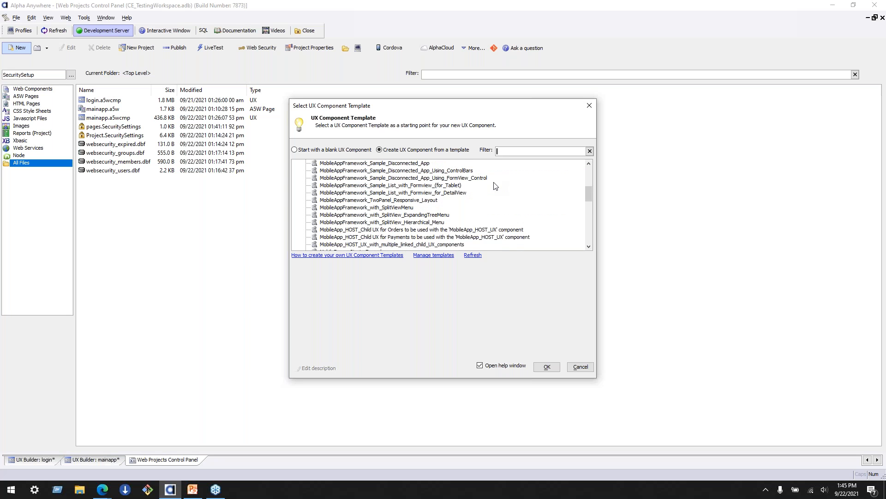
scroll(495, 185, down, 2)
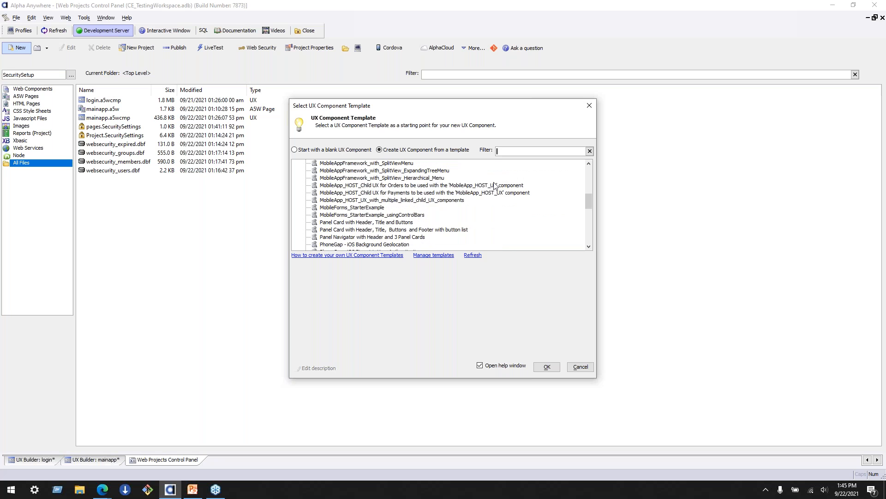
scroll(495, 185, down, 1)
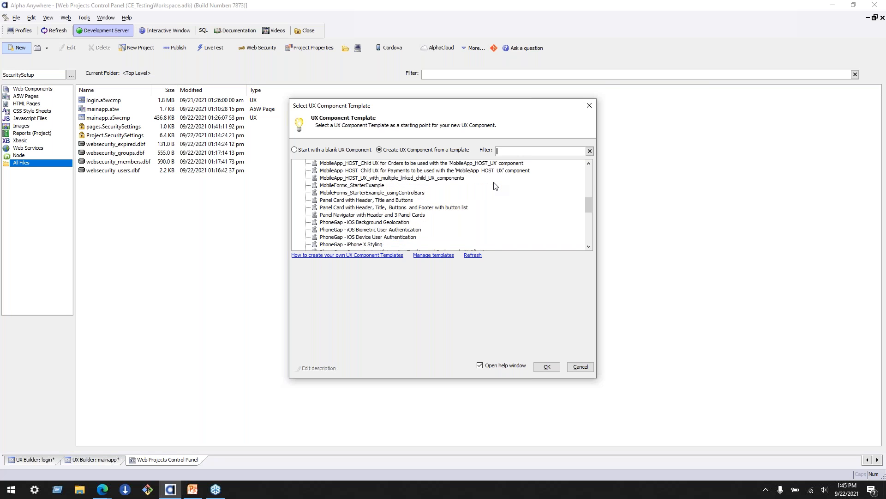
scroll(495, 186, down, 1)
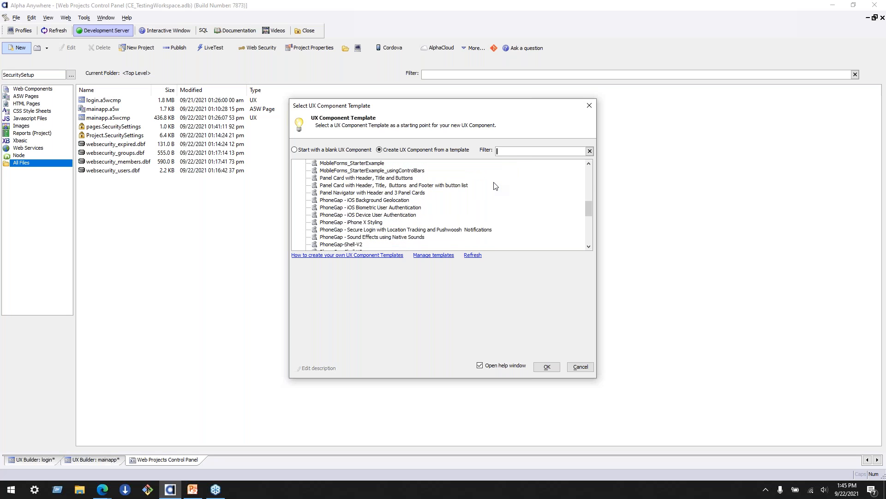
scroll(495, 186, down, 4)
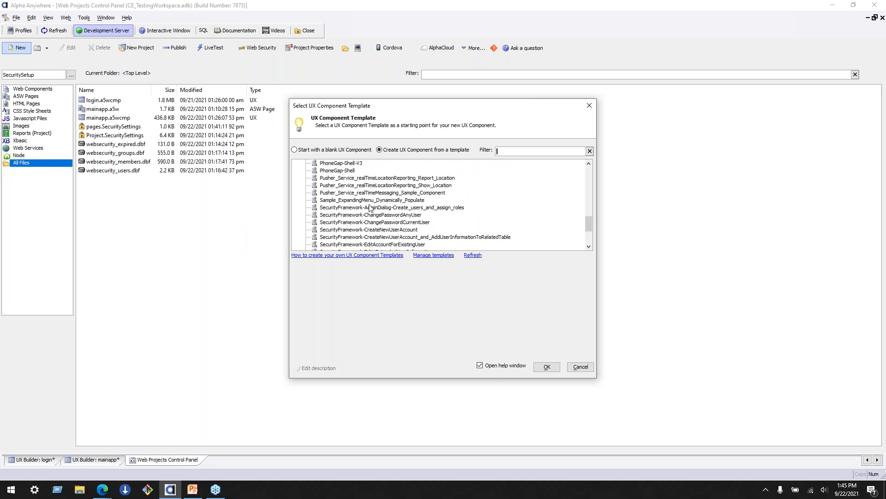
scroll(451, 208, down, 3)
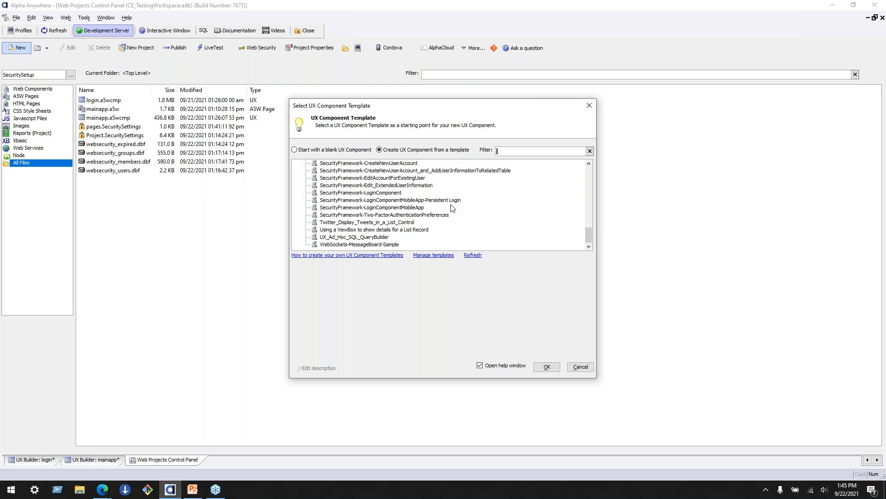
- Create a UX component from the UX_Ad_Hoc_SQL_QueryBuilder template and close its help description
click(381, 237)
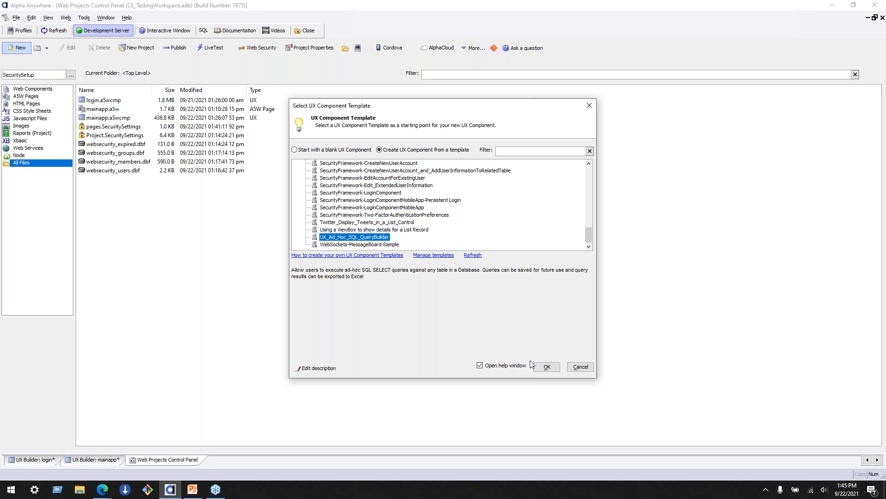
click(546, 368)
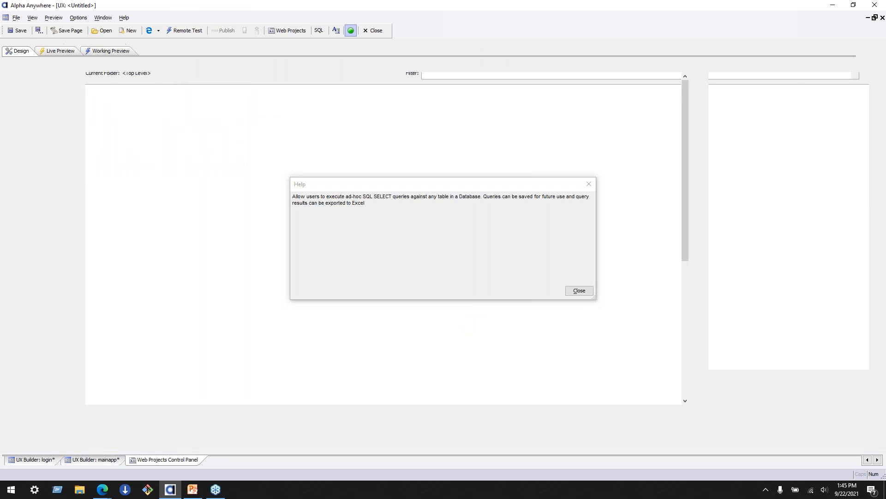
click(580, 291)
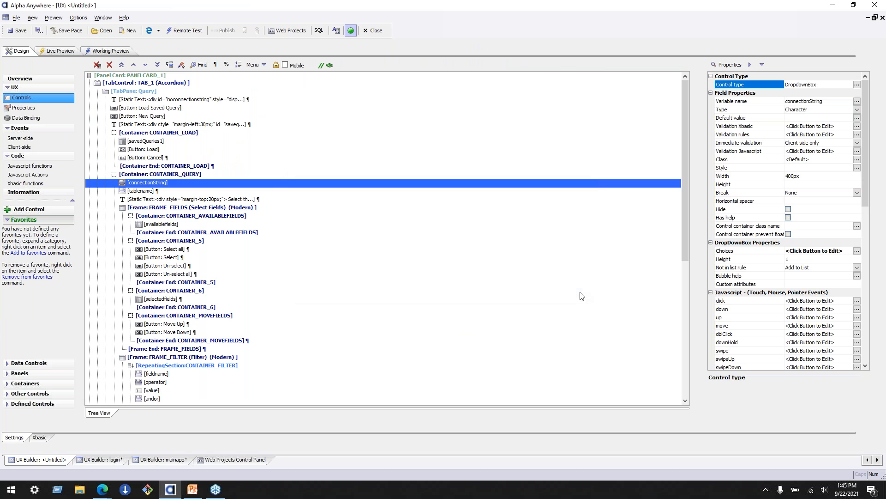
- Examine the query builder's controls and its live preview, including the Connection String choices
click(51, 52)
click(206, 119)
click(147, 101)
click(148, 116)
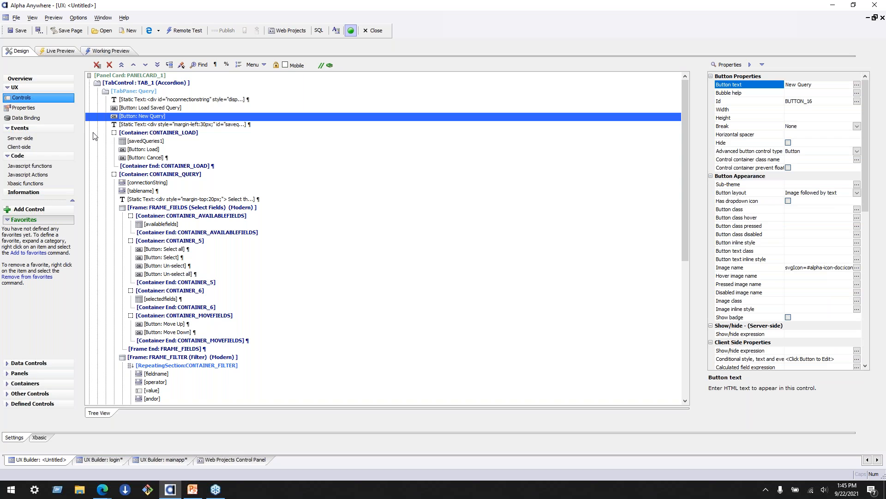
click(63, 49)
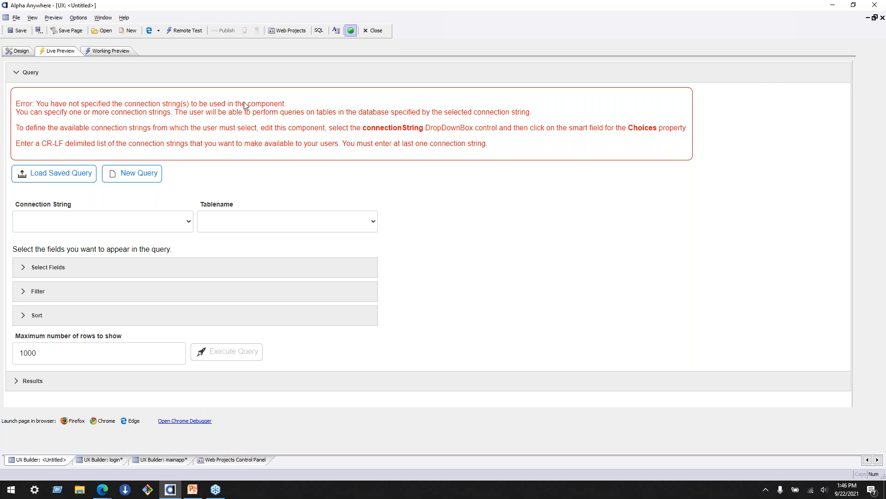
click(70, 224)
click(70, 224)
- Define AADemo-Northwind as the static choice of the connectionString dropdown box
click(17, 50)
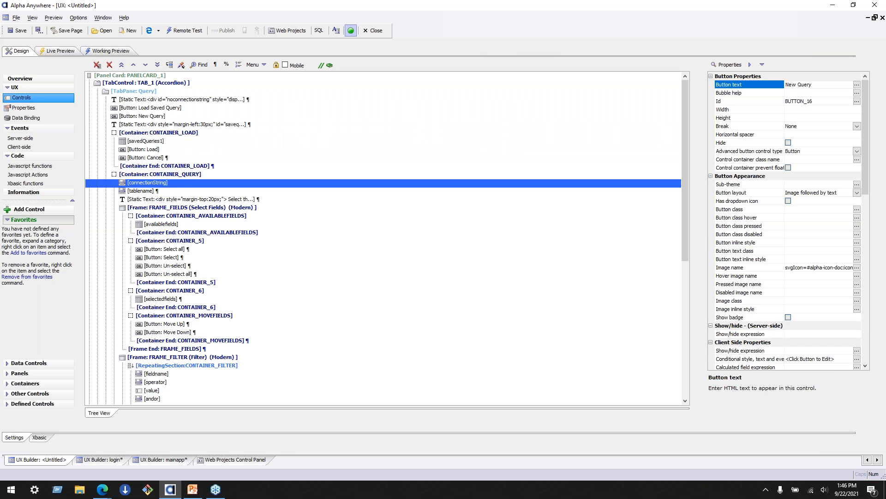
click(852, 252)
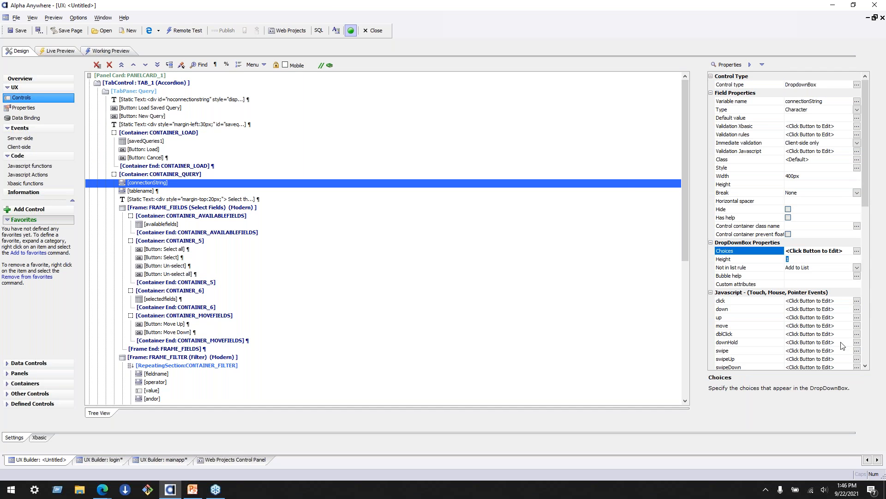
click(857, 251)
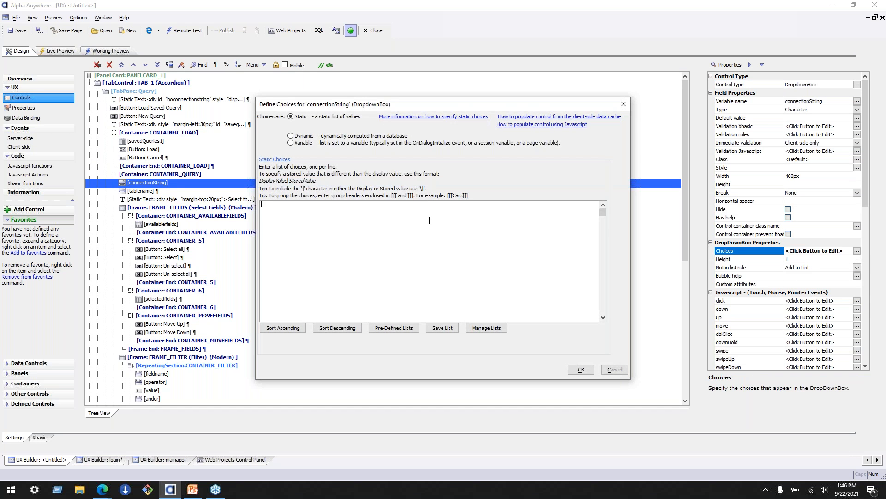
text(AADemo-Northwind)
click(581, 370)
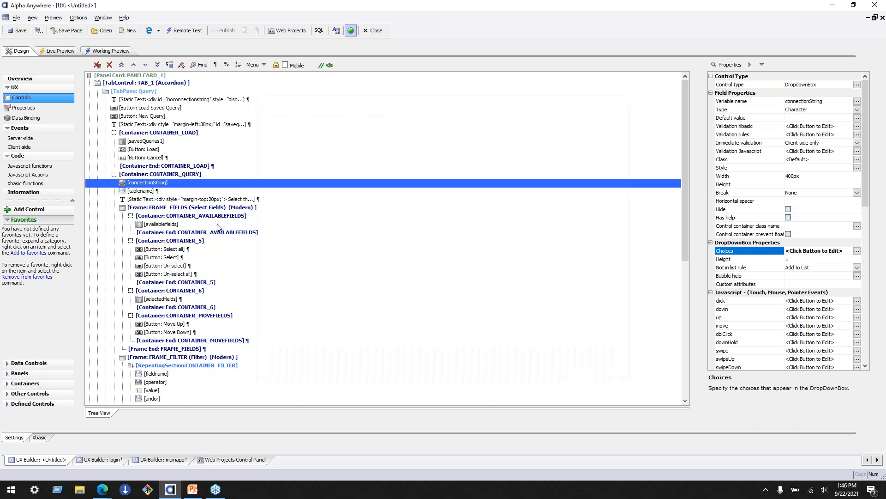
- Define Customers and Products as the static choices of the tablename dropdown box
click(170, 190)
click(857, 251)
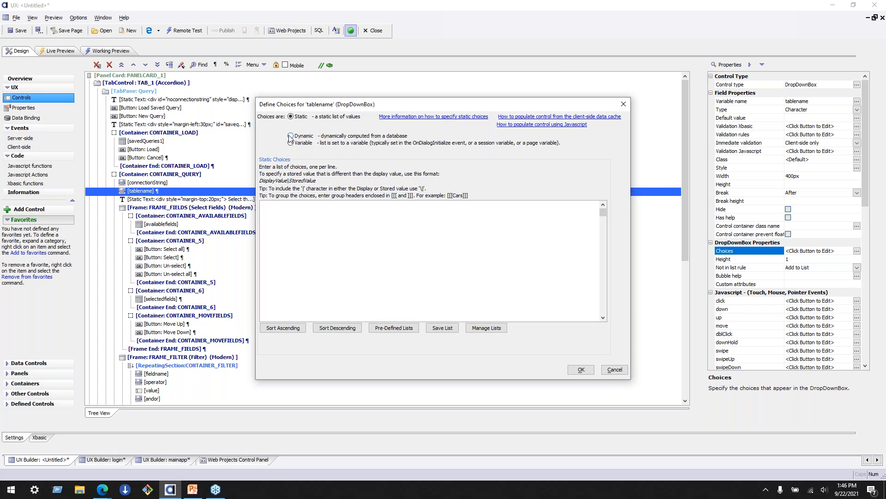
text(Customers)
key(Return)
text(Products)
click(581, 369)
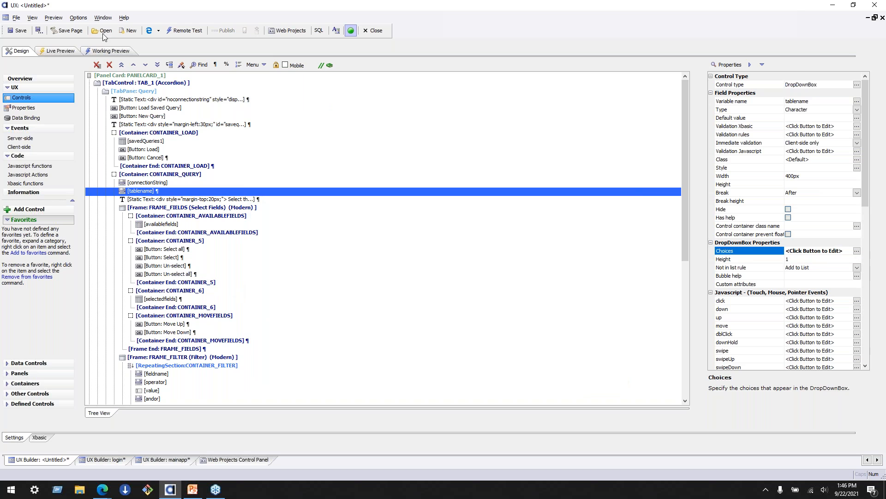
- Preview the query builder live, choose Employees (Table) as the table name, and execute the query
click(69, 53)
click(205, 77)
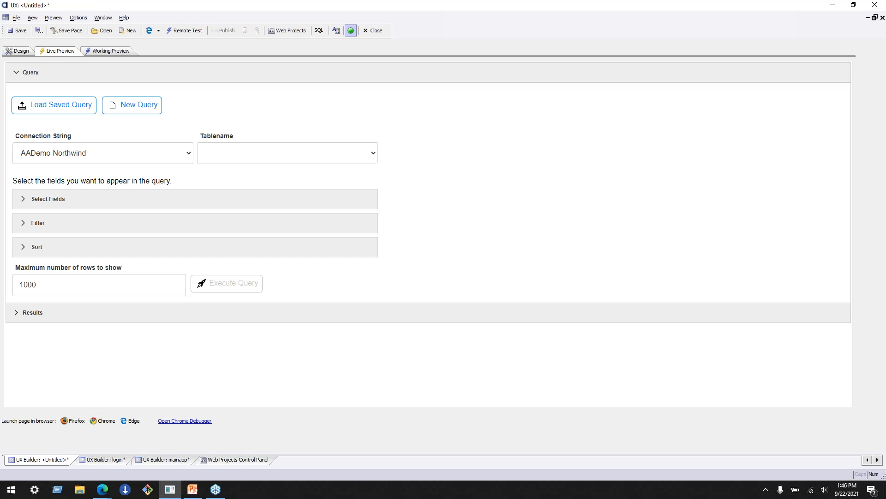
click(250, 157)
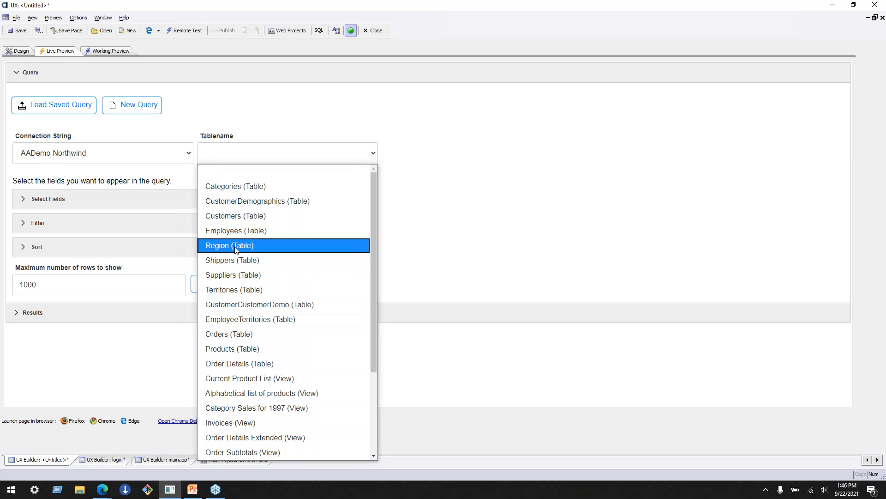
click(220, 237)
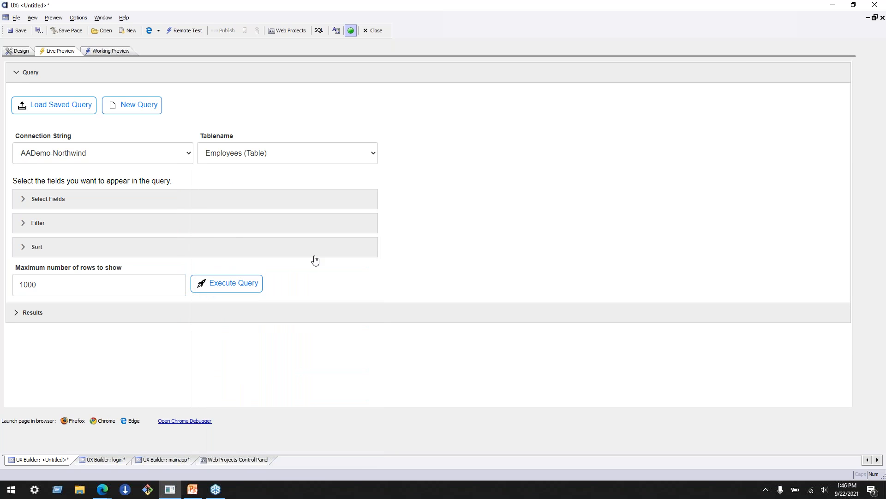
click(209, 289)
- Examine the Employees query results and return to the query definition section
click(15, 313)
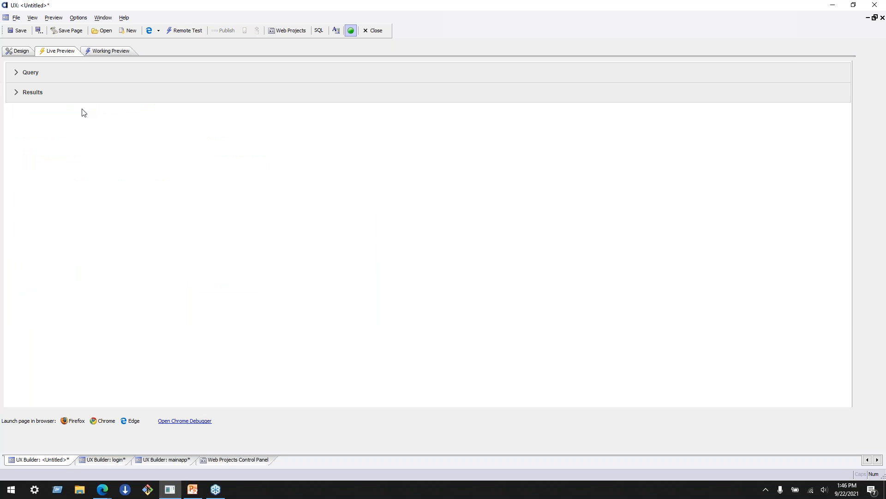
click(22, 91)
click(20, 73)
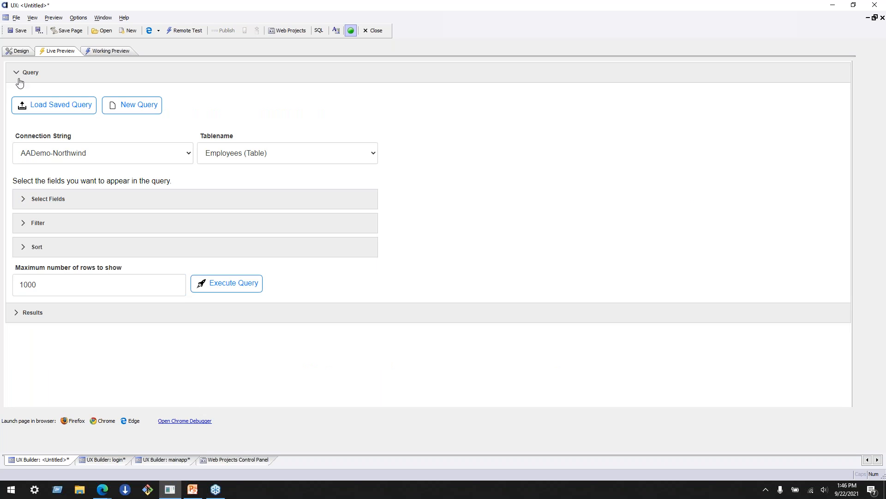
click(26, 312)
scroll(117, 310, down, 1)
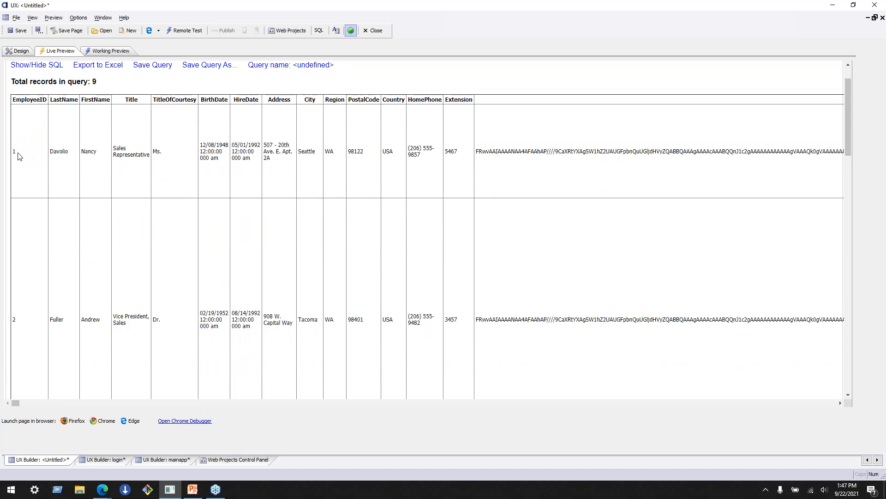
scroll(28, 159, up, 1)
click(23, 98)
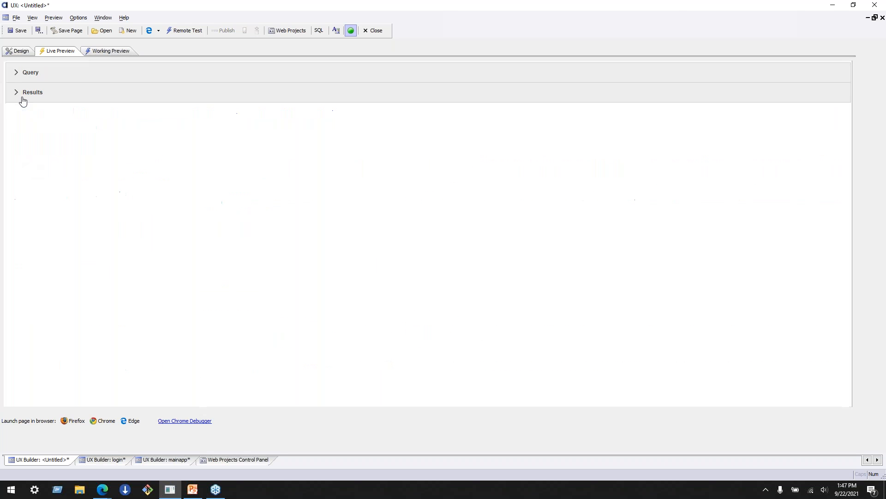
click(17, 73)
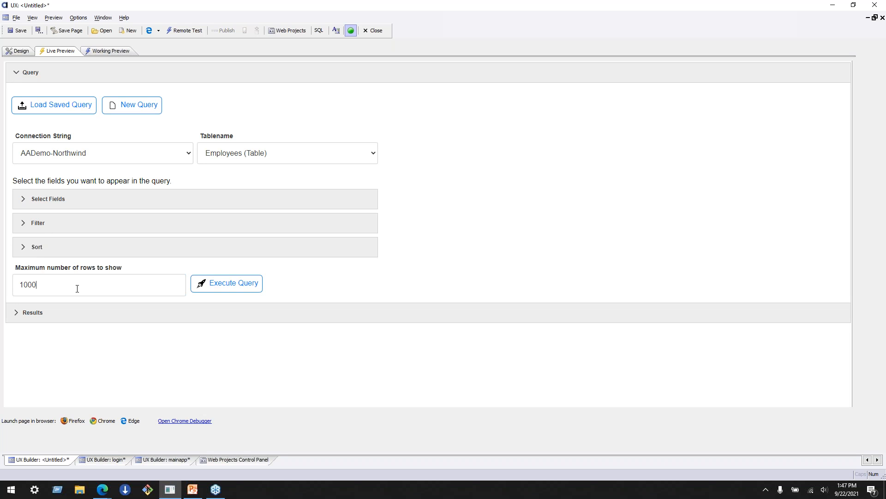
- Execute the Employees query again, look through all the returned records, and reopen the query section
click(226, 285)
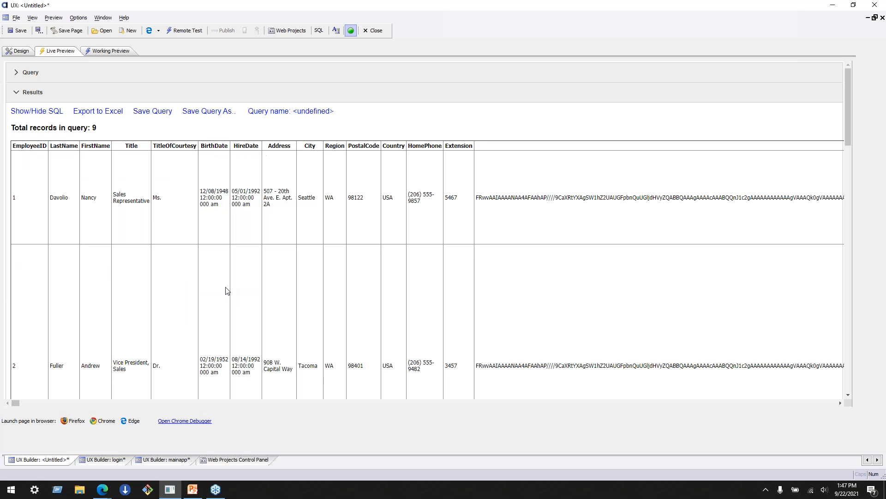
scroll(228, 290, down, 10)
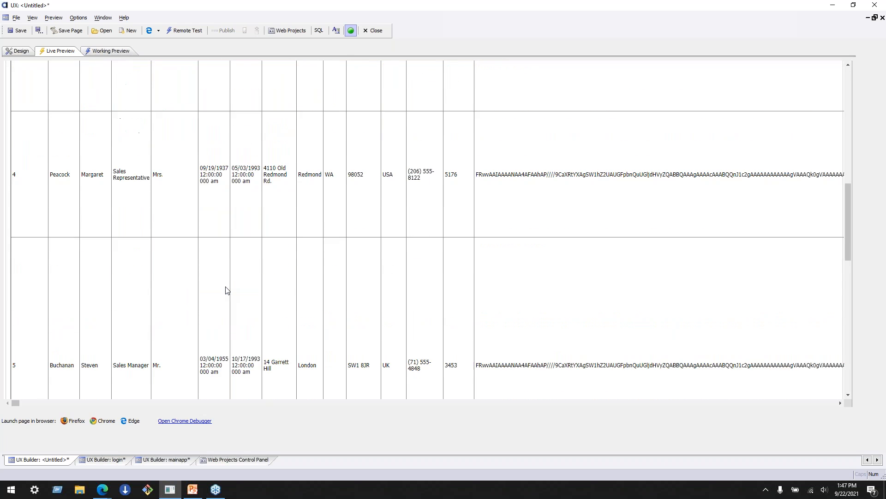
scroll(227, 290, up, 10)
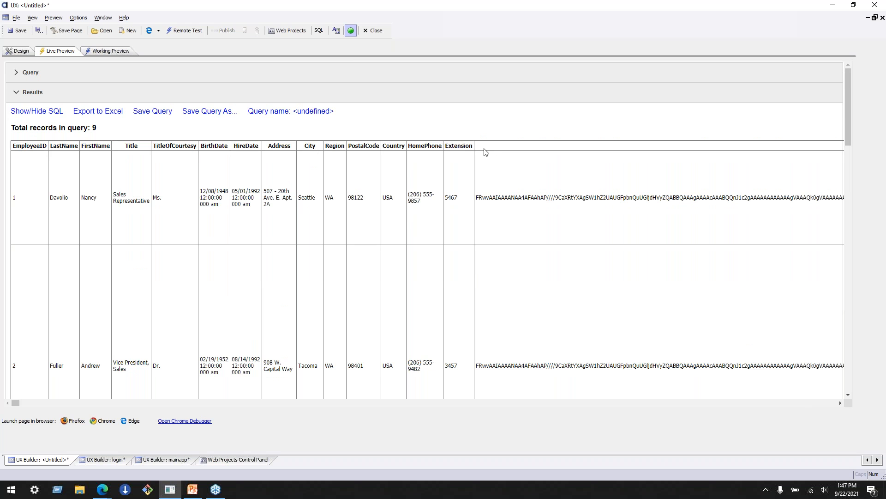
drag(21, 400, 1, 389)
scroll(149, 259, down, 15)
scroll(148, 259, down, 10)
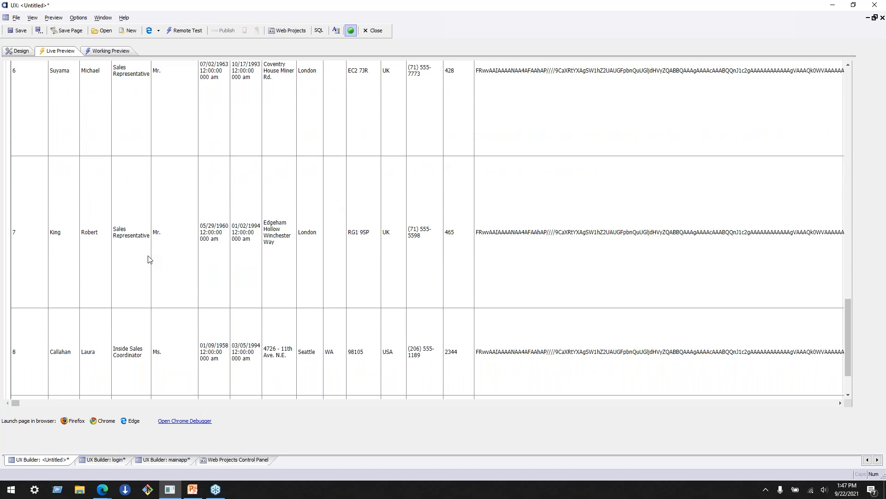
scroll(149, 259, up, 20)
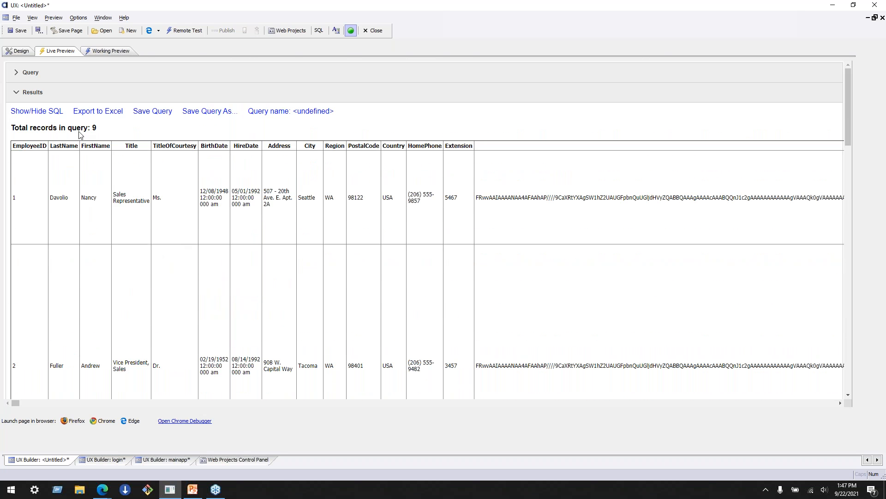
click(36, 75)
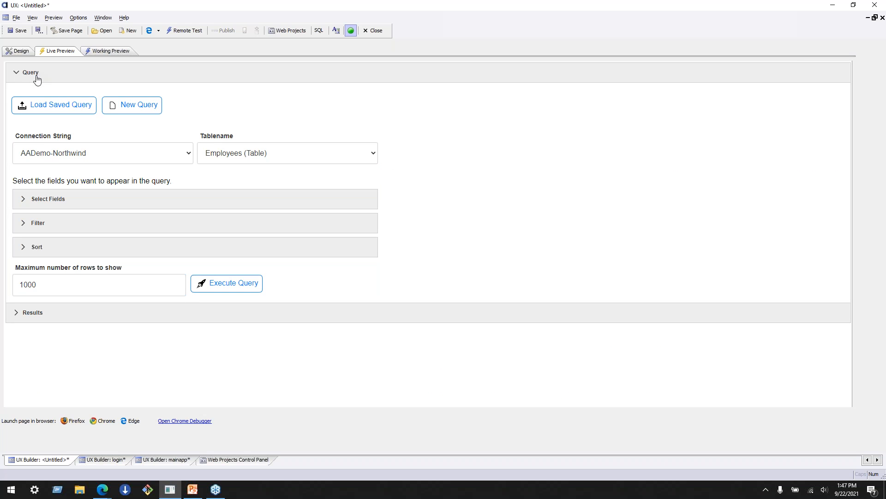
- Start another new UX component, filter its templates by "ad" to locate UX_Ad_Hoc_SQL_QueryBuilder, and dismiss the choice without creating it
click(243, 461)
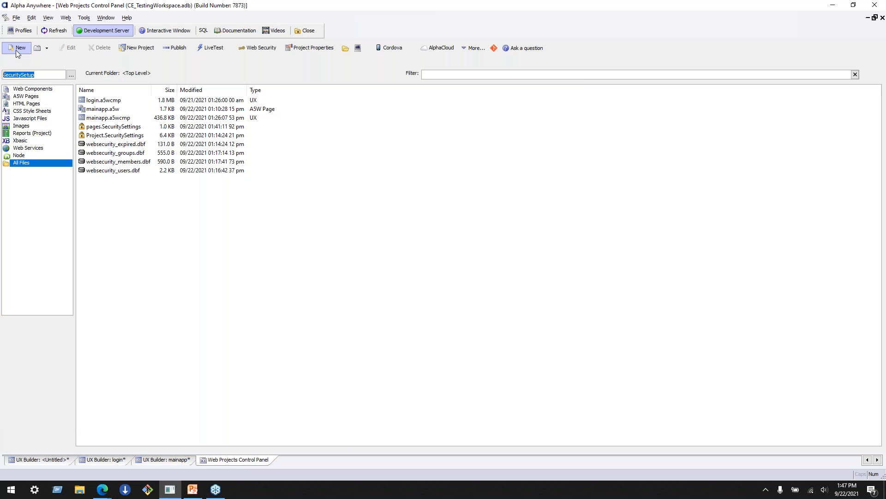
click(16, 48)
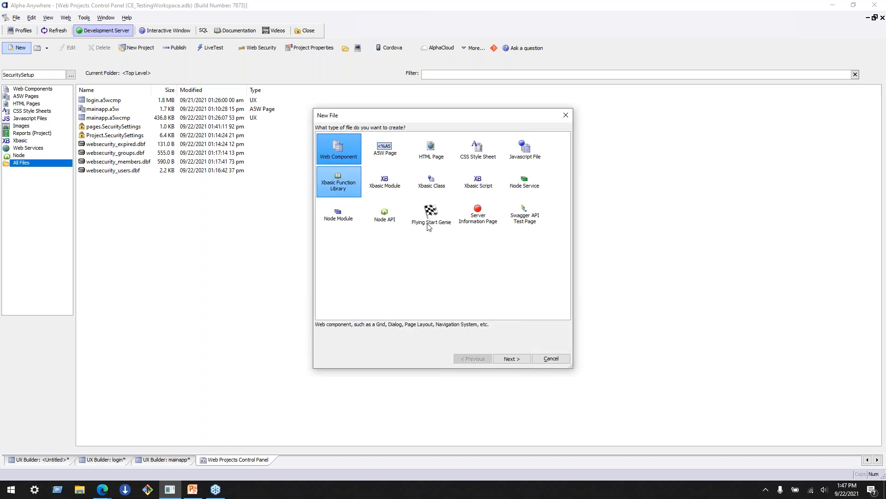
click(550, 362)
text(ad)
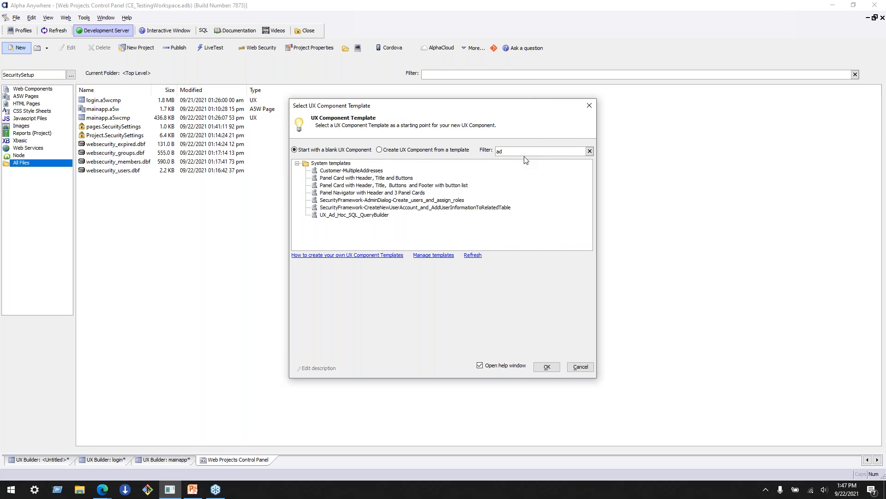
click(330, 216)
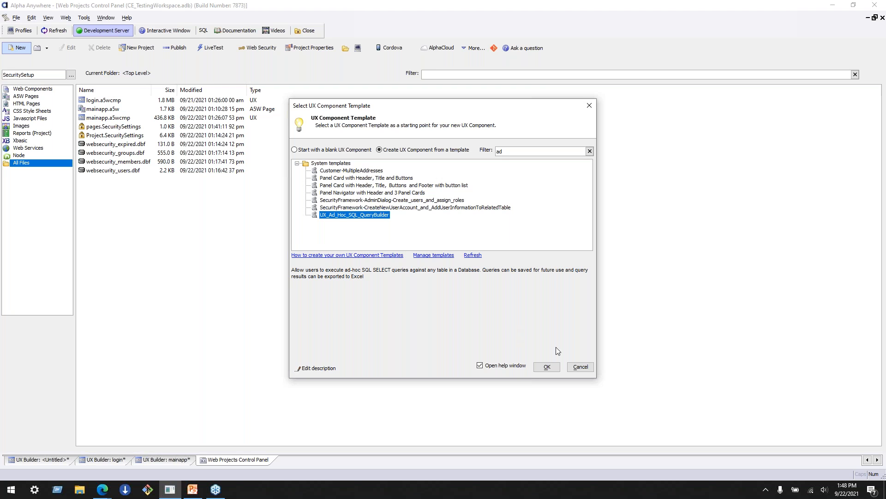
click(581, 367)
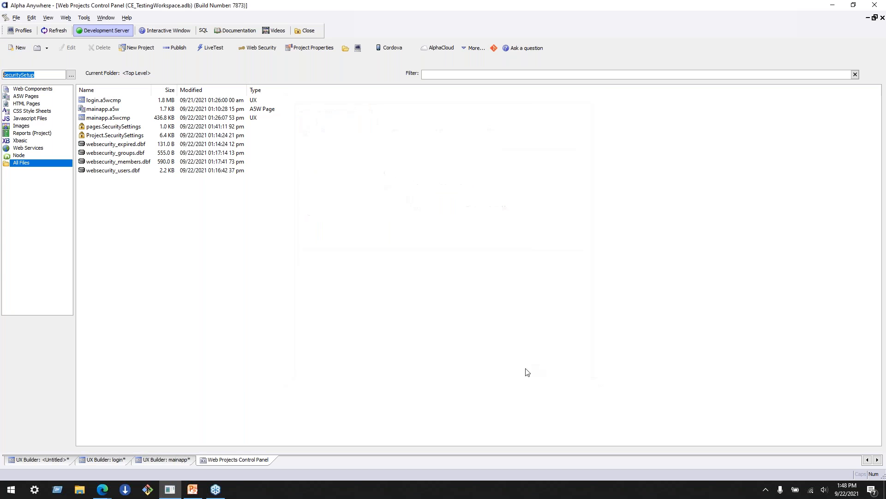
- Open the onInitializeComplete client-side event of the login component, filtering the event list by "on"
click(102, 459)
click(37, 459)
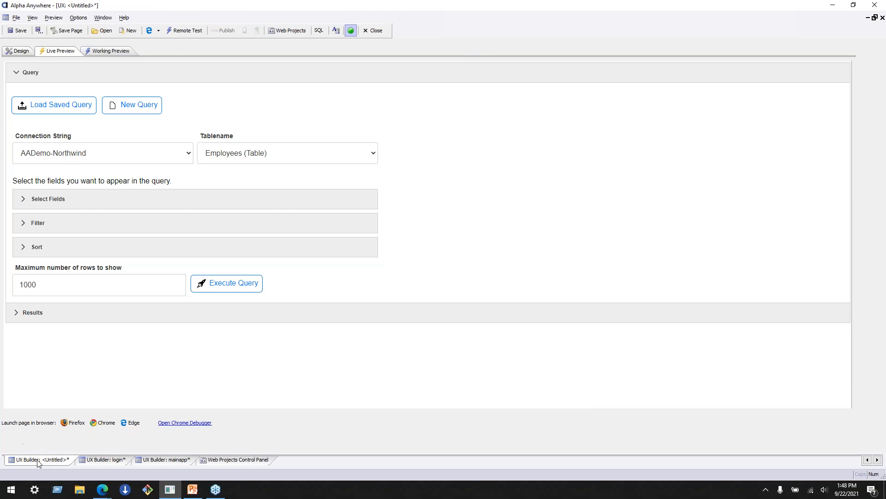
click(99, 458)
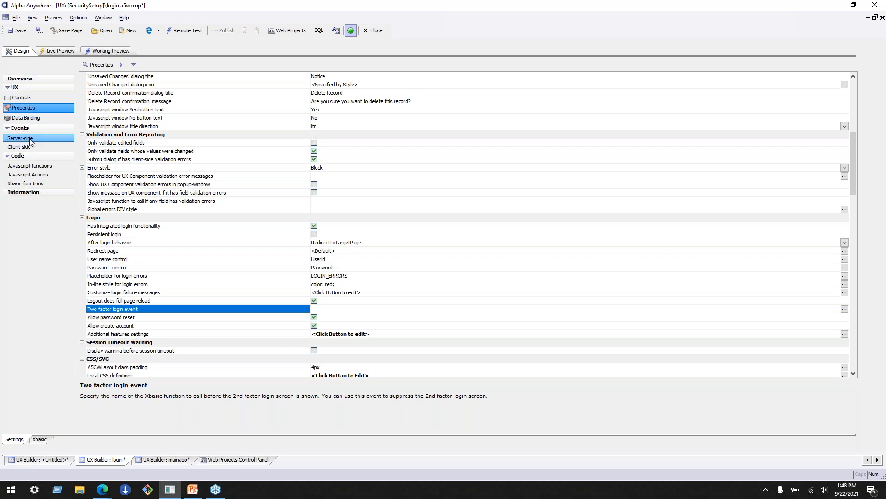
click(26, 147)
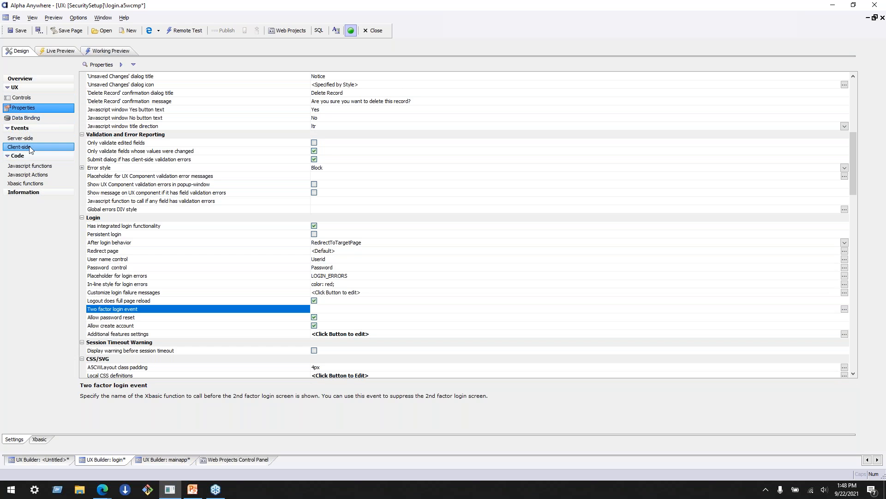
click(106, 285)
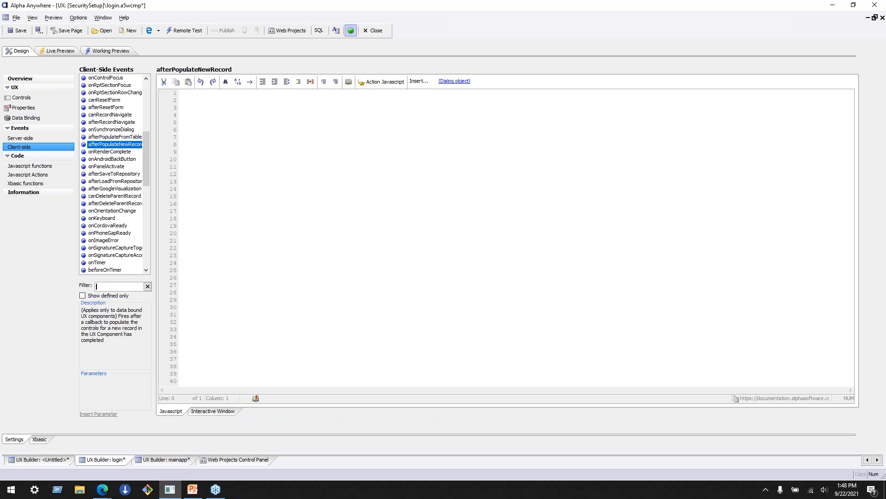
text(on)
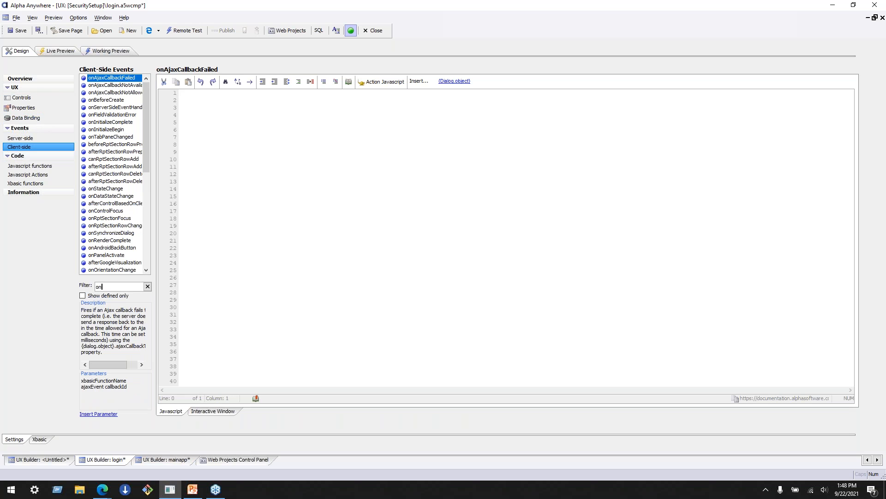
click(131, 123)
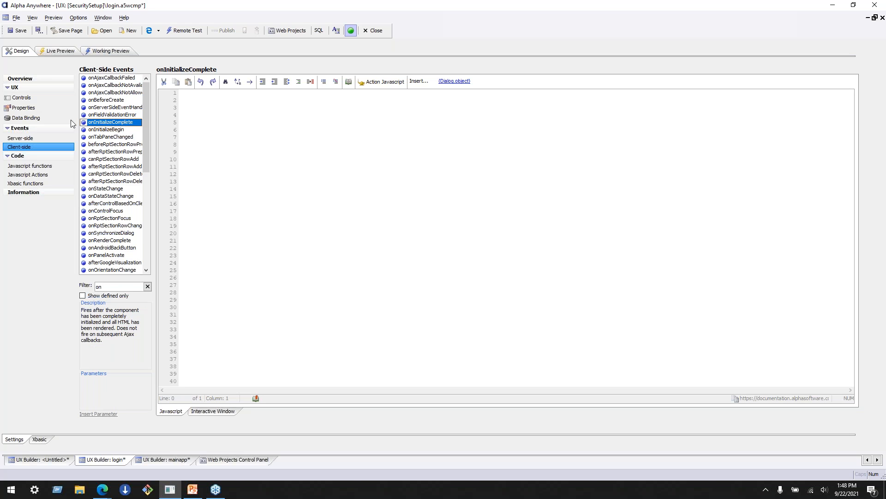
- Look up the setFocus method by filtering the insertable UX methods by "focus", dismiss it without inserting, and return to the component's controls
scroll(121, 187, down, 2)
scroll(121, 187, up, 2)
click(417, 82)
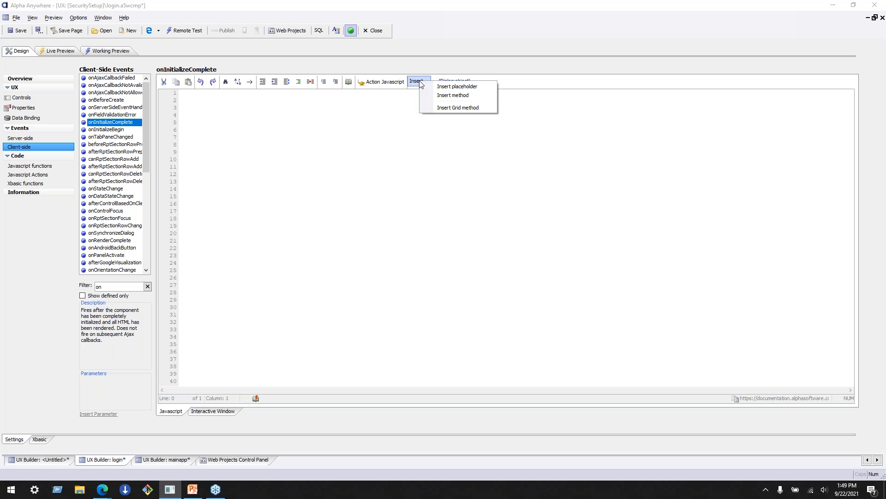
click(443, 96)
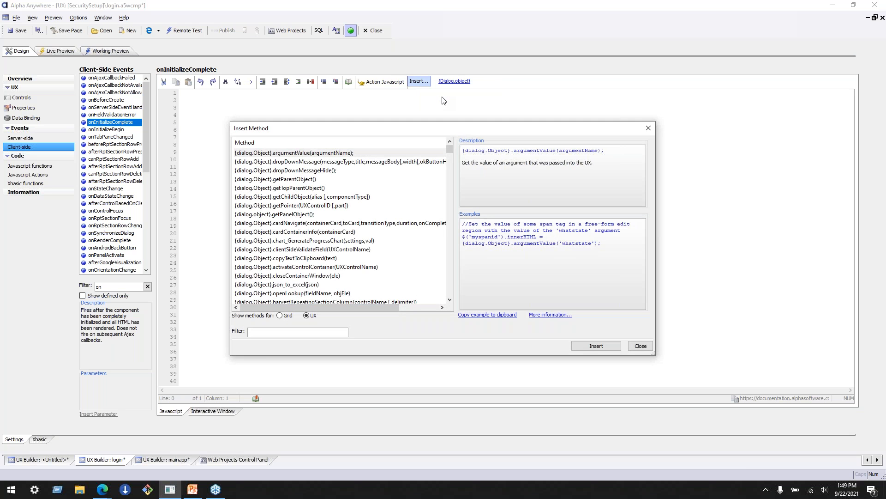
text(focus)
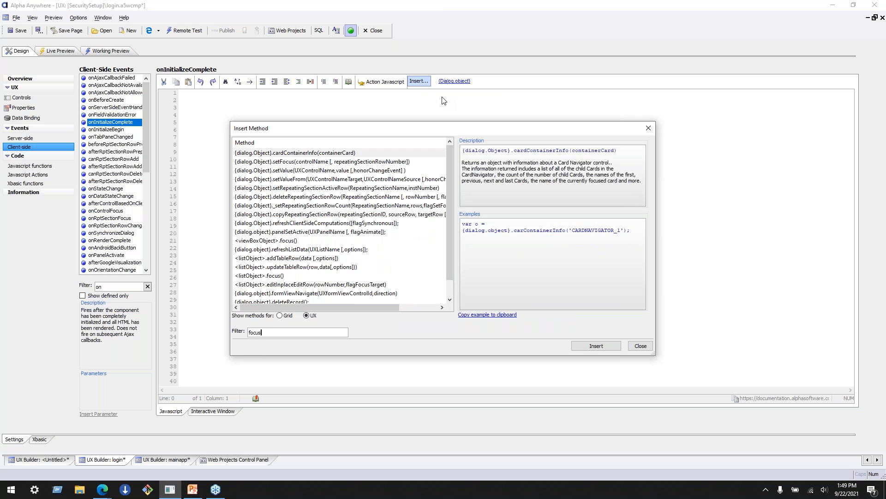
click(286, 166)
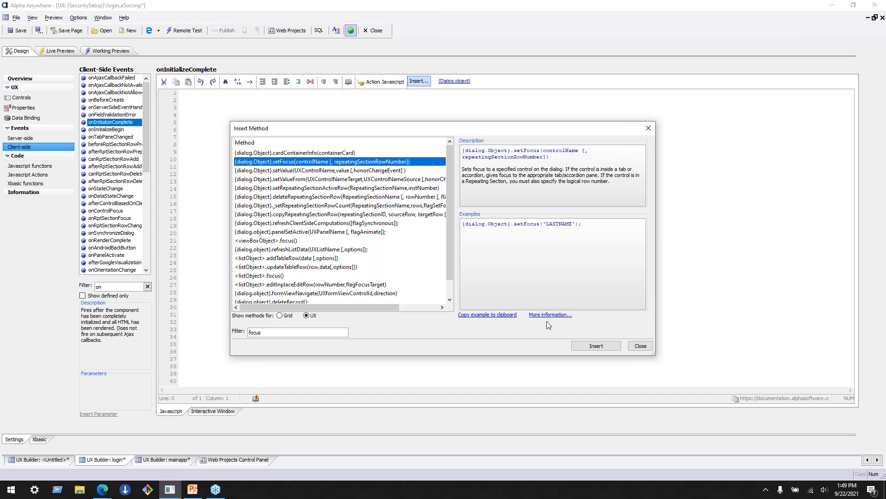
click(640, 346)
click(41, 98)
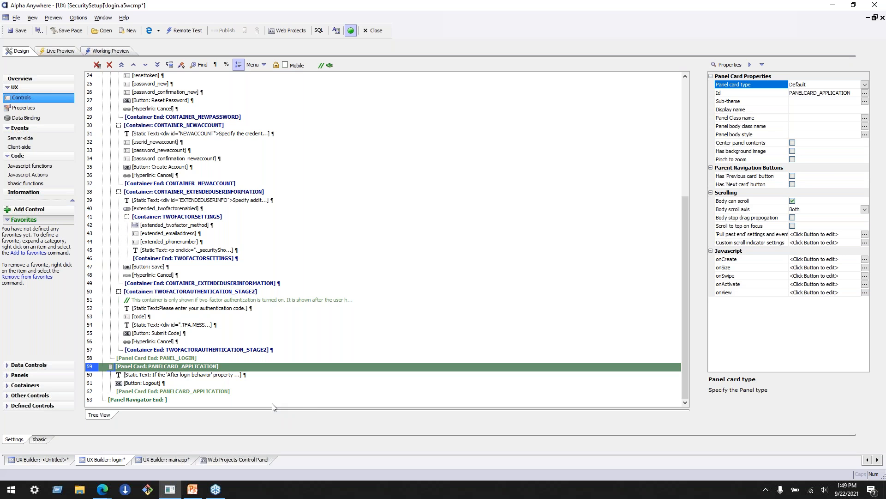
- Show the Web Projects Control Panel, switch to the Context.Security Object documentation in Microsoft Edge, and return to the start of that page
click(226, 463)
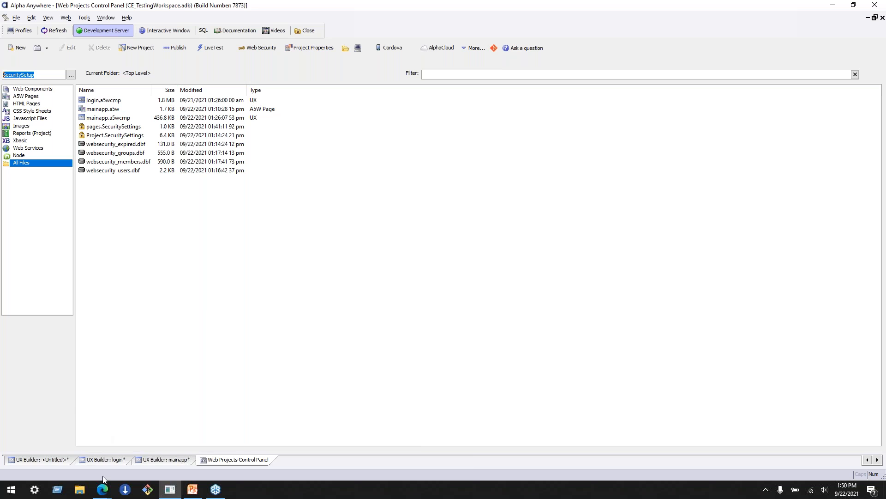
mouse_move(102, 480)
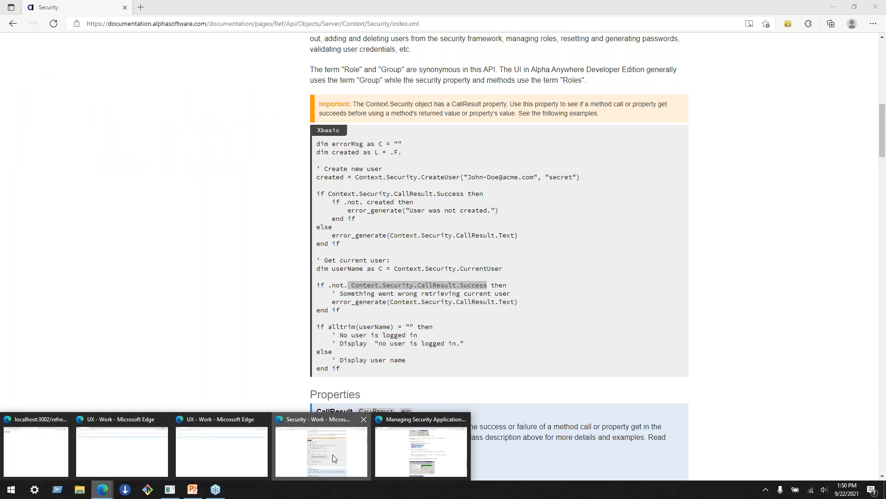
click(332, 455)
key(Home)
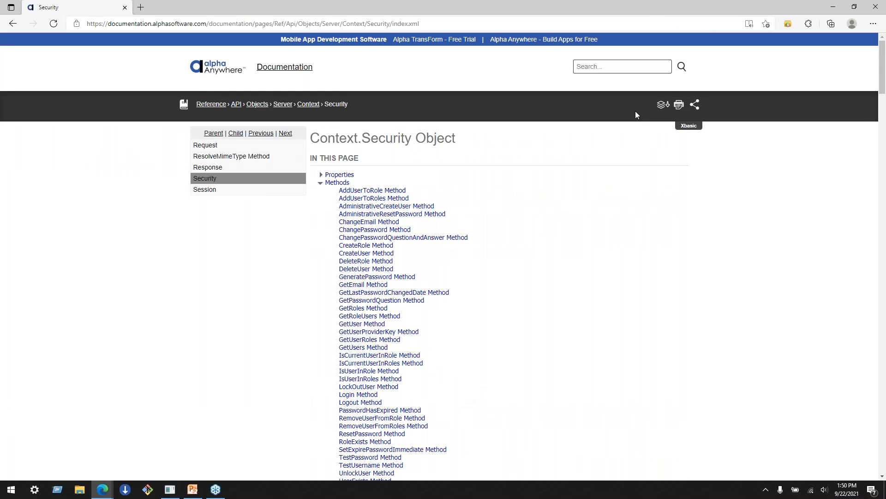
- Search the Alpha Anywhere documentation for "migrate dbf to sql" and look through the results
click(620, 72)
text(s)
key(BackSpace)
text(migrate sql to sq)
key(BackSpace)
key(BackSpace)
key(BackSpace)
key(BackSpace)
key(BackSpace)
key(BackSpace)
key(BackSpace)
key(BackSpace)
key(BackSpace)
text(dbf to sql)
key(Return)
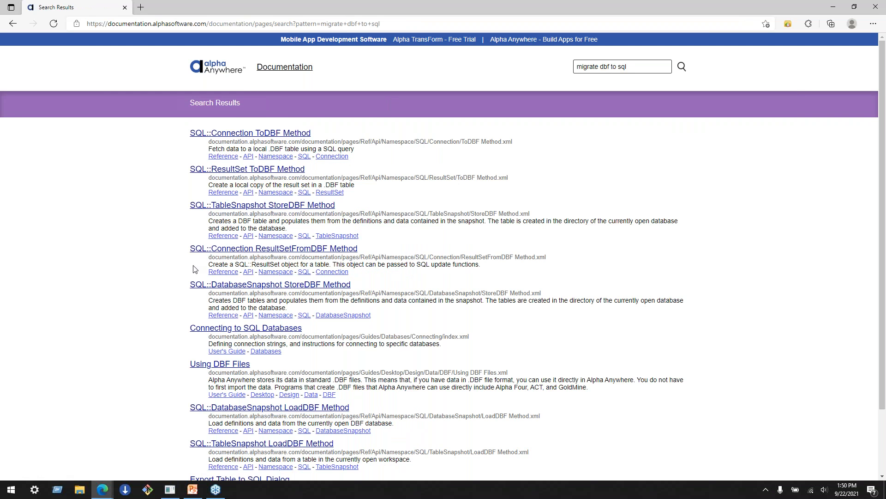
scroll(188, 266, down, 2)
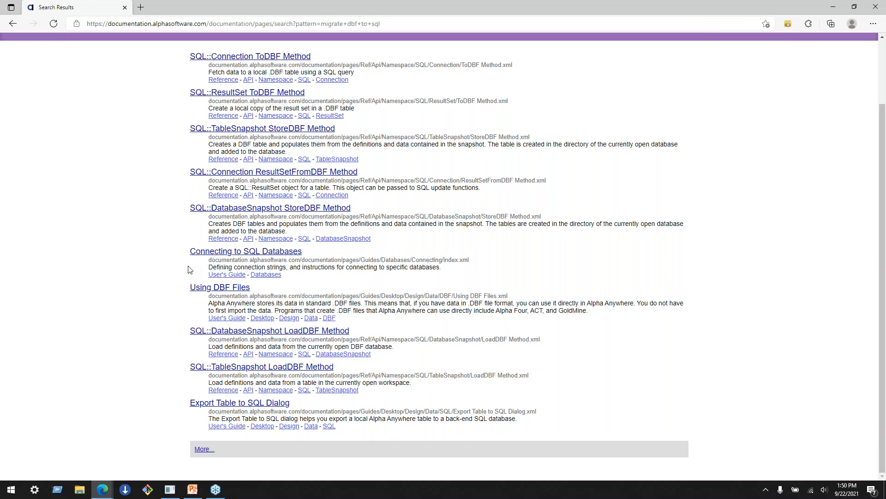
scroll(188, 270, up, 2)
- Refine the documentation search to "migrate dbf to sql security" and open the article Using SQL Tables in Web Security
click(641, 66)
text(security)
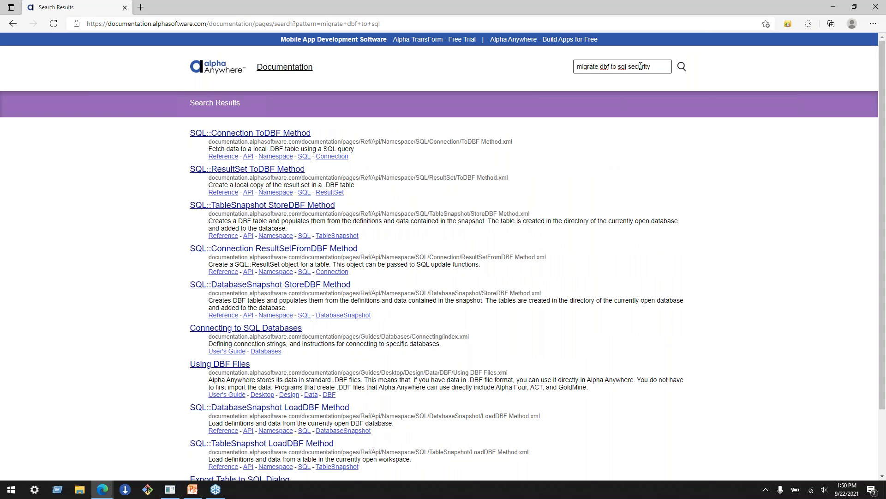
key(Return)
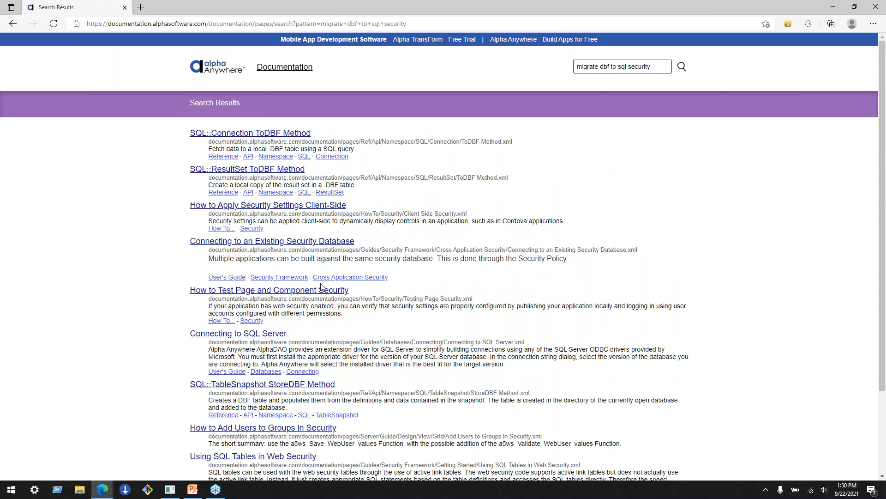
scroll(321, 287, down, 2)
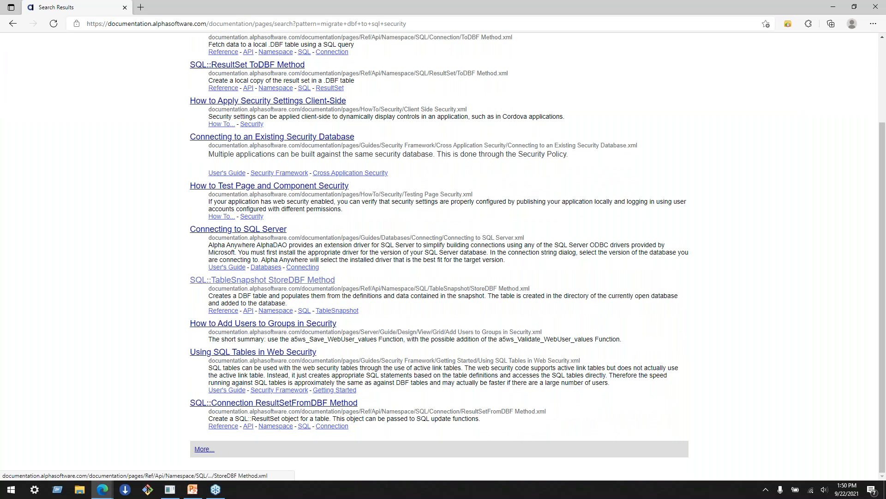
click(253, 351)
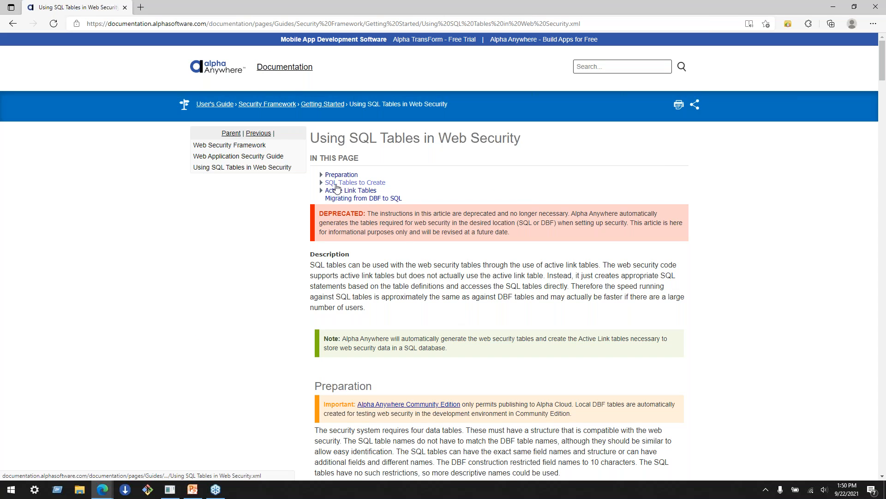
- Examine the Using SQL Tables in Web Security article from its description through the DBF data types, and return to its beginning
drag(310, 138, 521, 138)
click(537, 156)
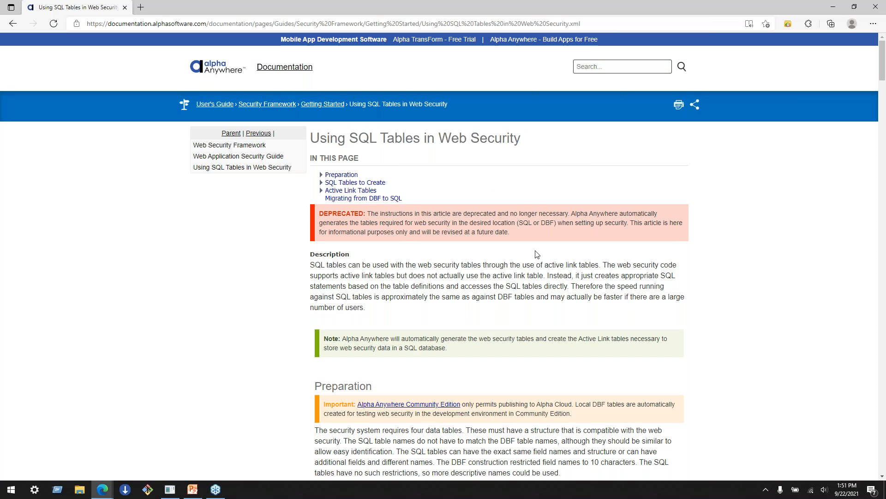
drag(516, 318, 514, 275)
click(514, 276)
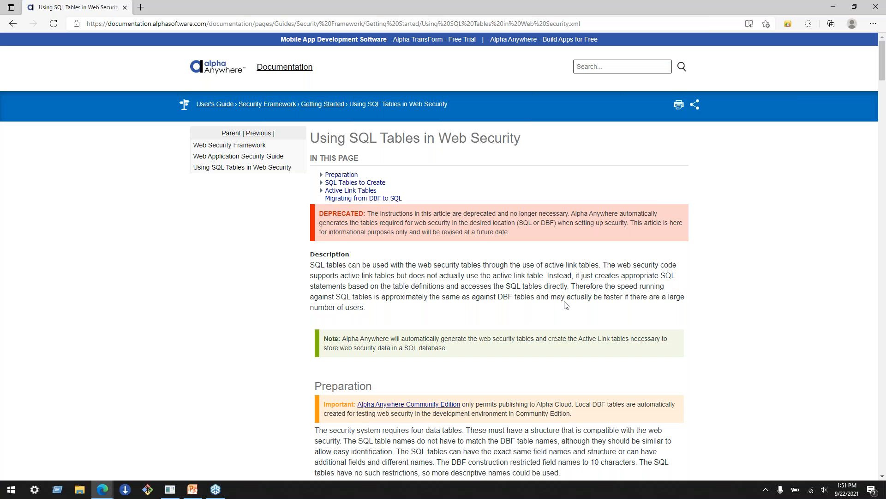
scroll(566, 305, down, 8)
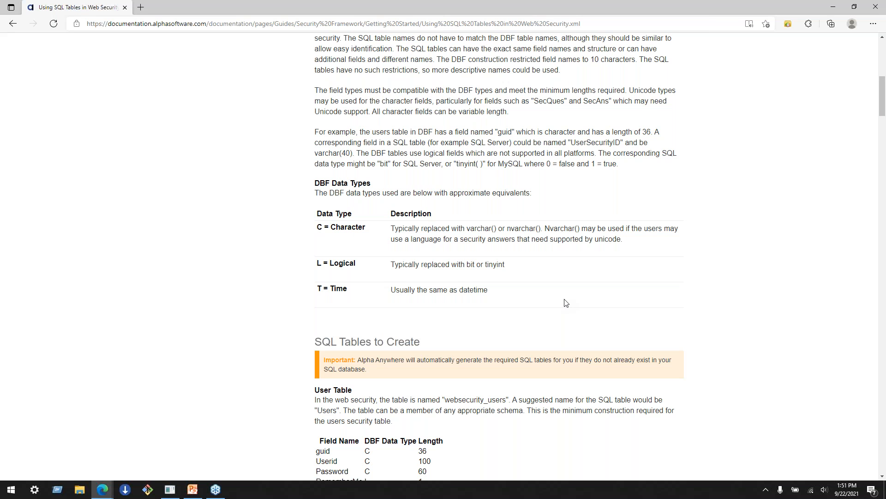
mouse_move(172, 496)
scroll(785, 297, up, 9)
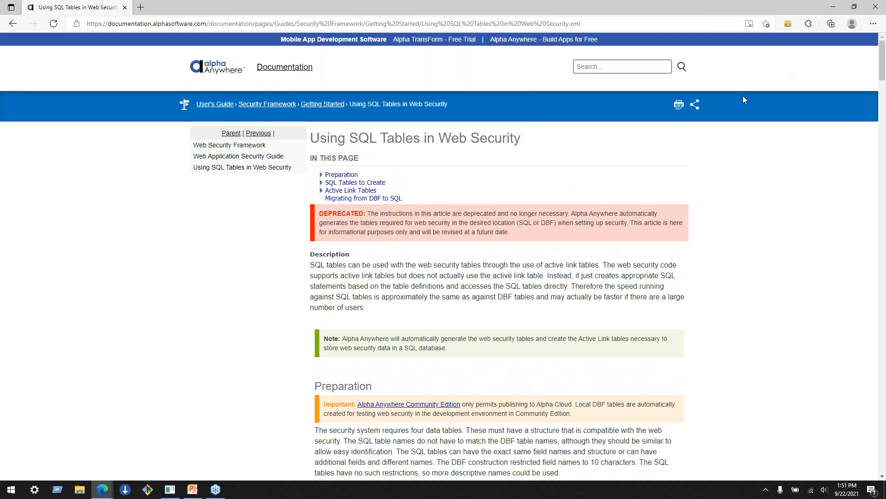